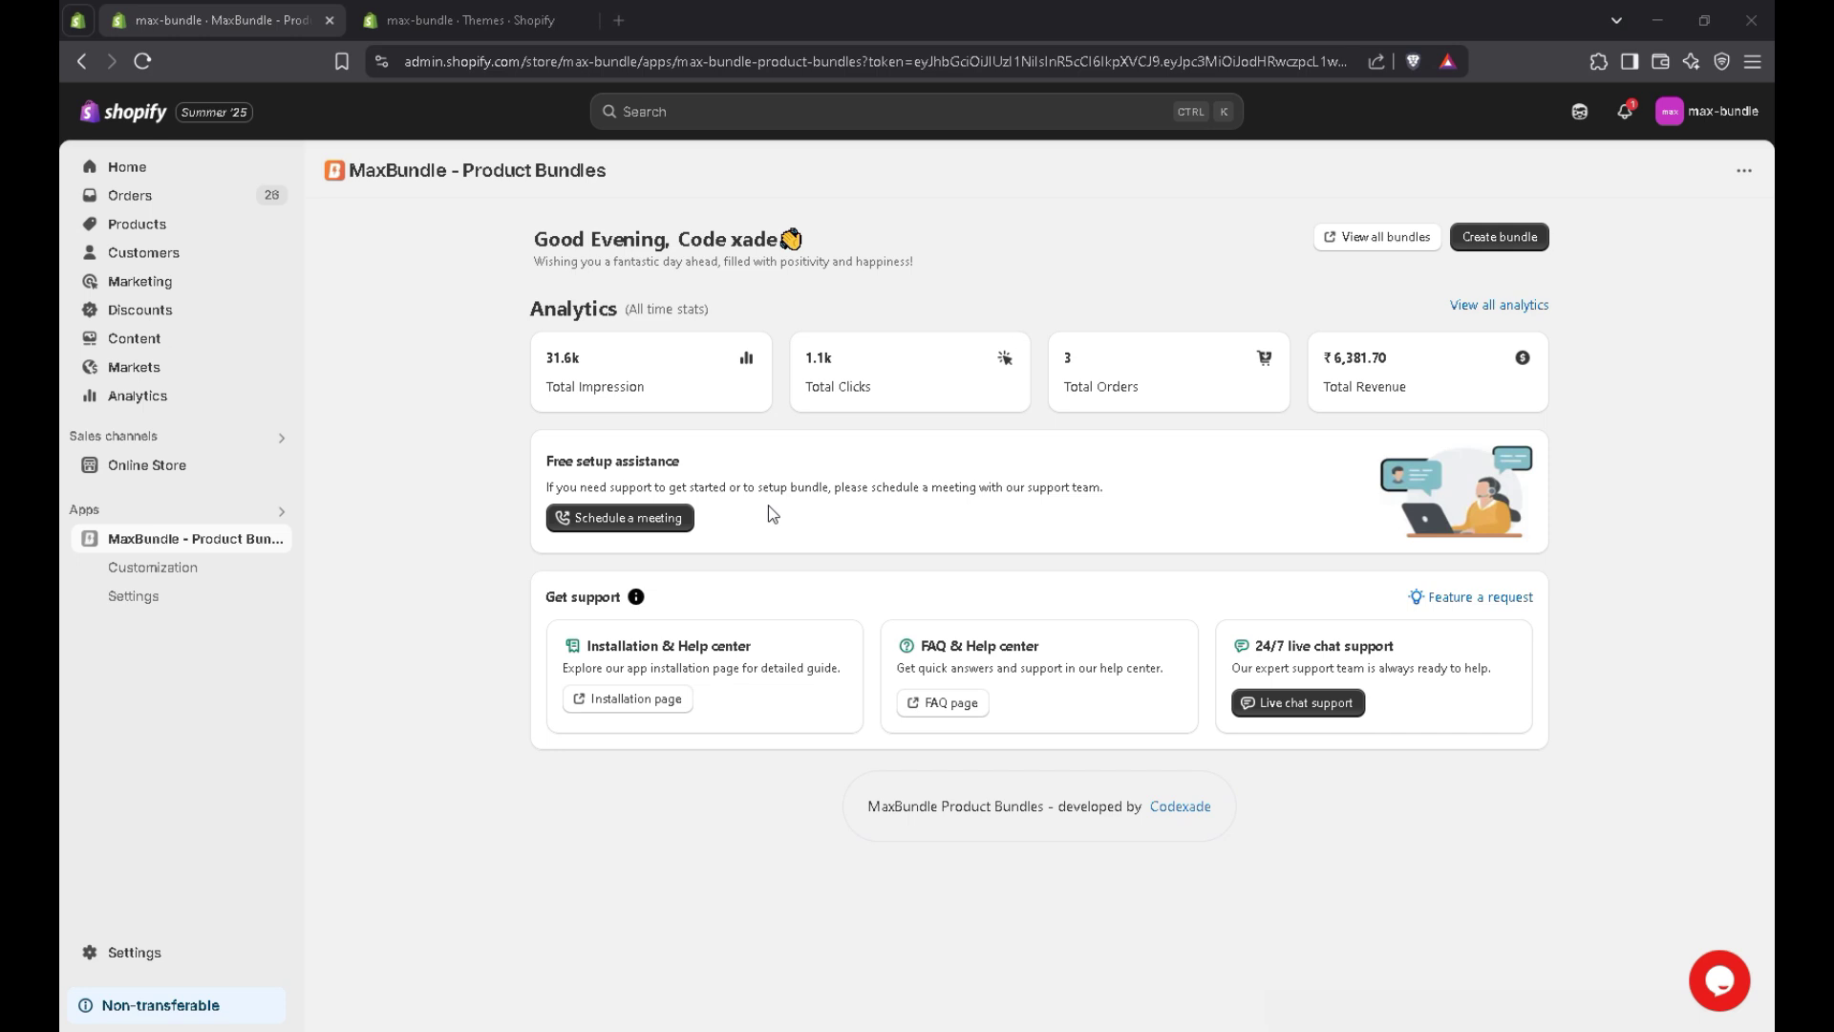
- Create a new bundle of the Volume Discount type
left_click(1533, 237)
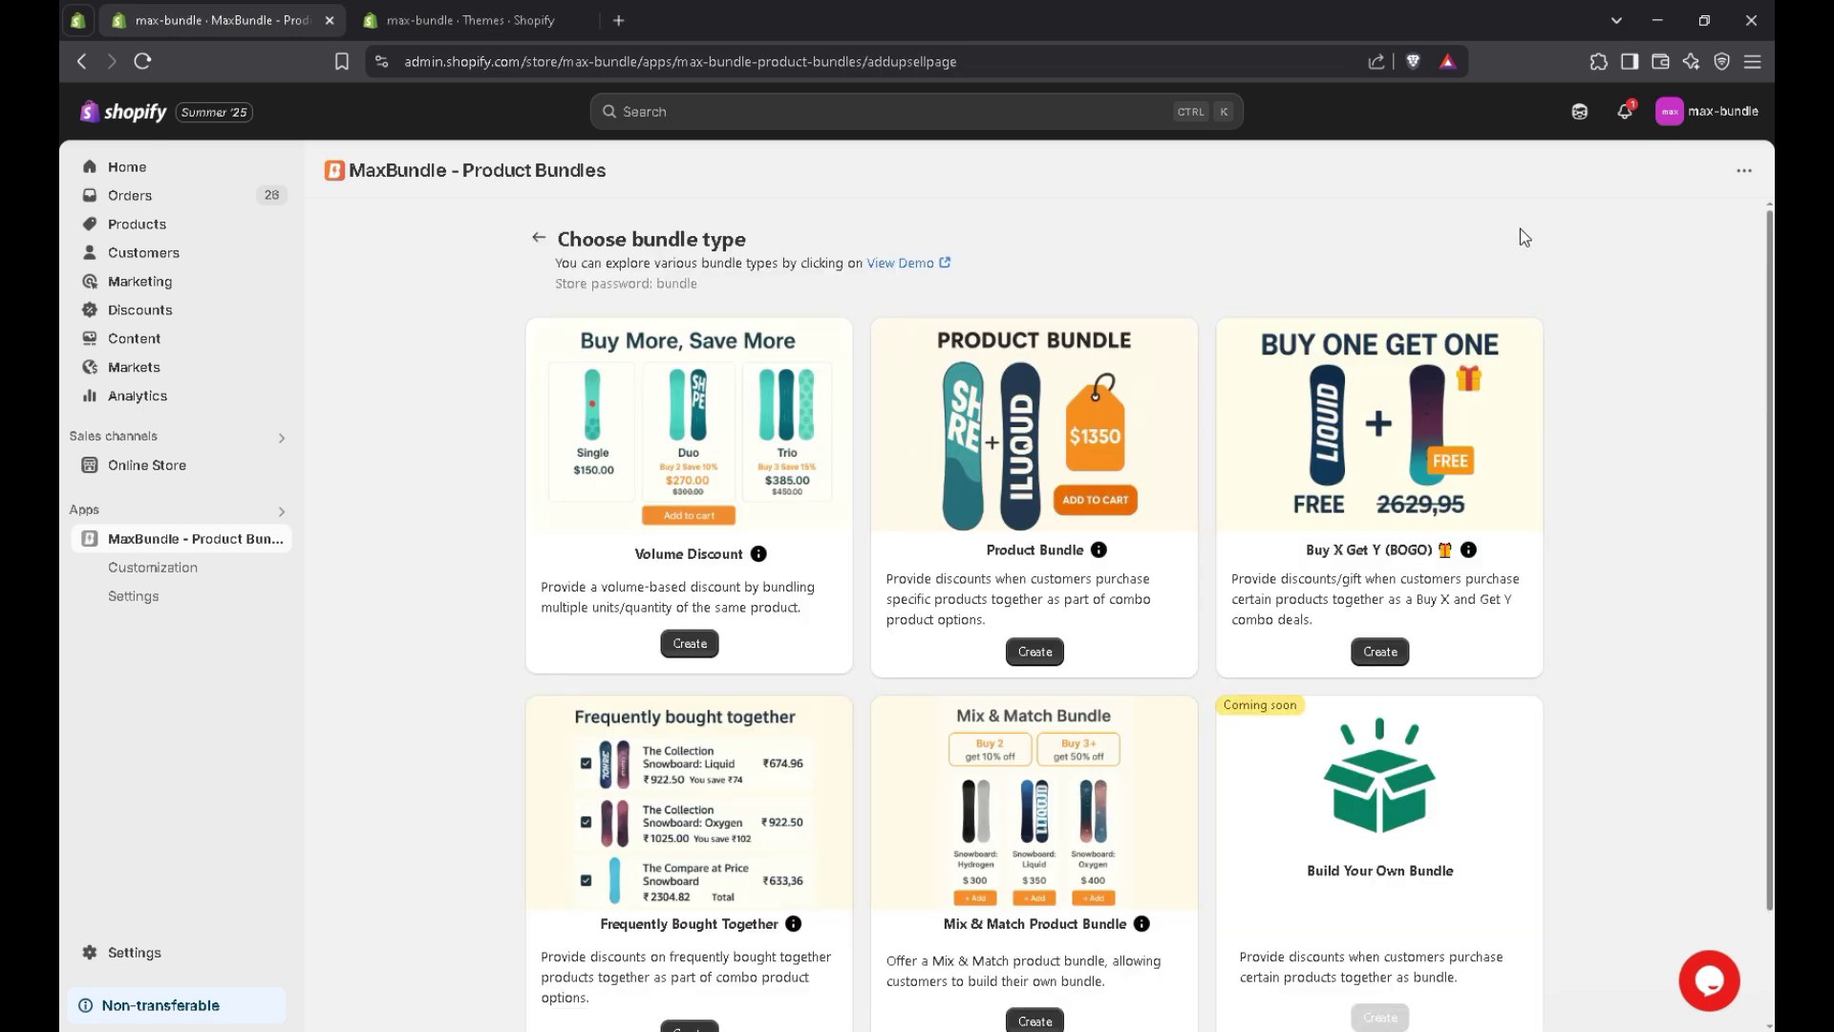
left_click(690, 646)
- Enter 'Buy more and save more' as the widget title, fixing the 'save' typo
left_click(649, 359)
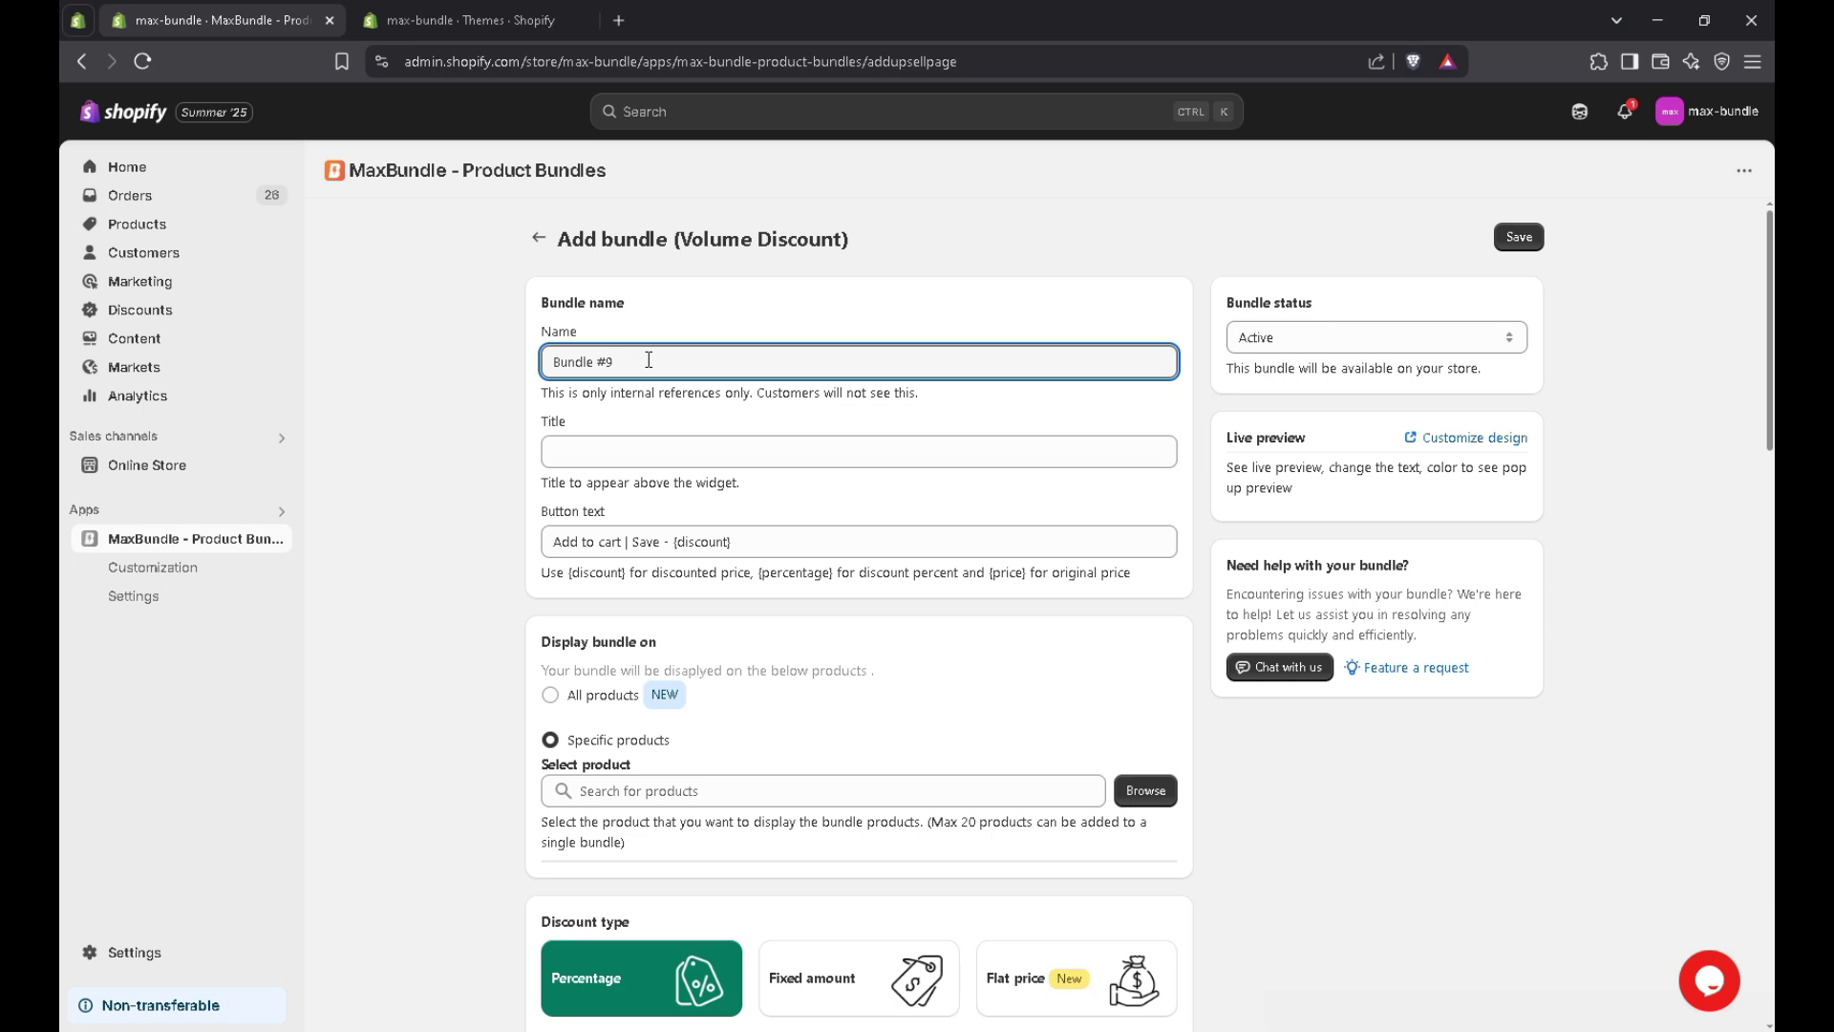
left_click(644, 449)
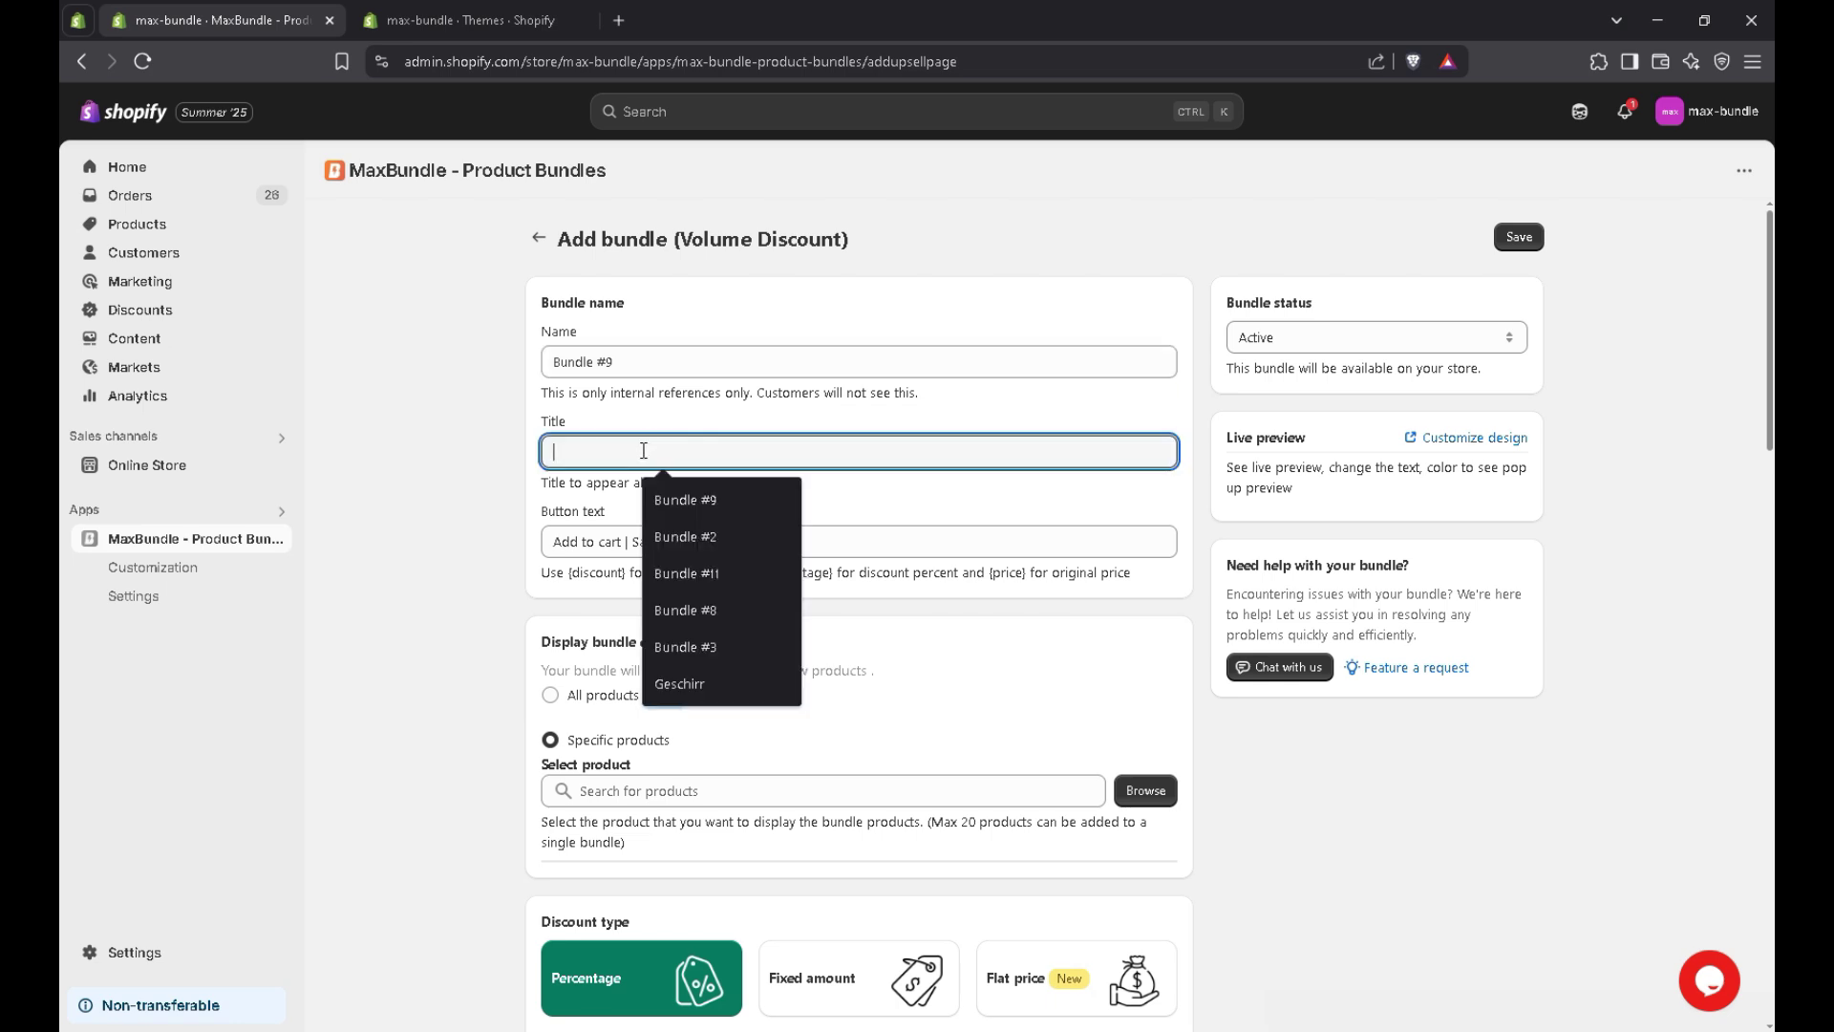
type("Buy")
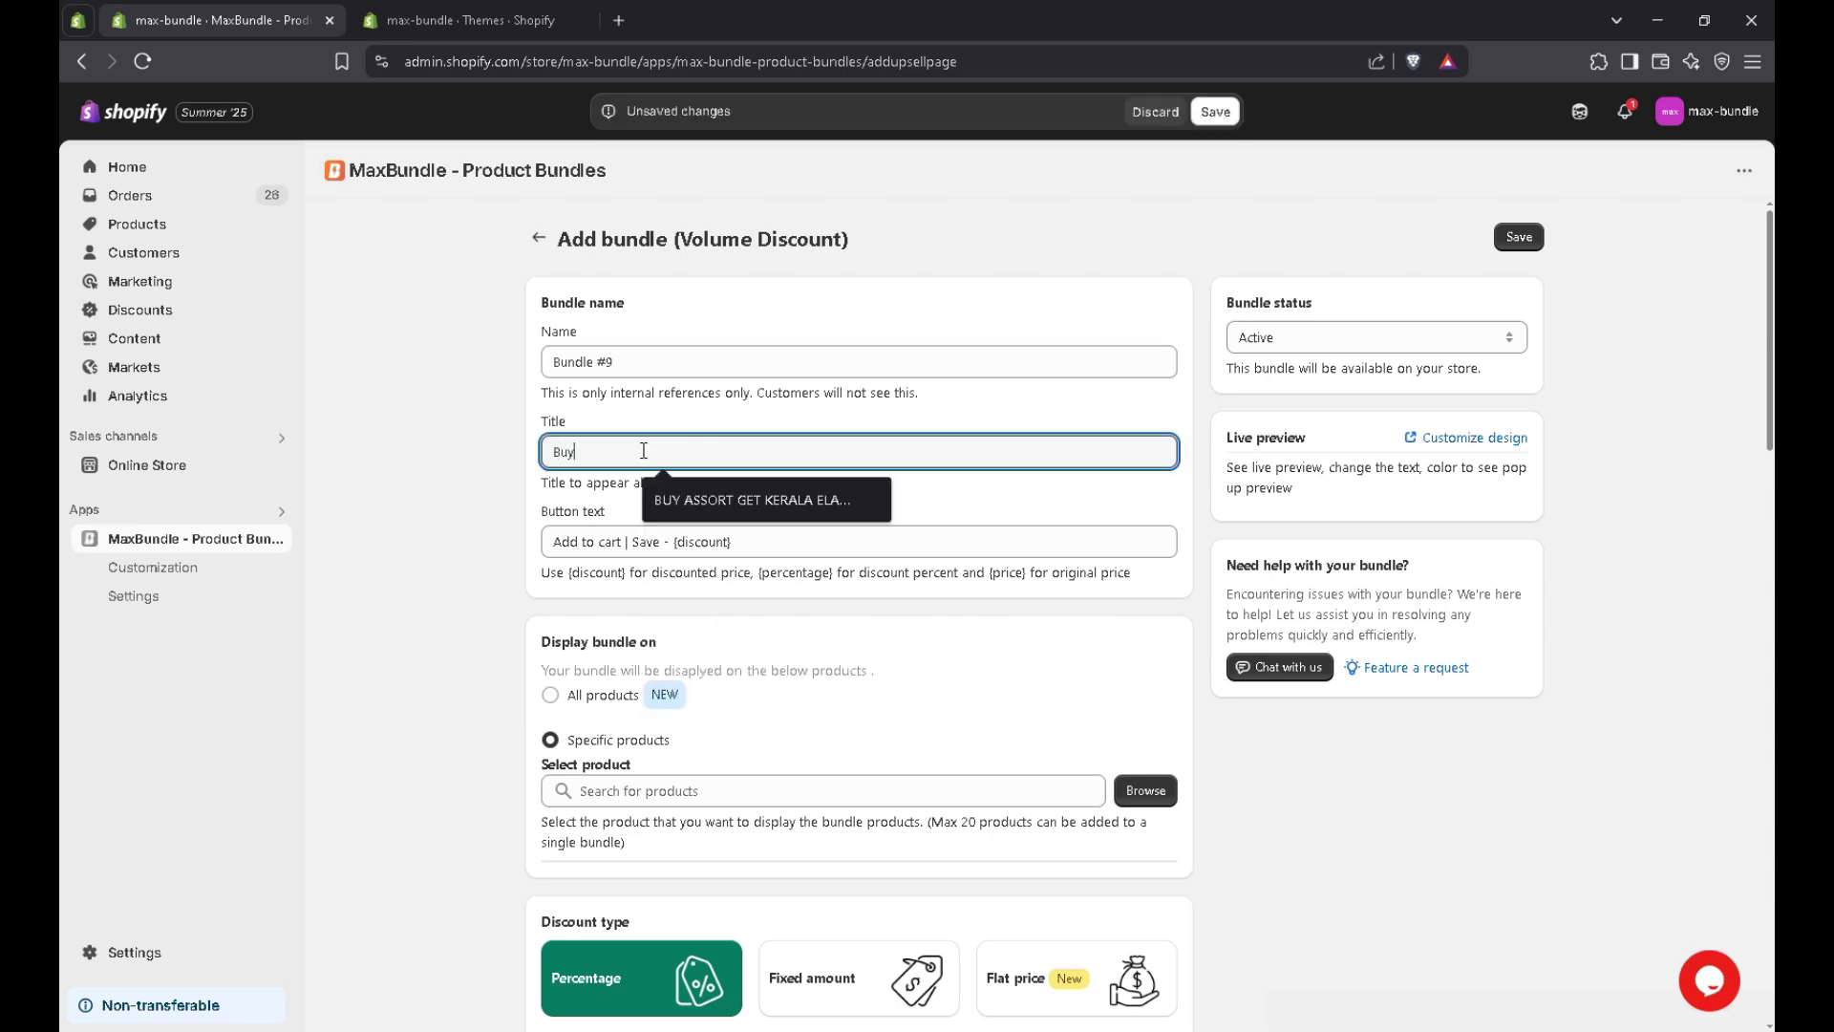
type(" more and ")
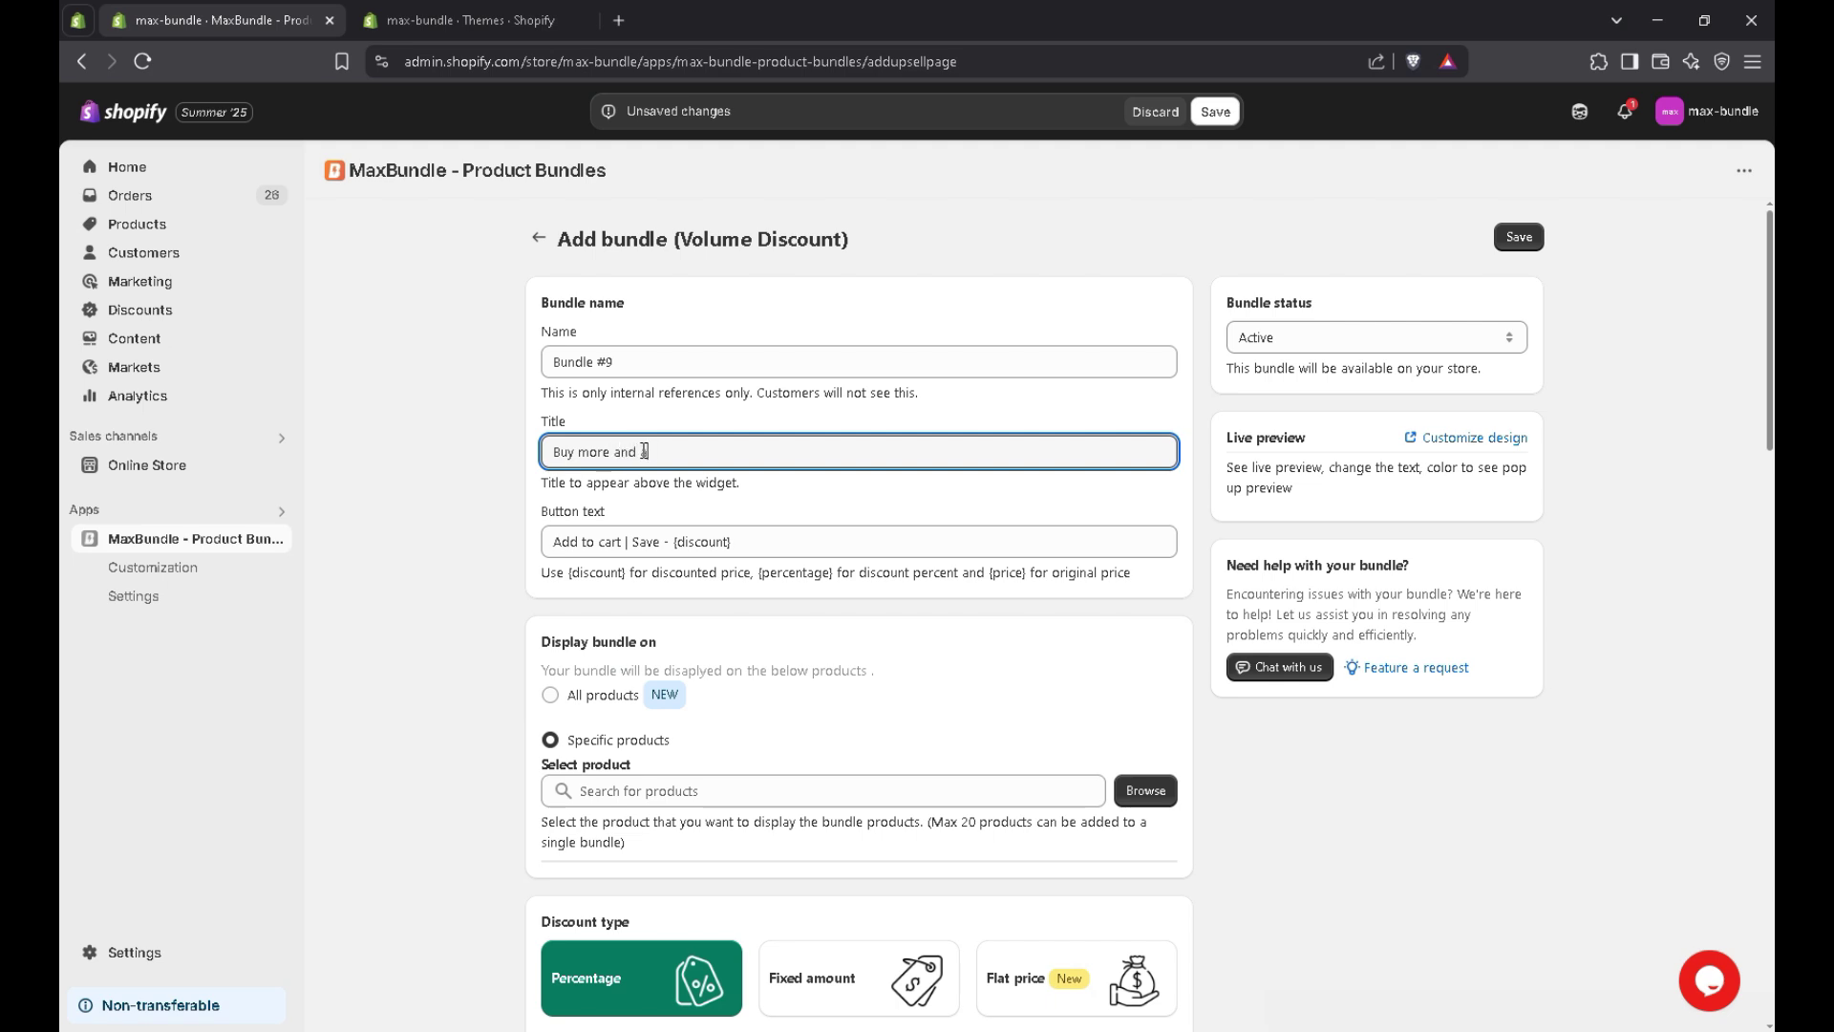
type("save more")
left_click(644, 451)
type("a")
left_click(659, 537)
scroll(759, 578, "down", 1)
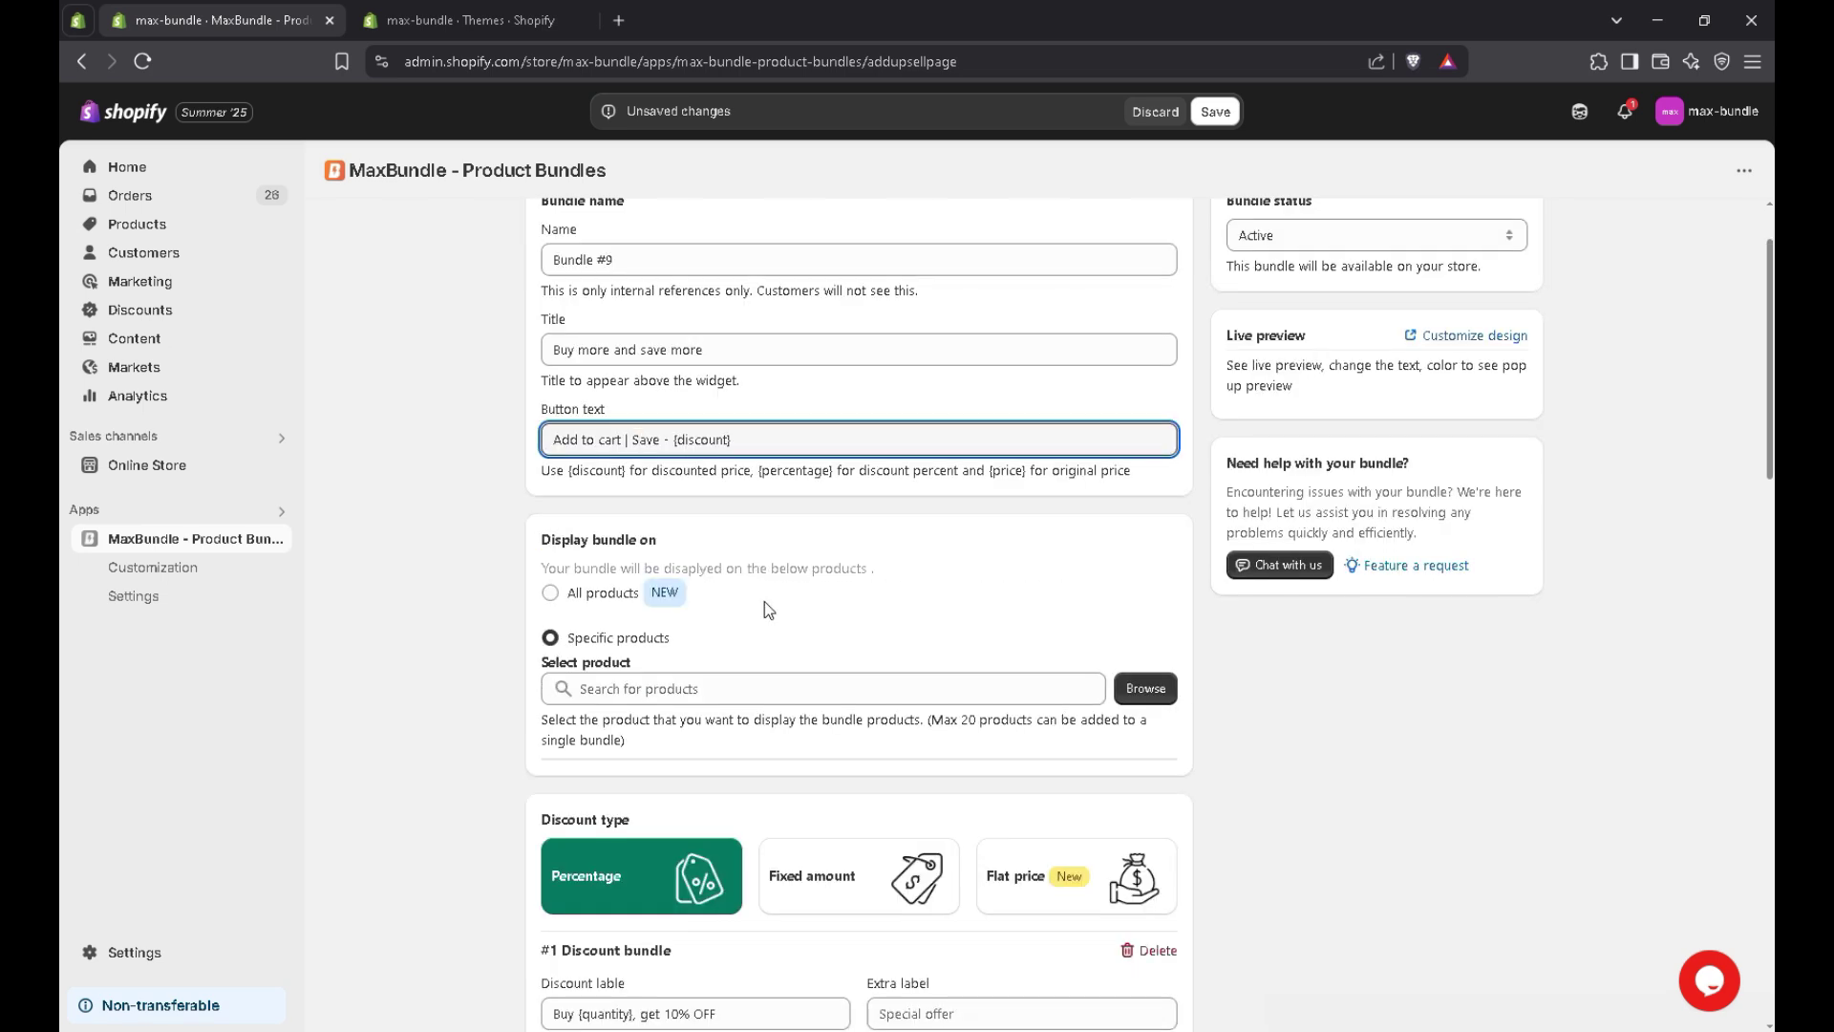
left_click(768, 609)
- Add Ella Scoop Maxi Dress with all 10 variants under Specific products
scroll(769, 610, "down", 2)
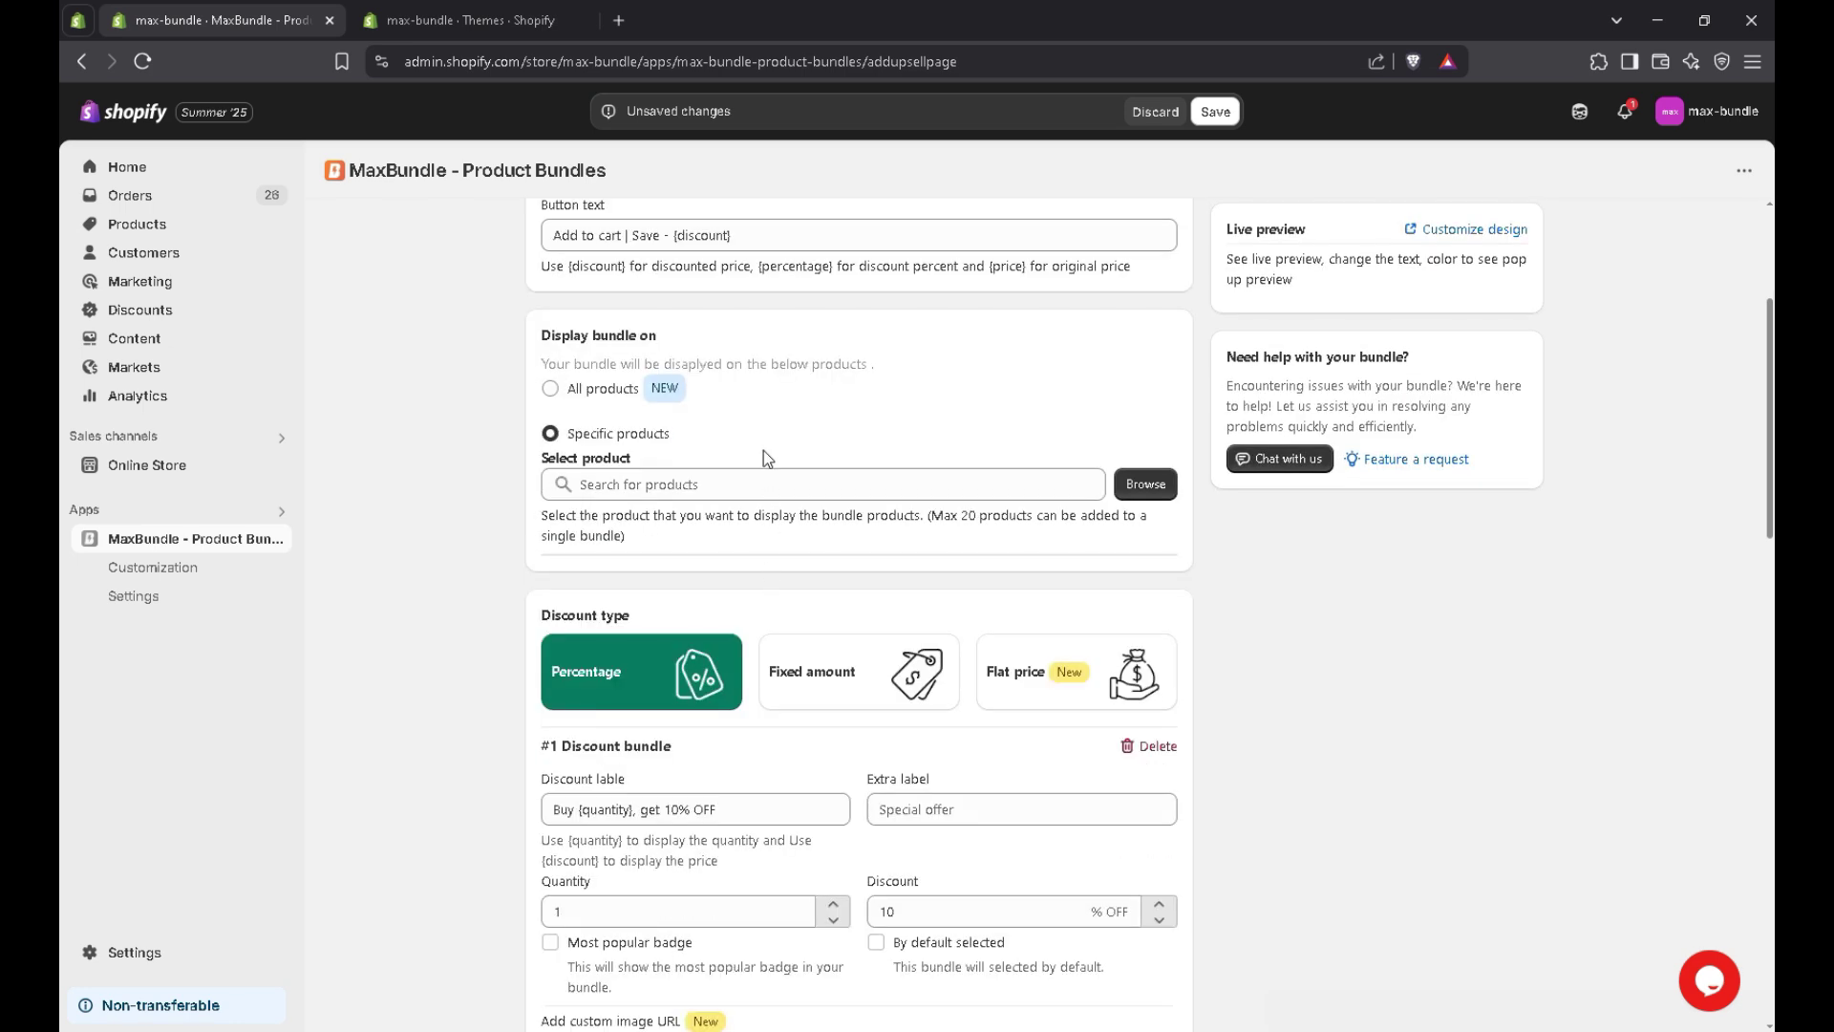
left_click(1147, 486)
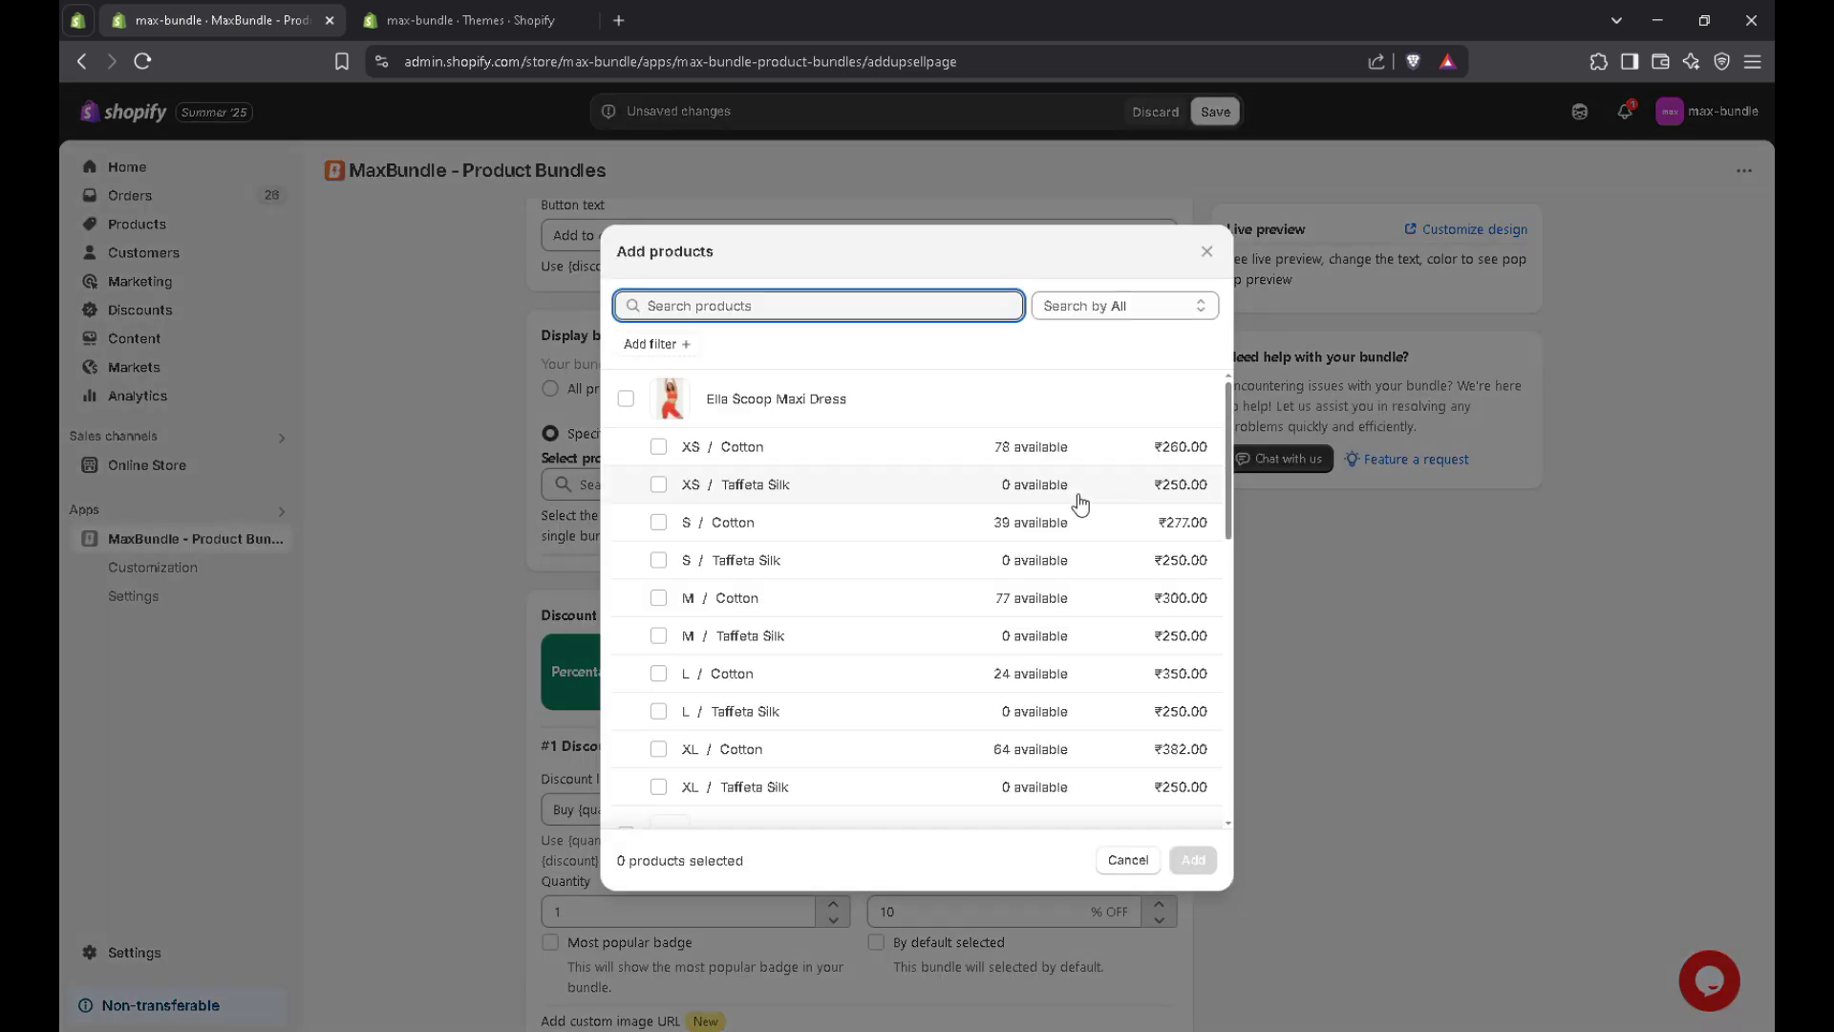
left_click(626, 399)
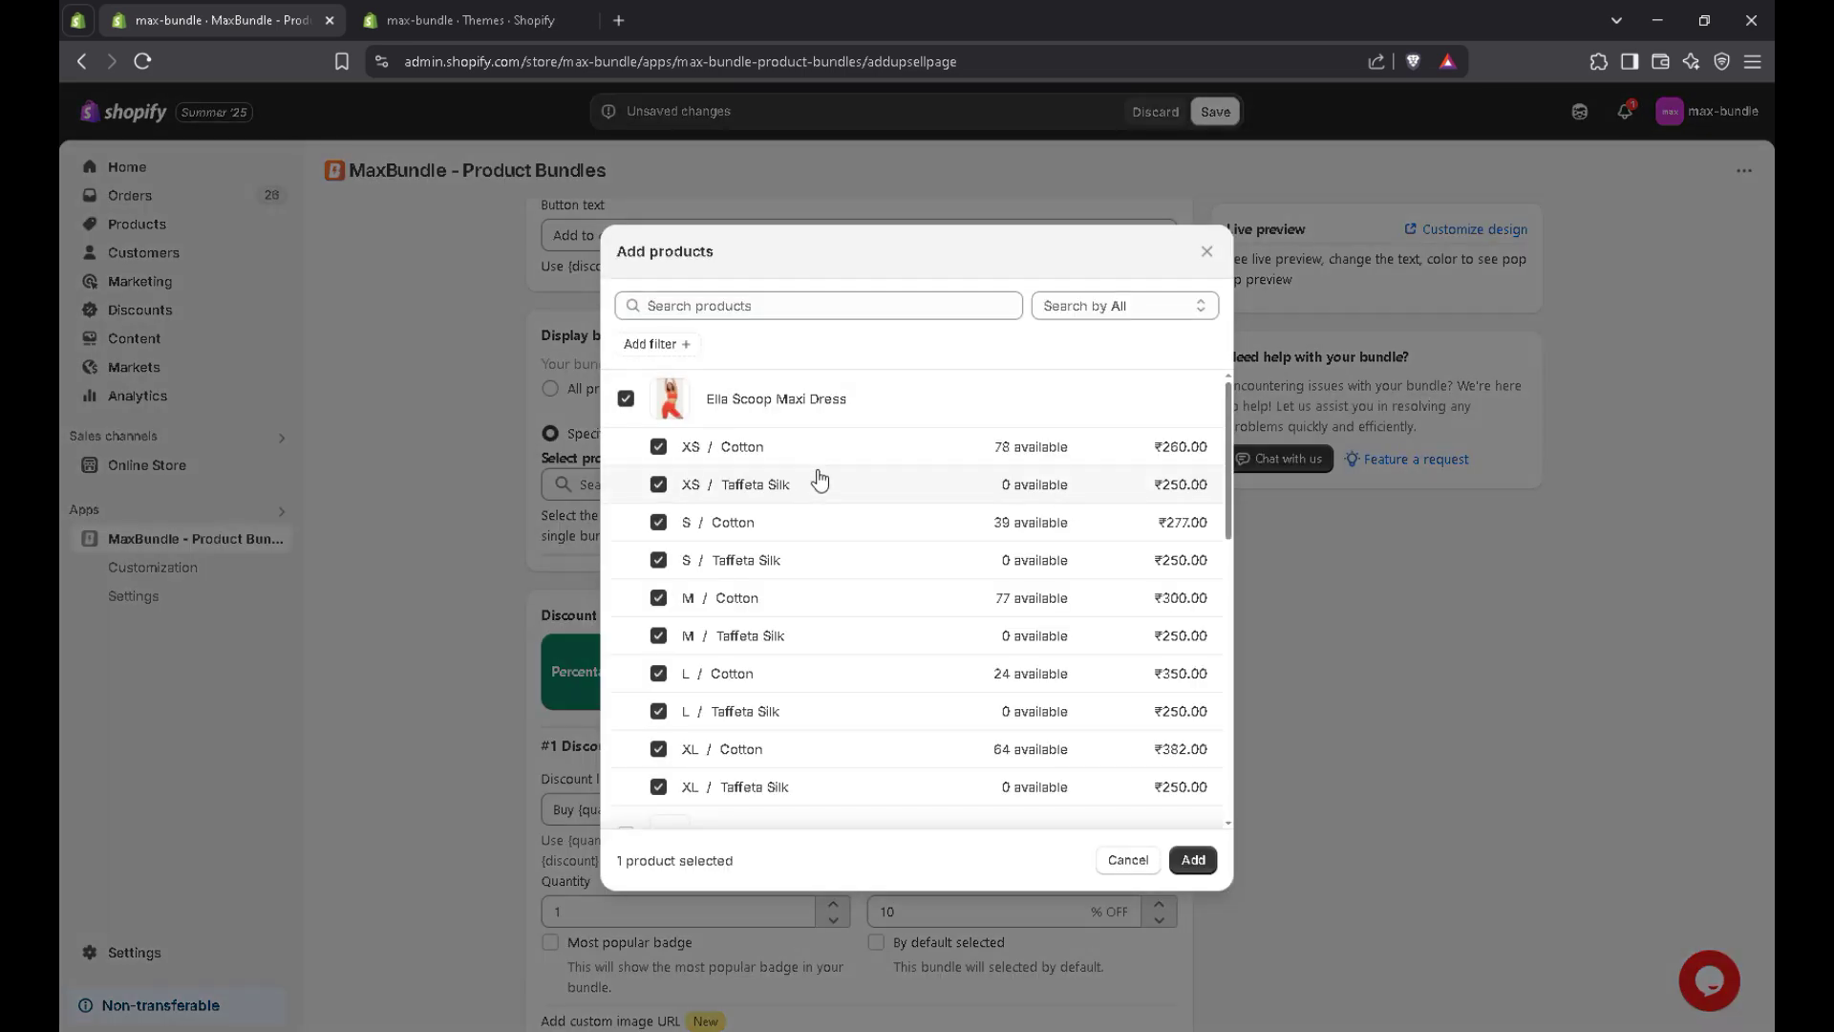
left_click(1190, 862)
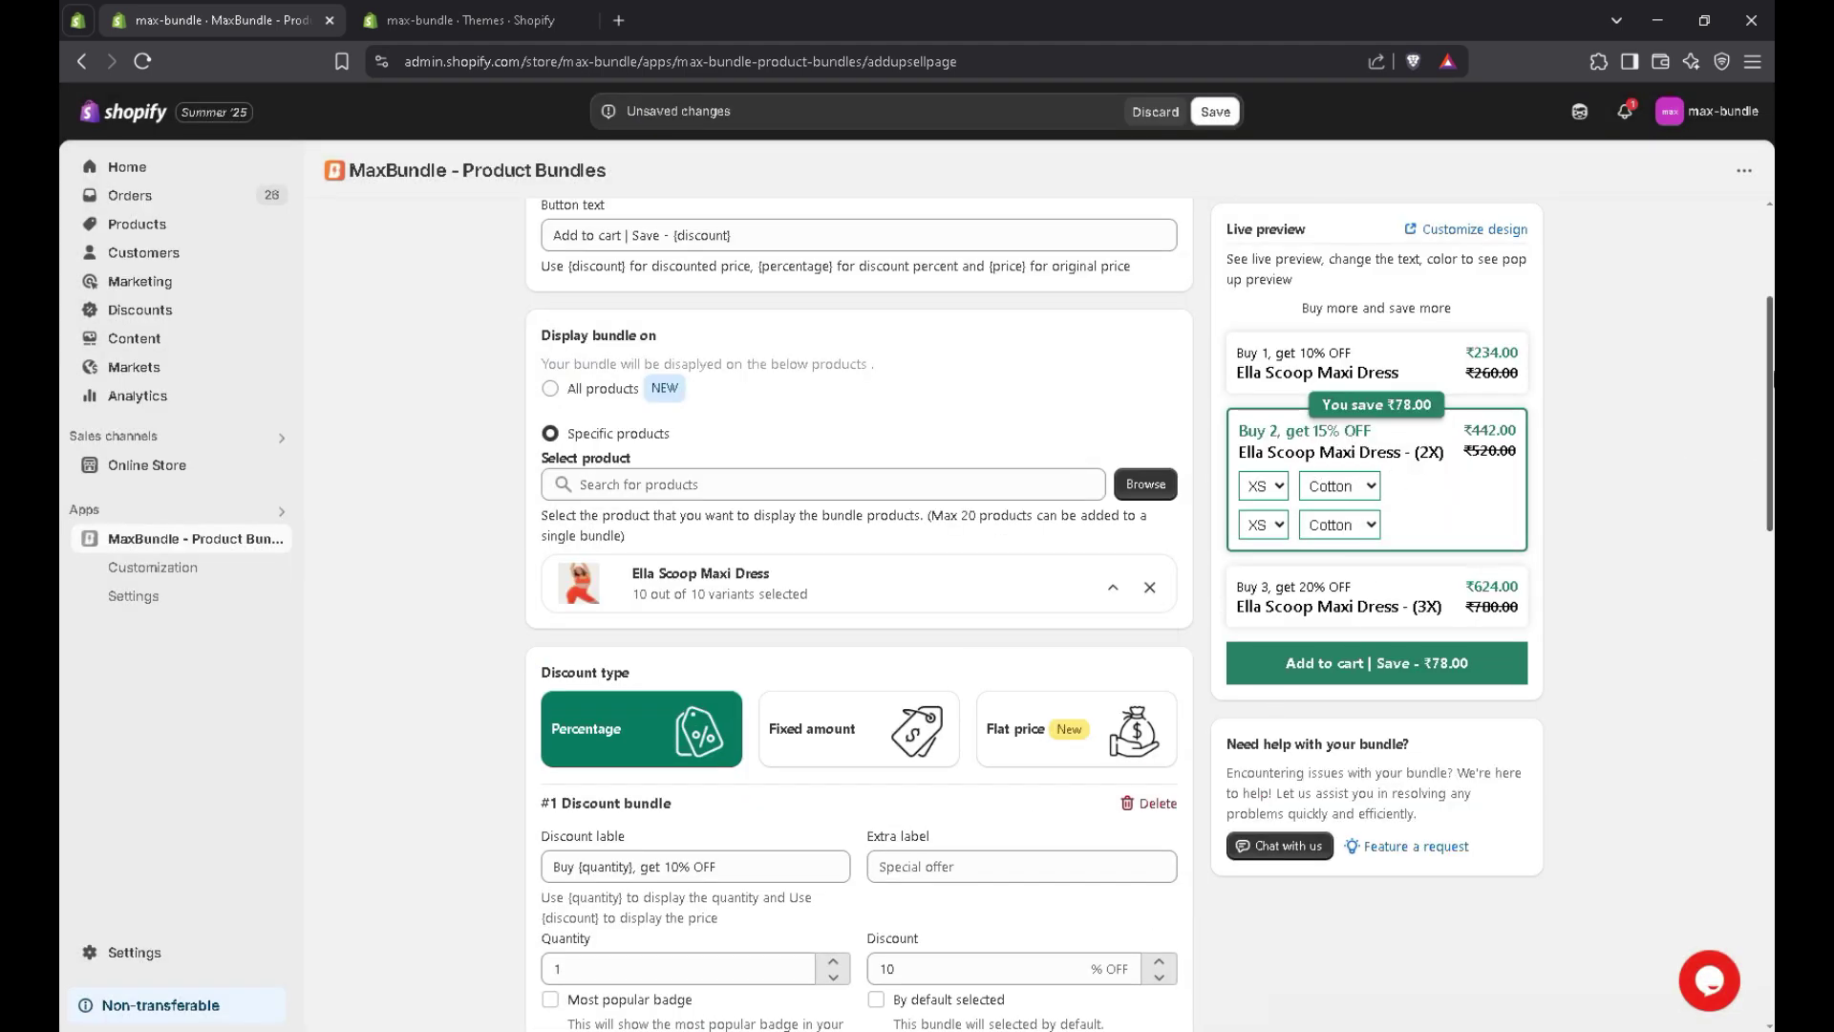
scroll(1770, 449, "down", 2)
scroll(777, 284, "down", 3)
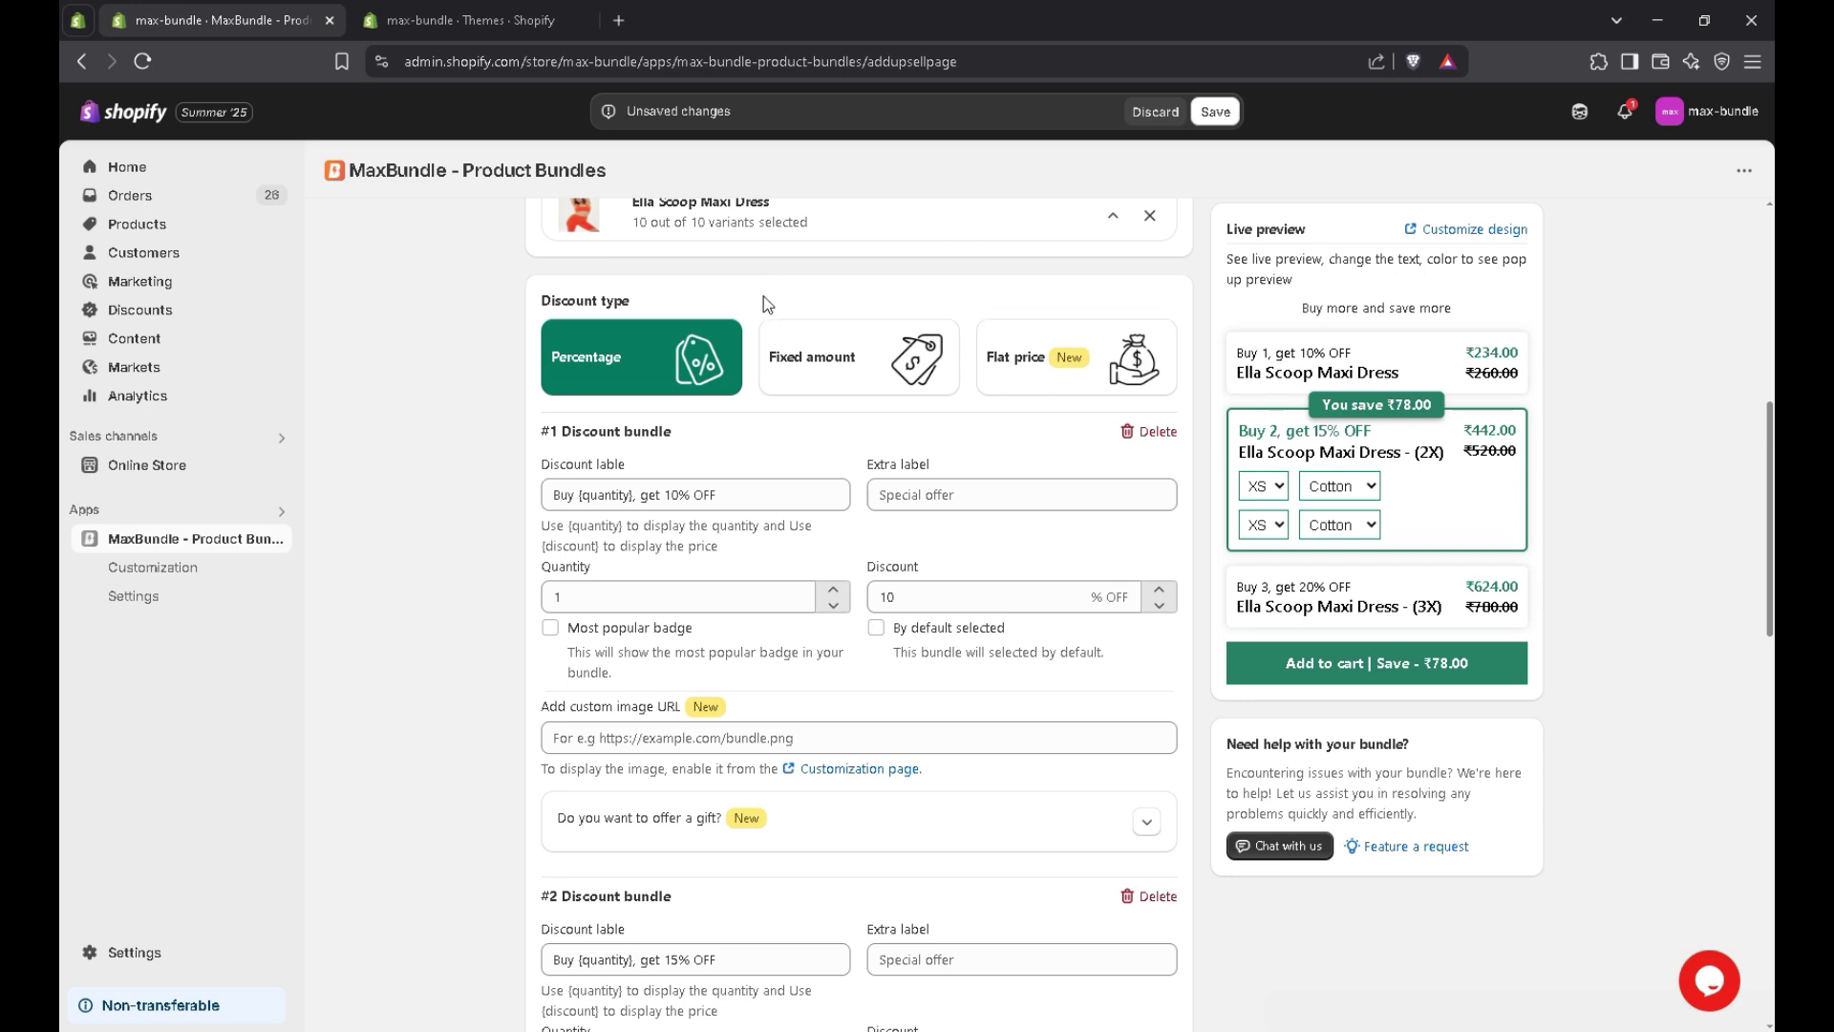
- Keep the Percentage discount type and delete the Buy 1, 10% OFF tier
left_click(827, 373)
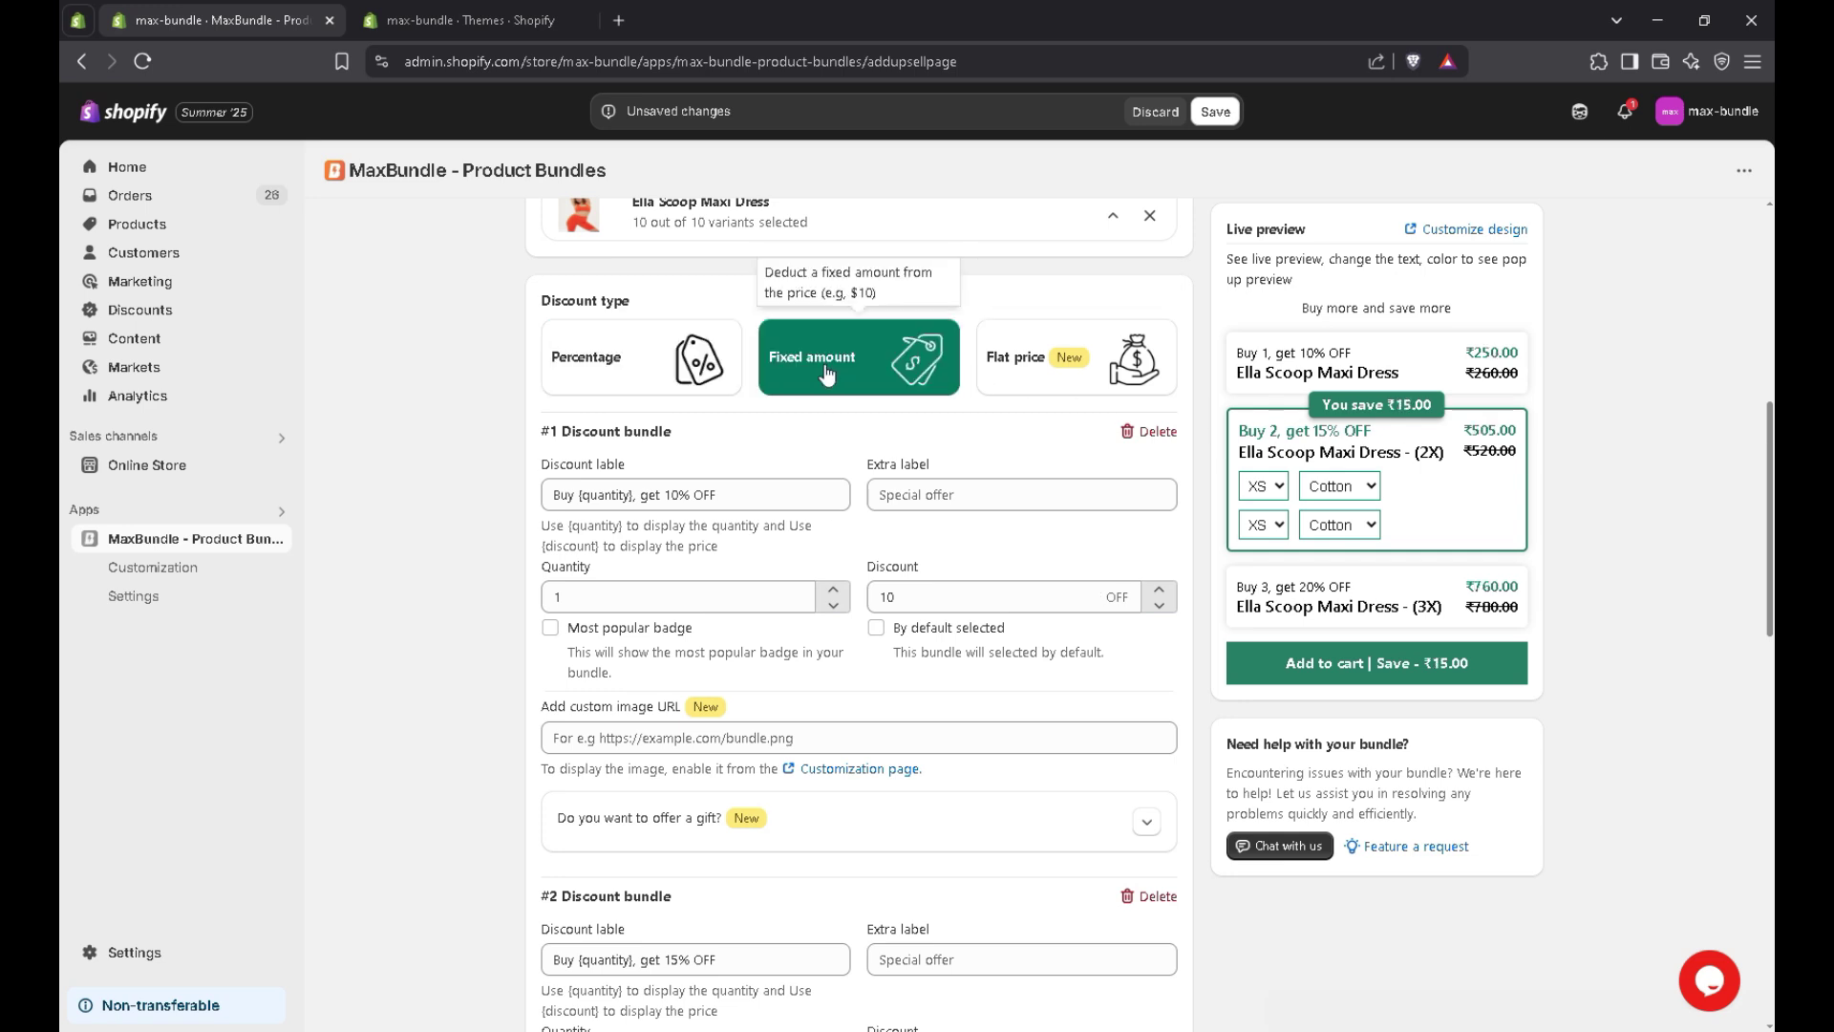
left_click(1033, 382)
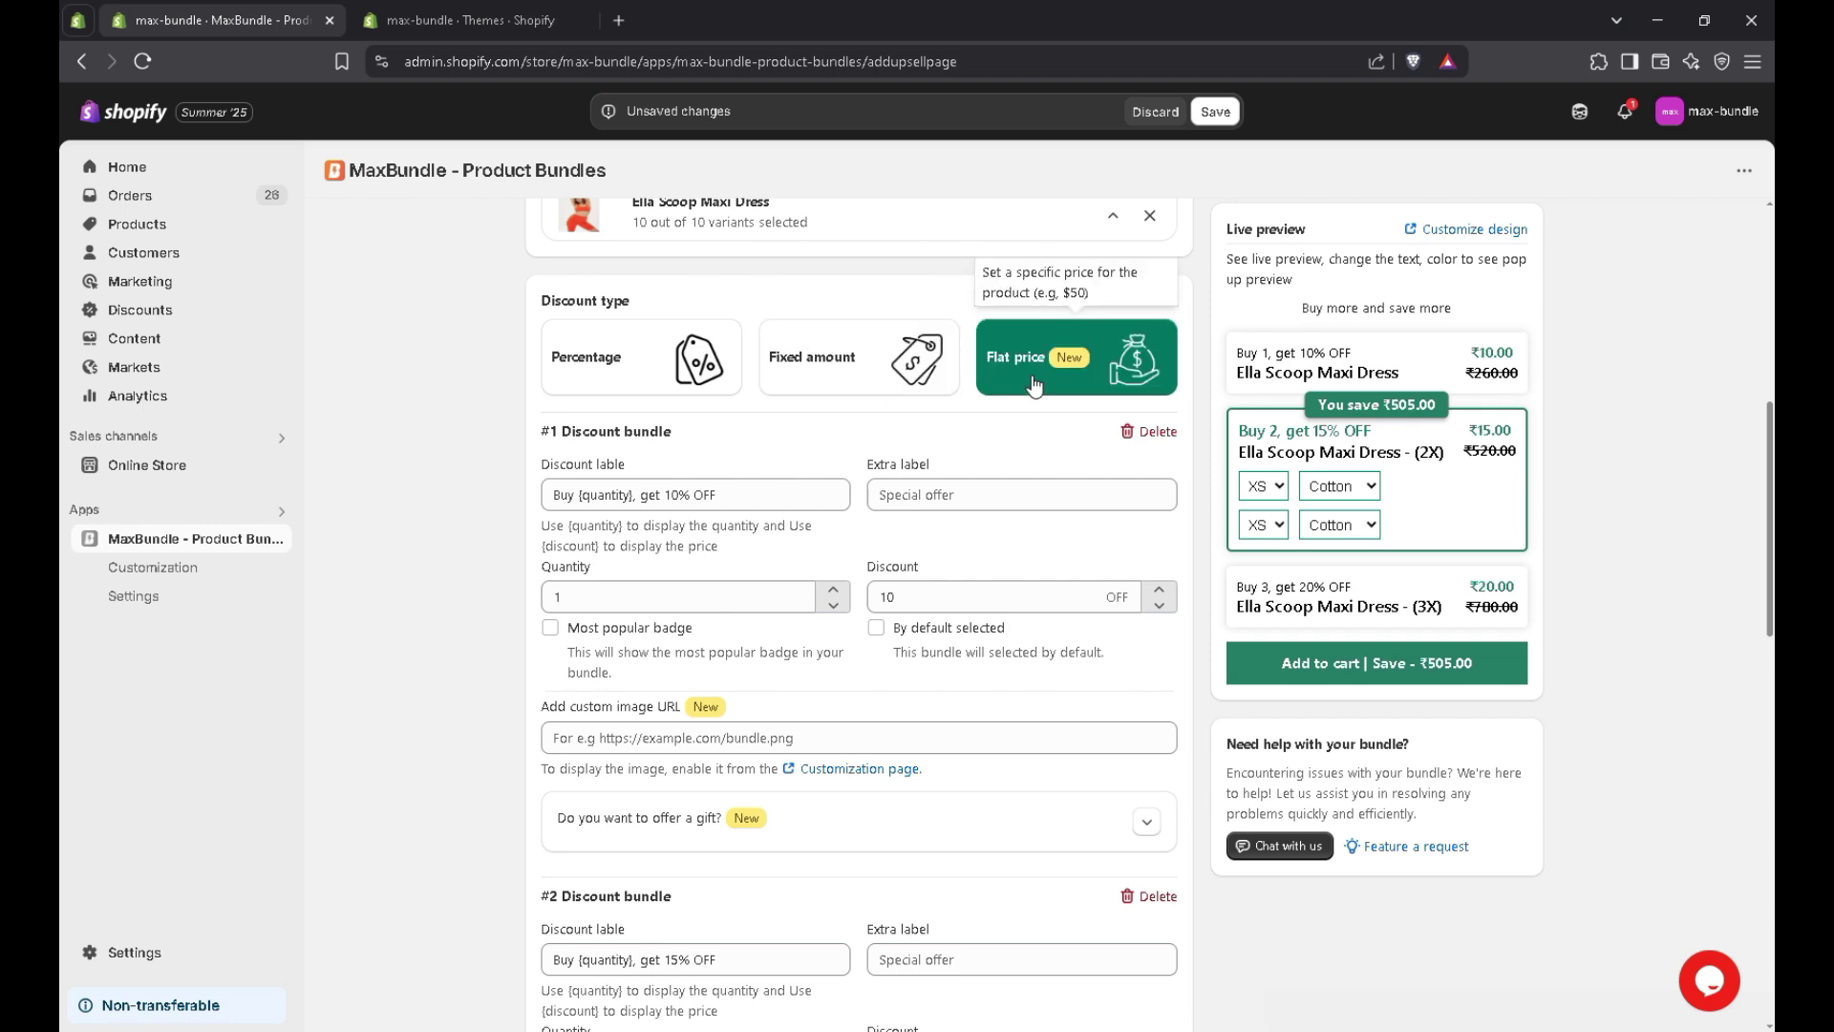
left_click(606, 387)
scroll(860, 382, "down", 1)
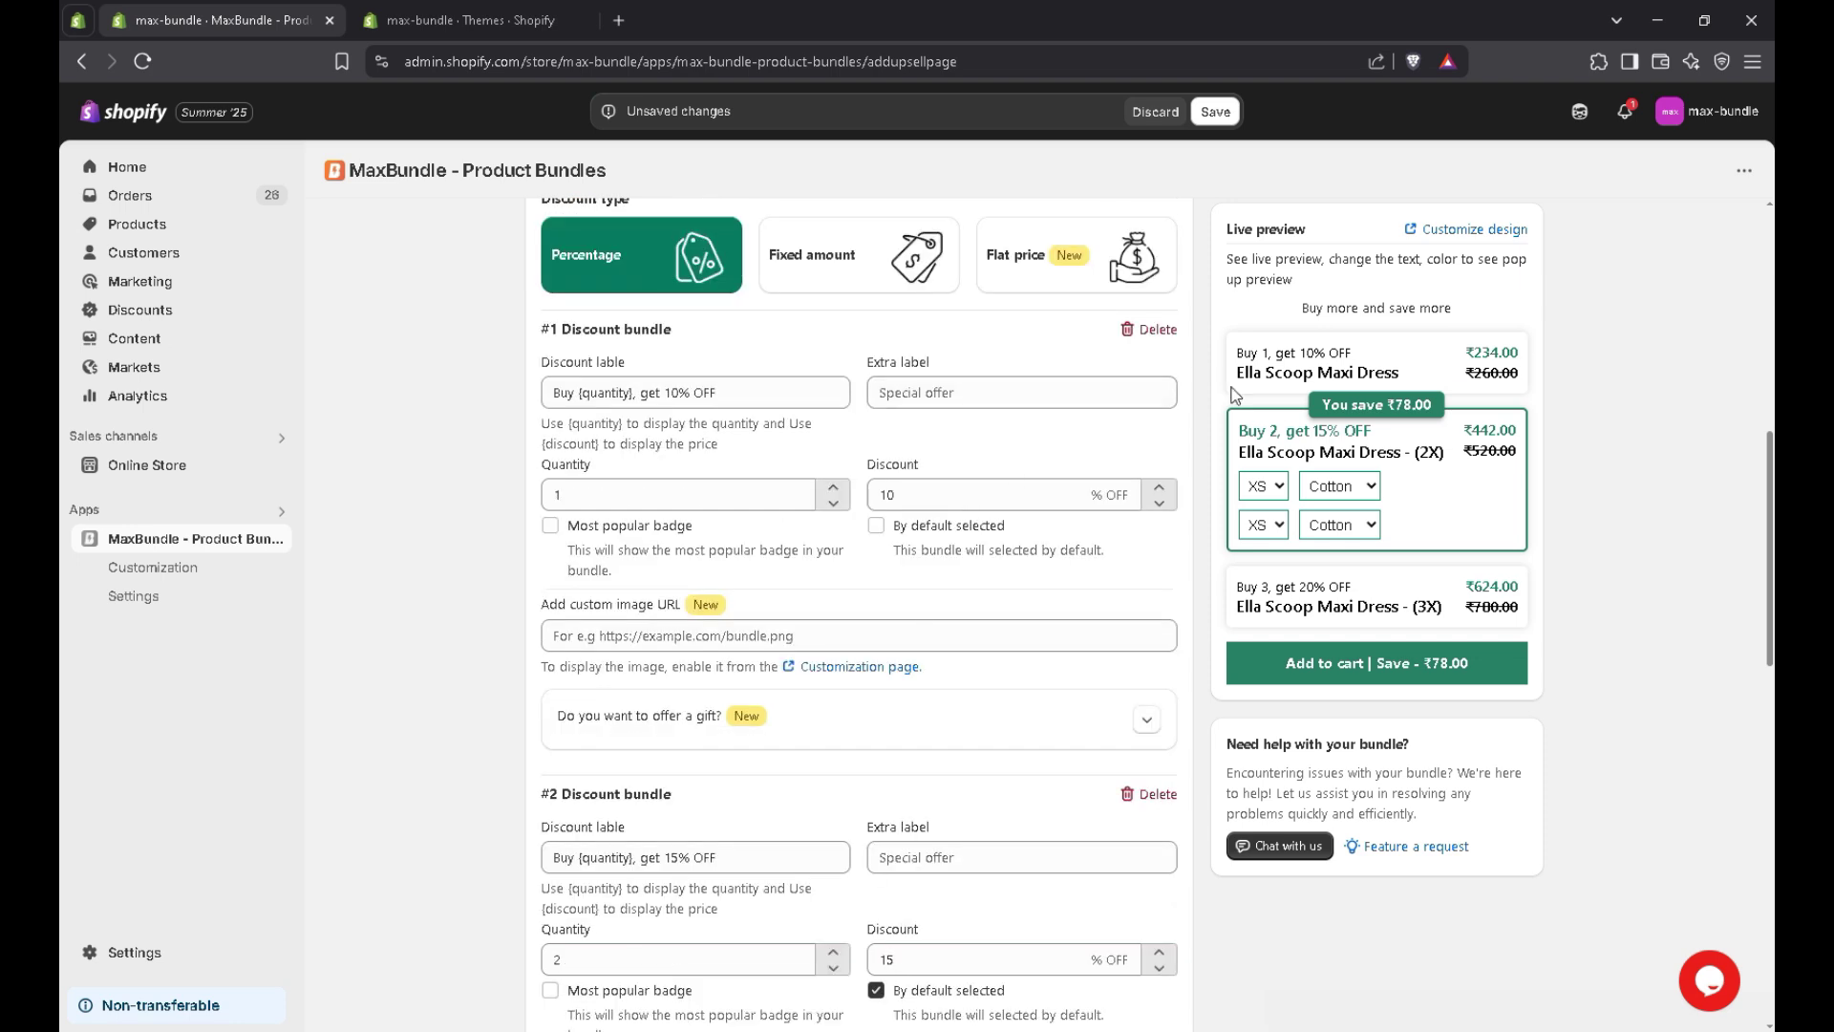
left_click(1154, 329)
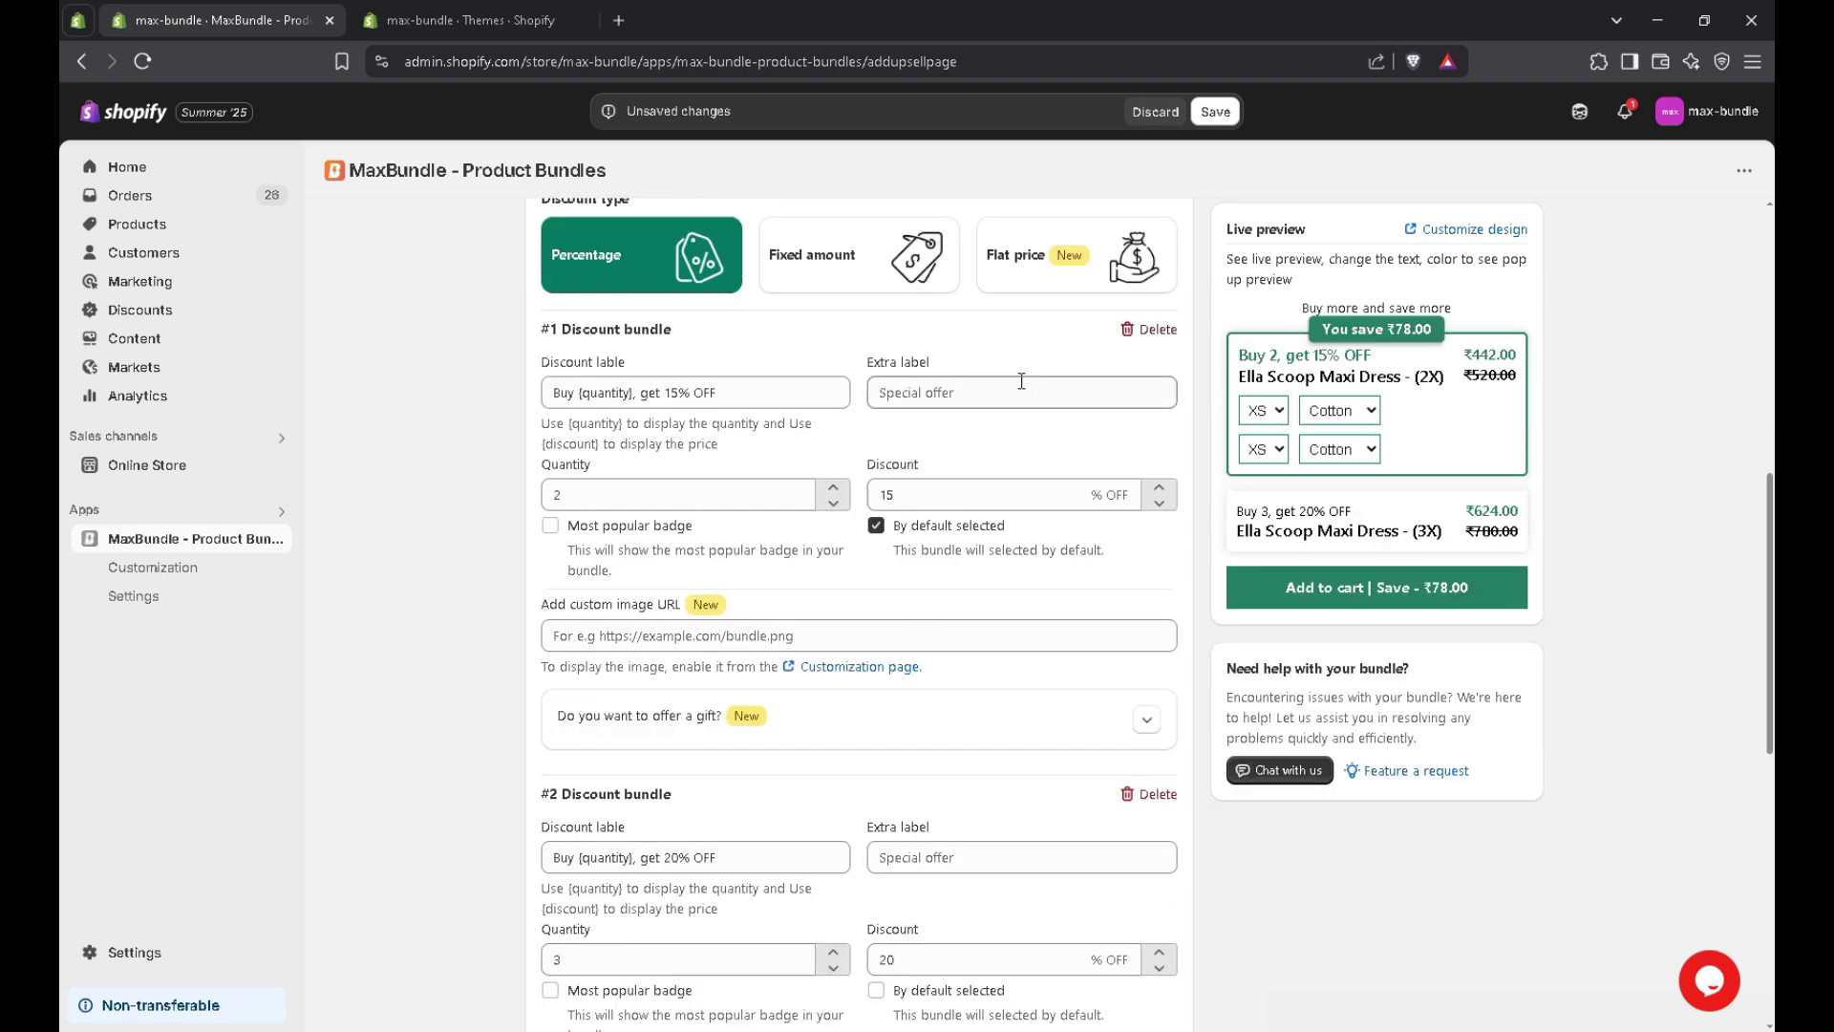
- Review the Buy 2 (15% off) and Buy 3 (20% off) tier values
scroll(1013, 389, "down", 1)
left_click(633, 393)
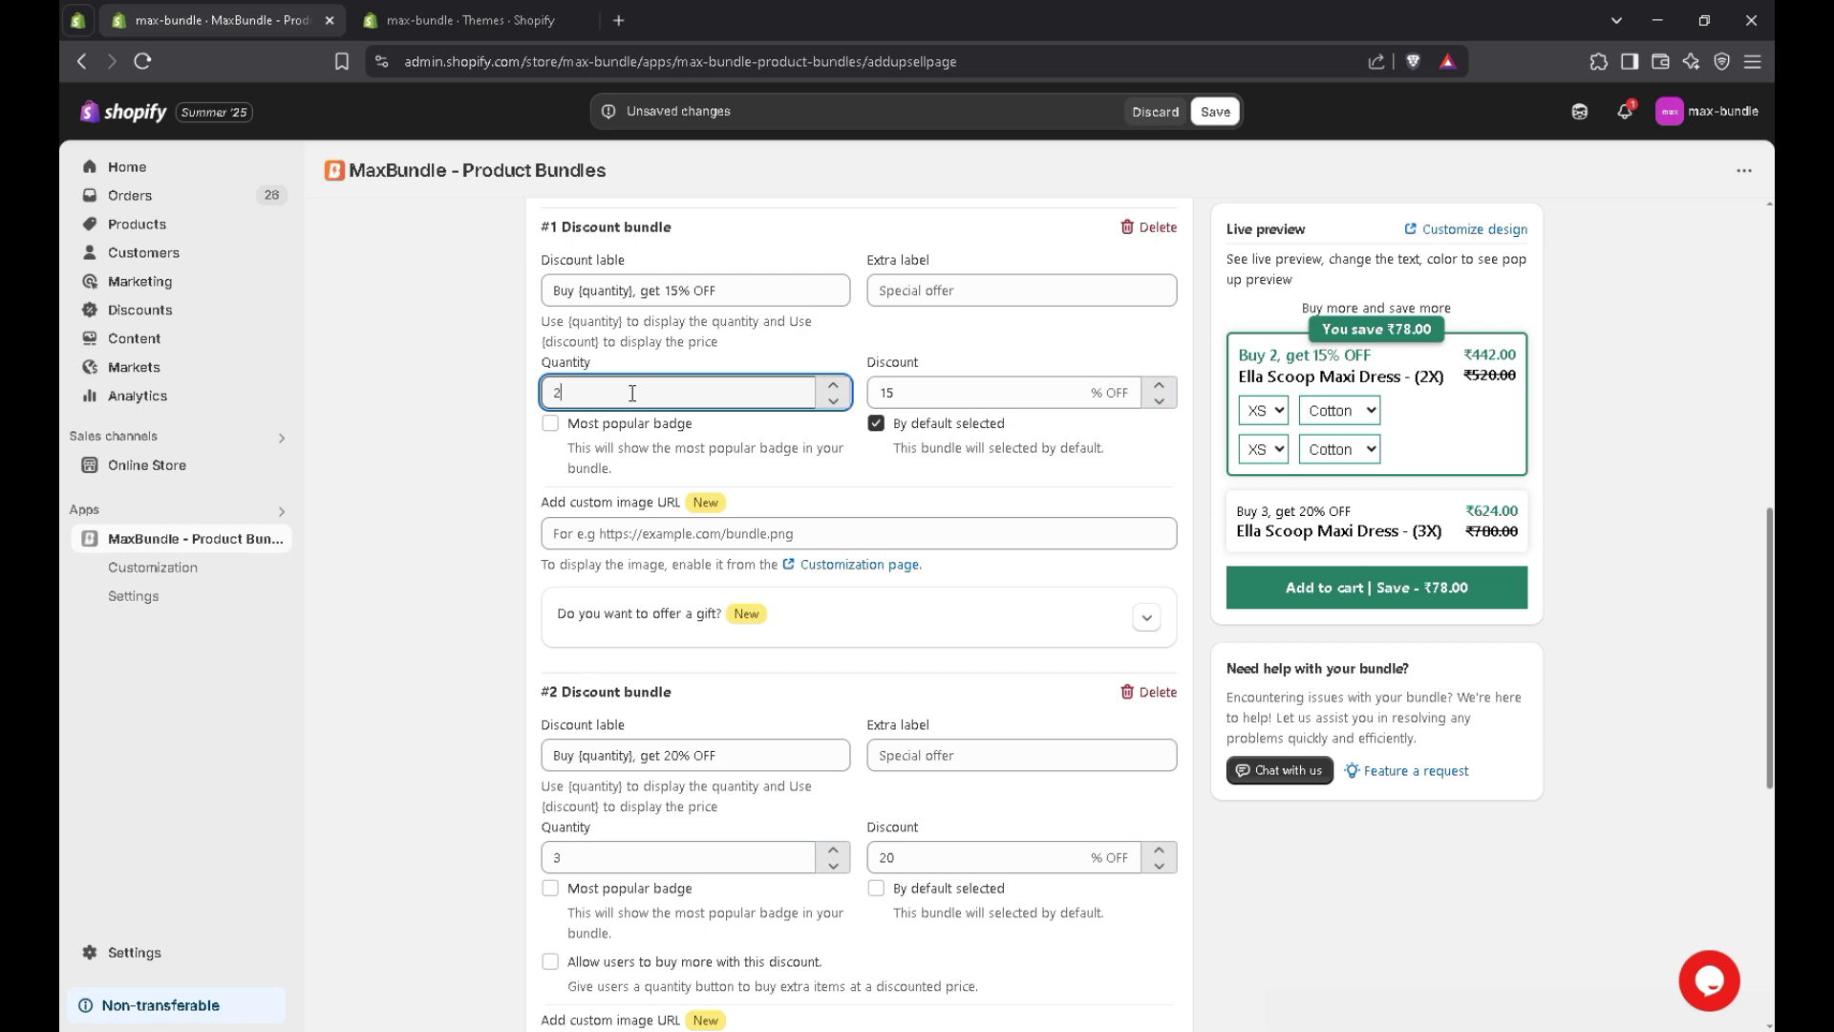
double_click(875, 397)
scroll(1540, 529, "down", 3)
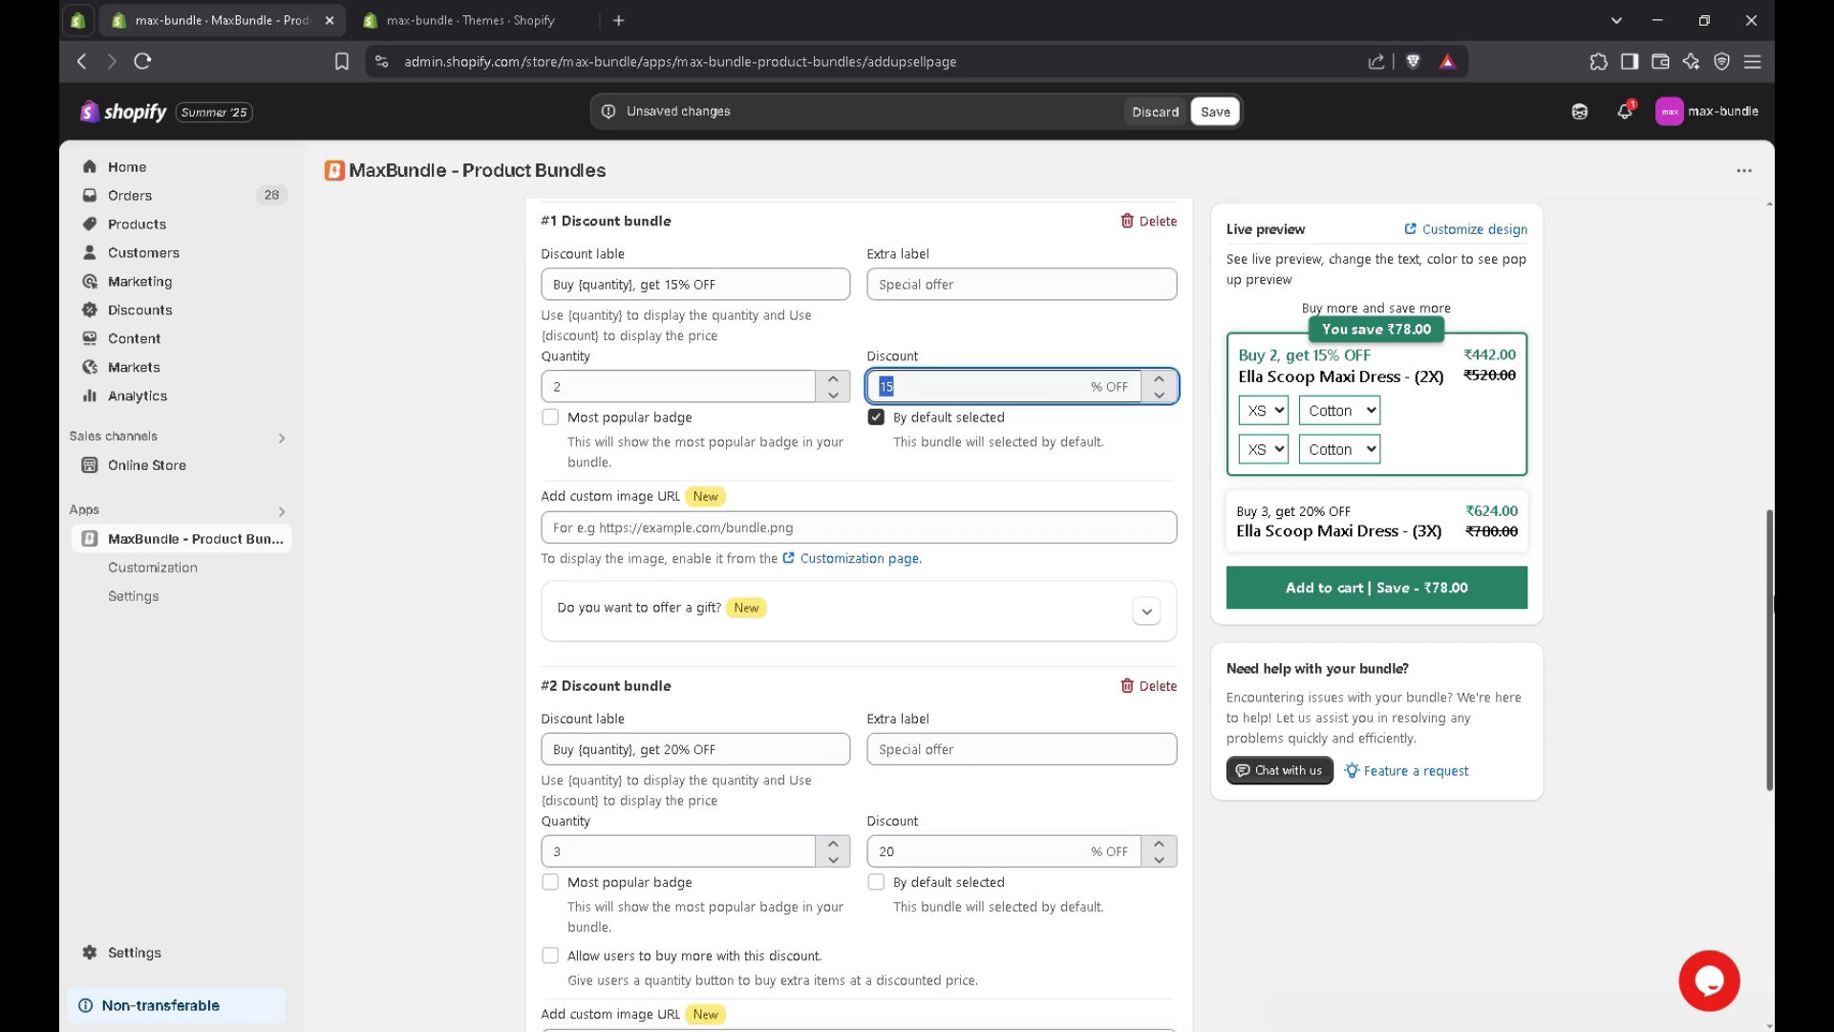
scroll(860, 573, "down", 1)
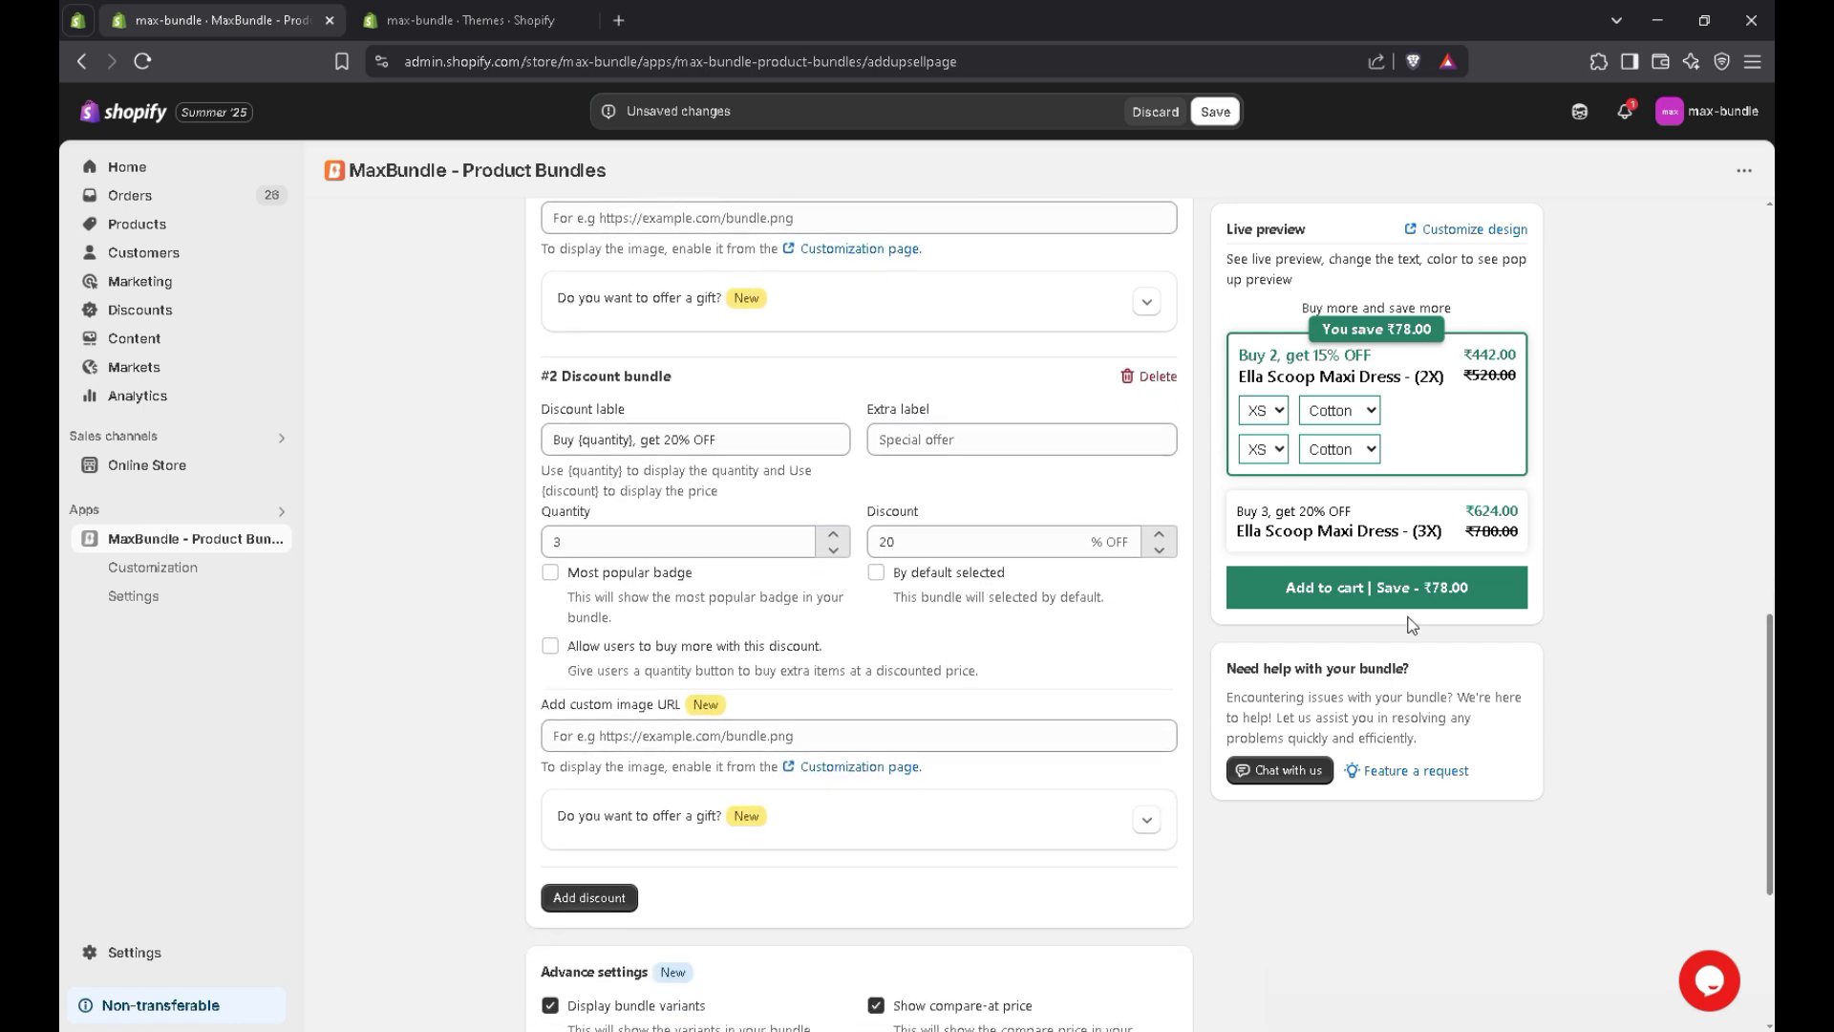
left_click(655, 541)
left_click_drag(908, 542, 871, 543)
left_click(910, 628)
- Mark the Buy 3, 20% OFF tier as Most popular and selected by default
left_click(551, 574)
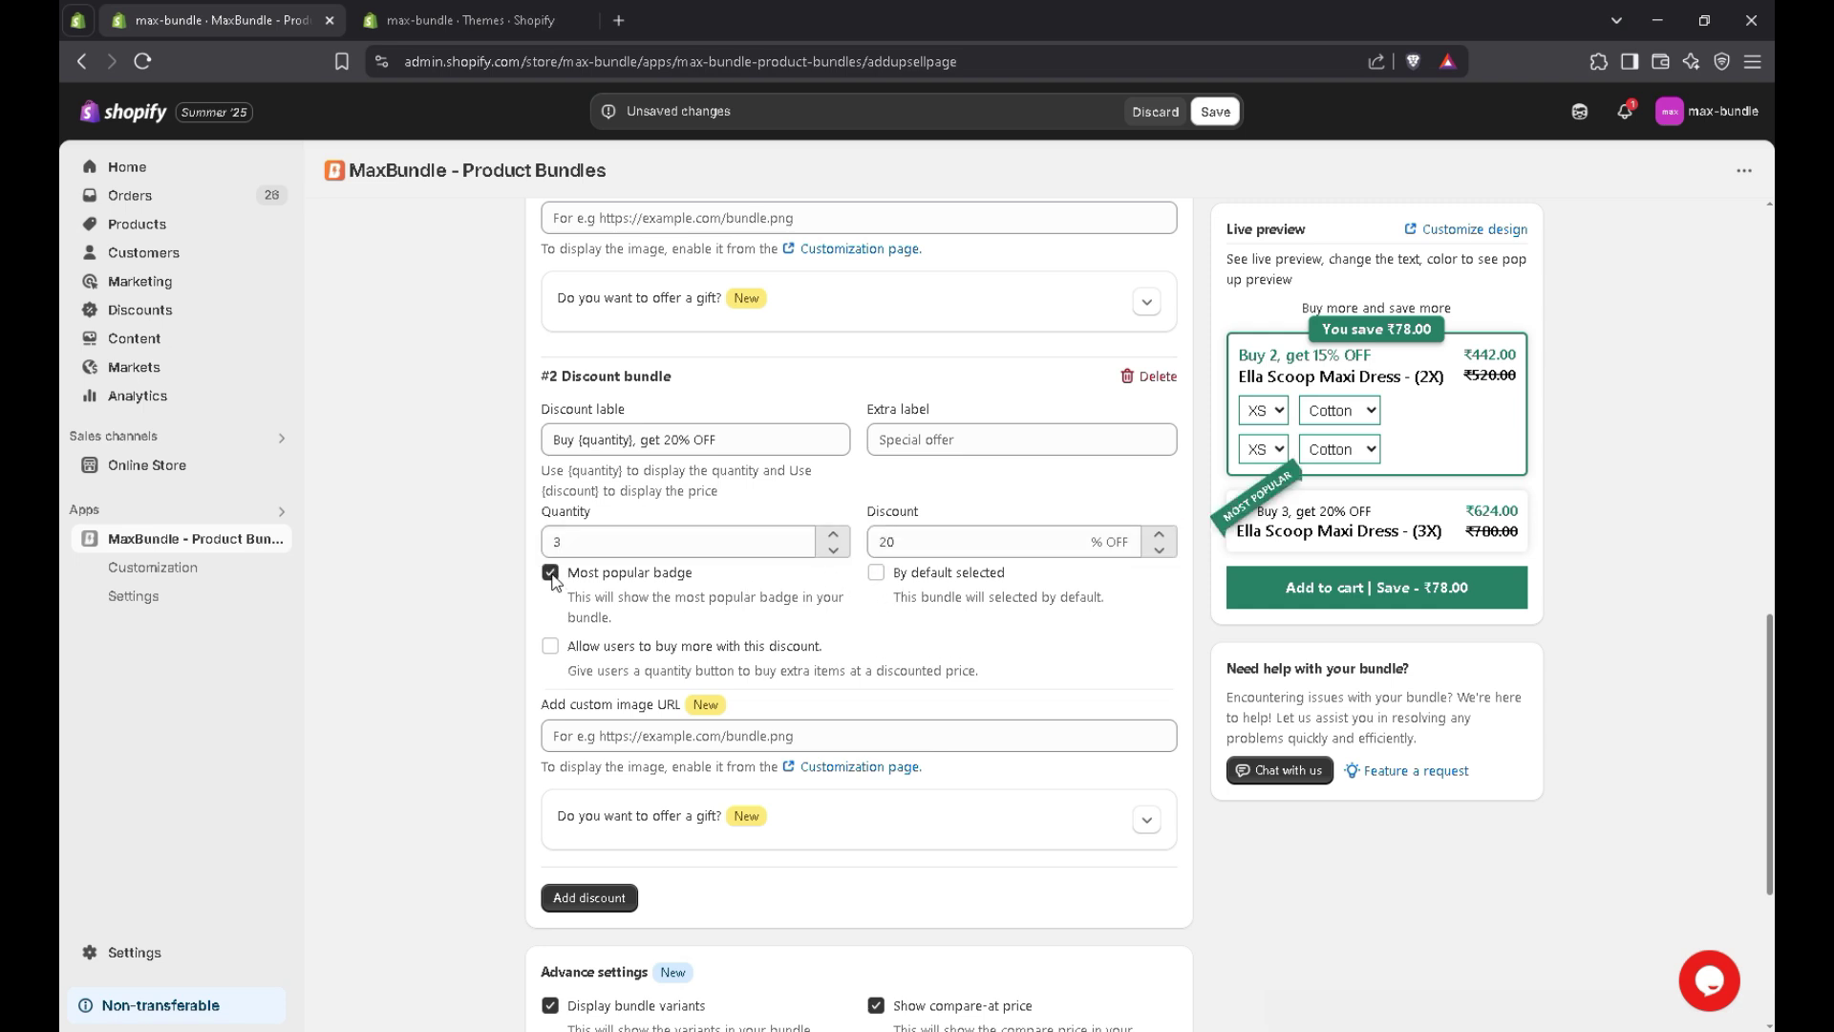
scroll(551, 578, "down", 1)
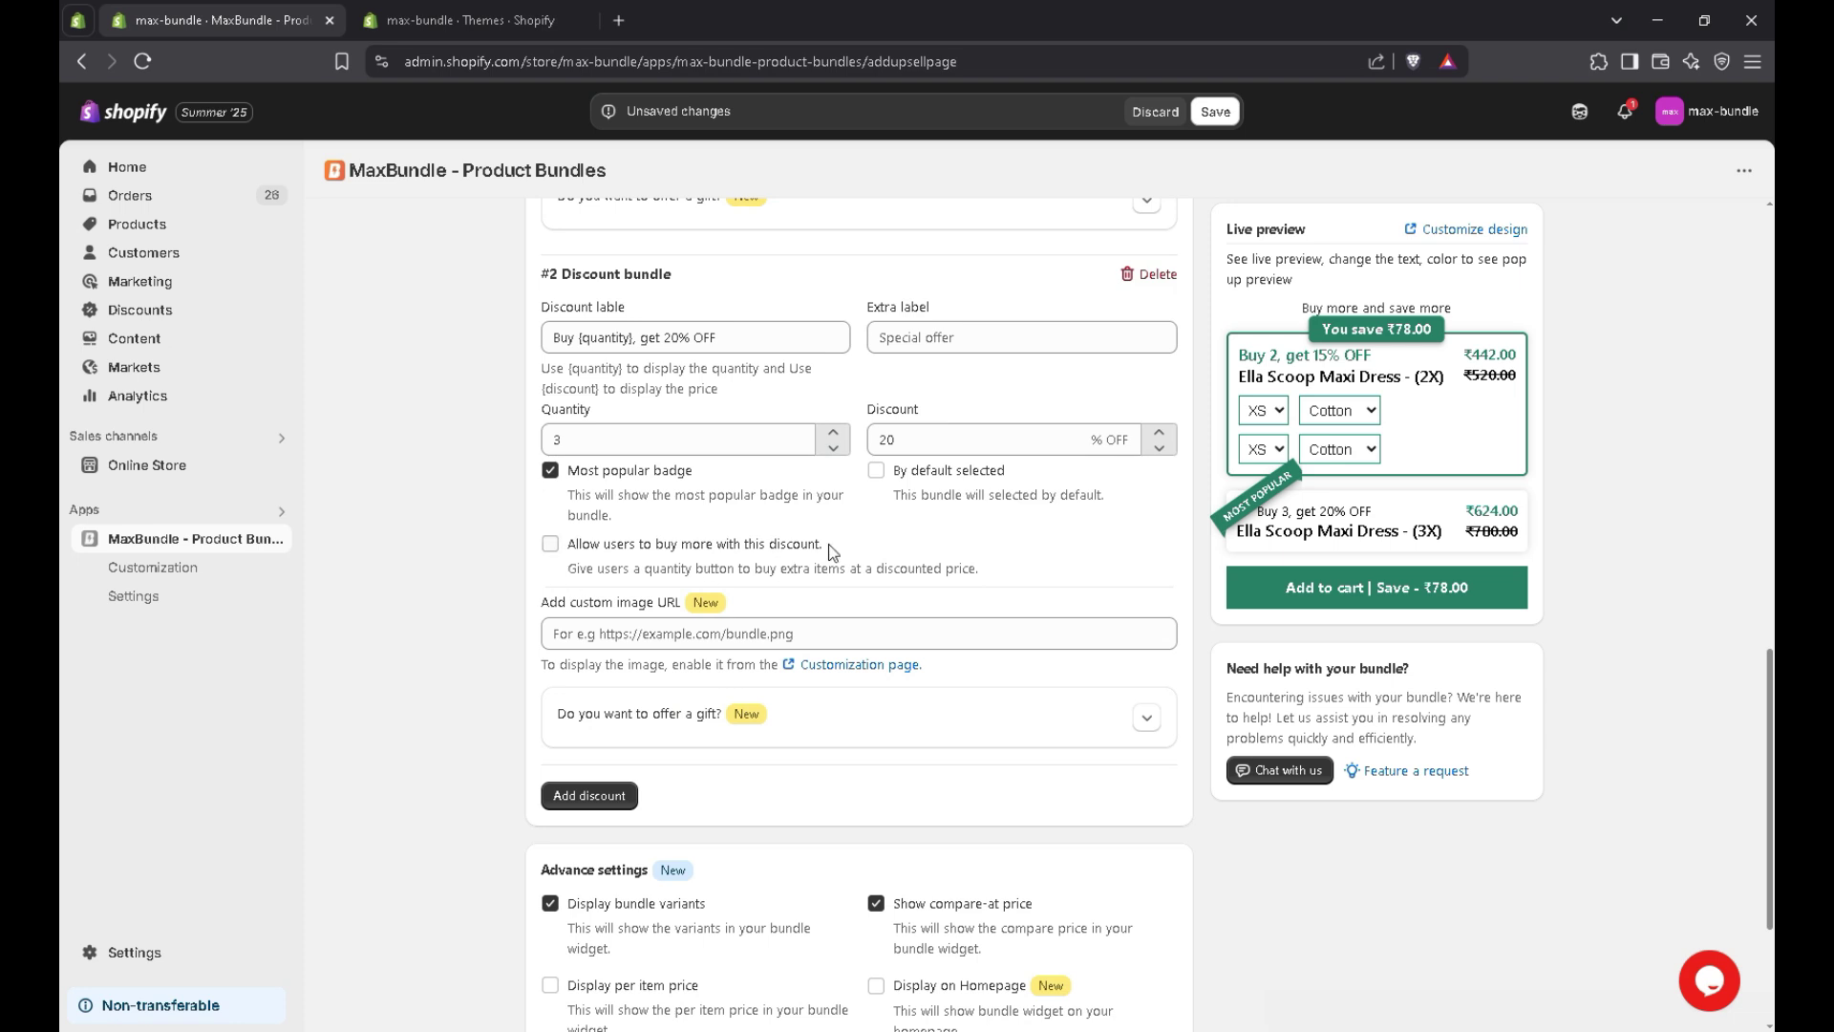
left_click(878, 472)
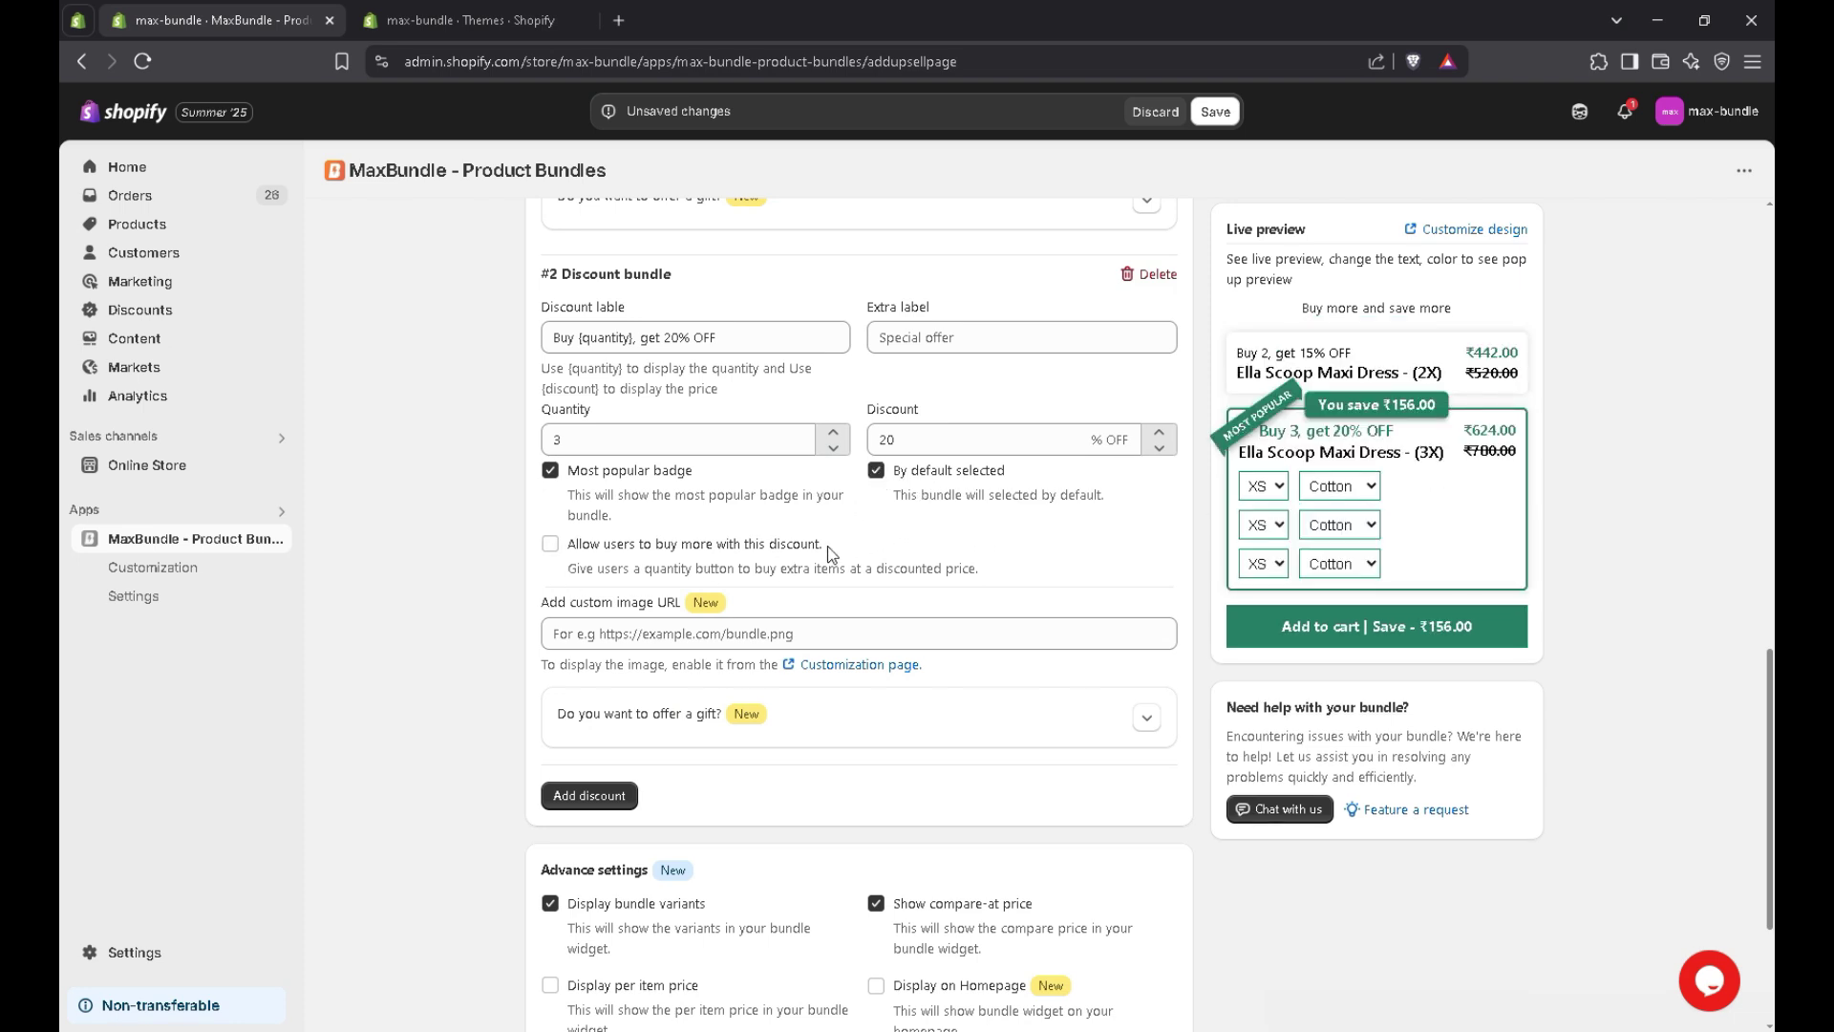
scroll(836, 554, "down", 1)
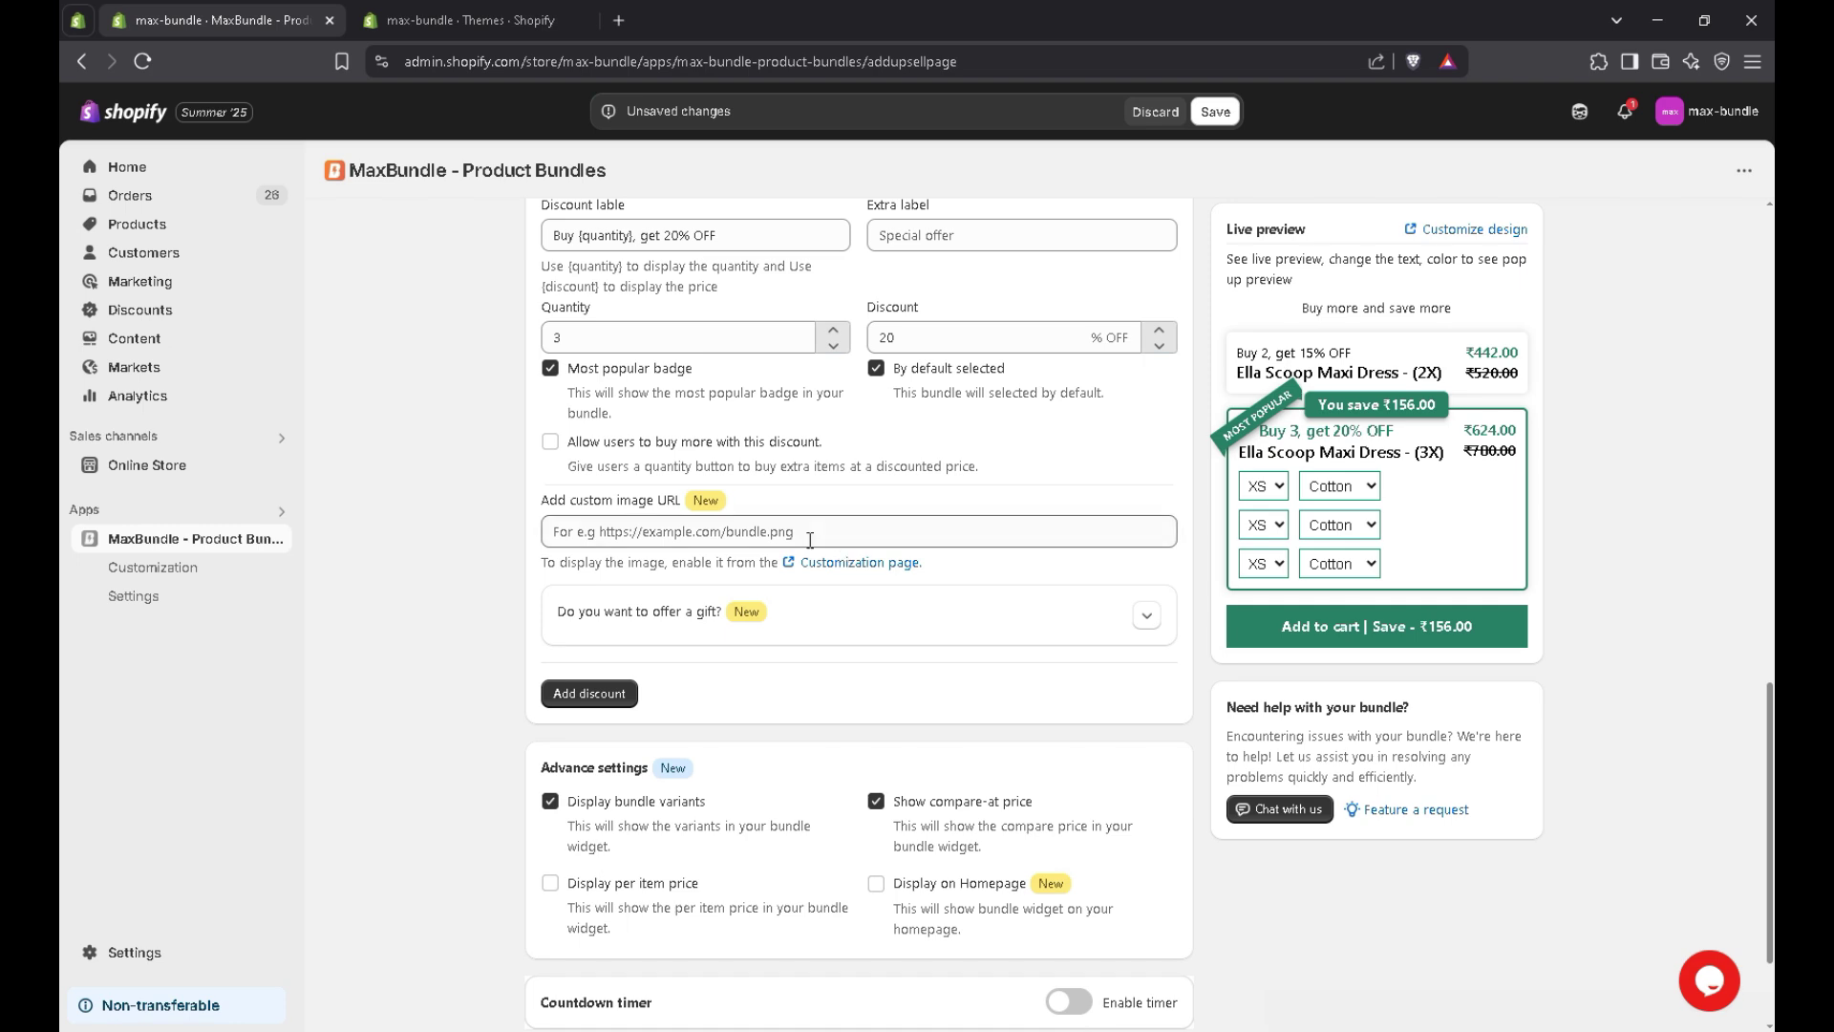
- Check the Buy 3 tier's custom image URL and gift offer options
left_click(794, 532)
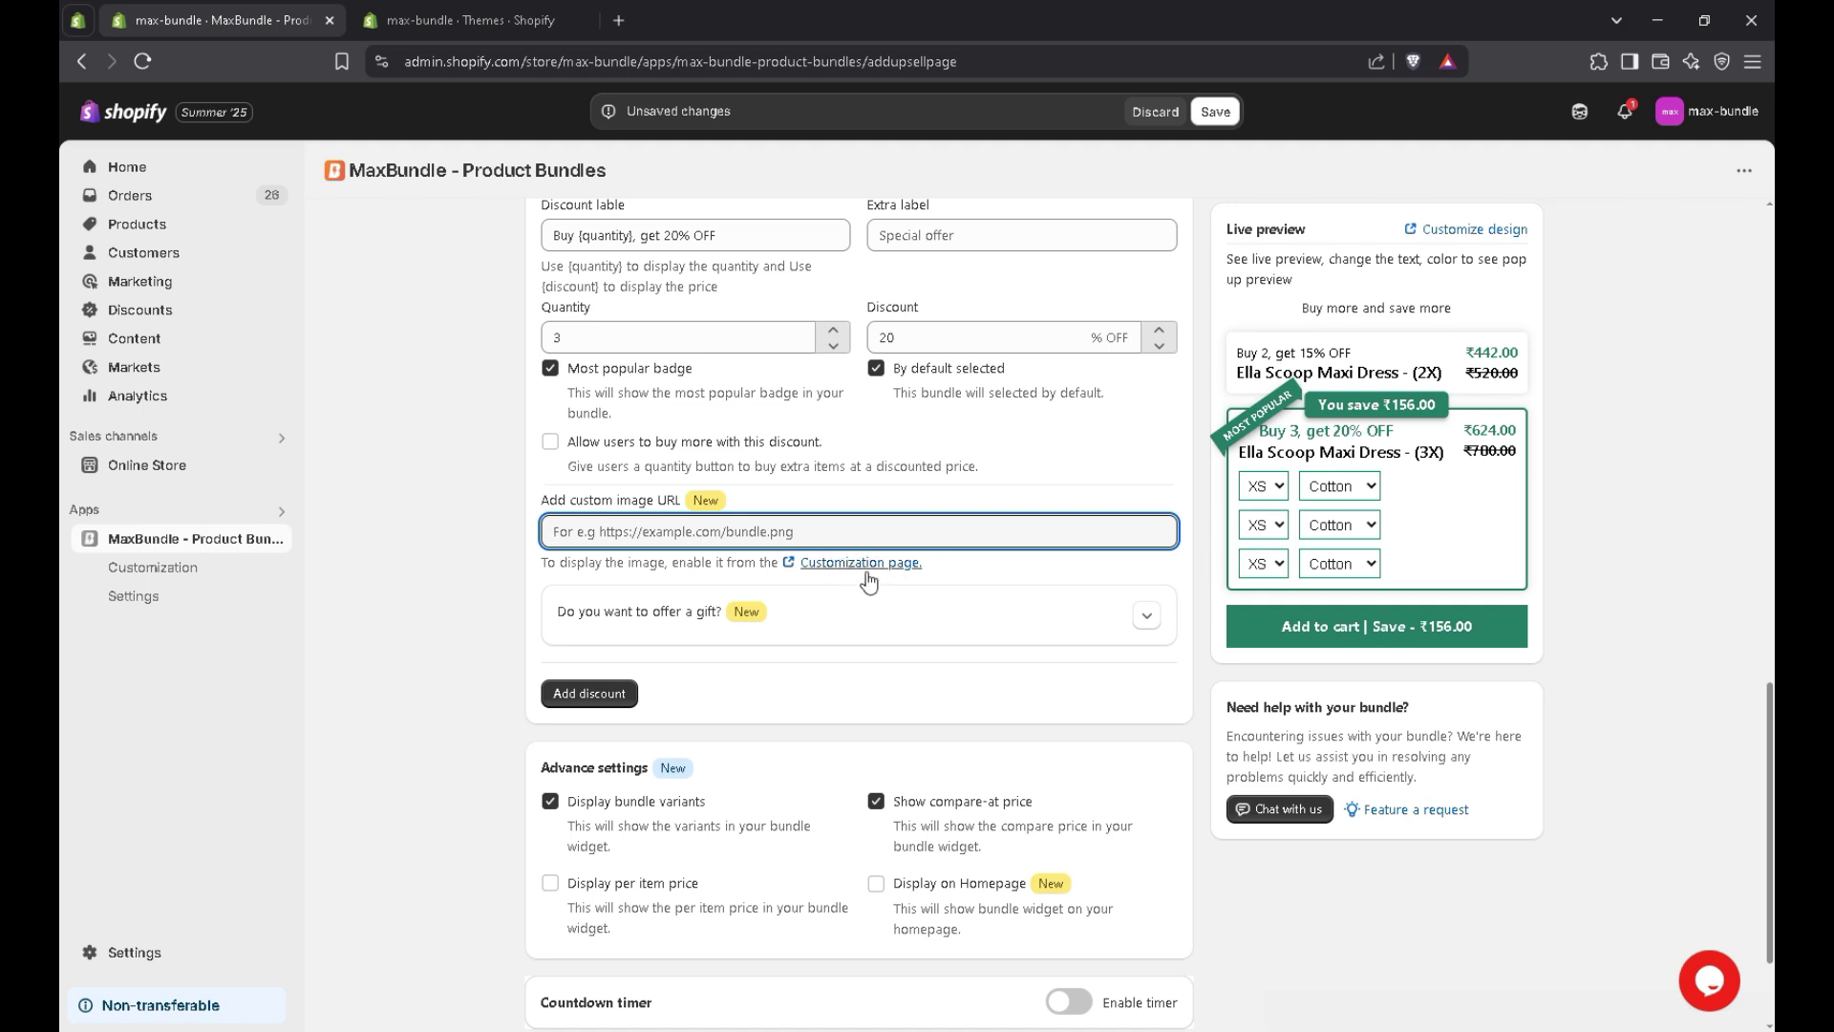
scroll(908, 602, "up", 1)
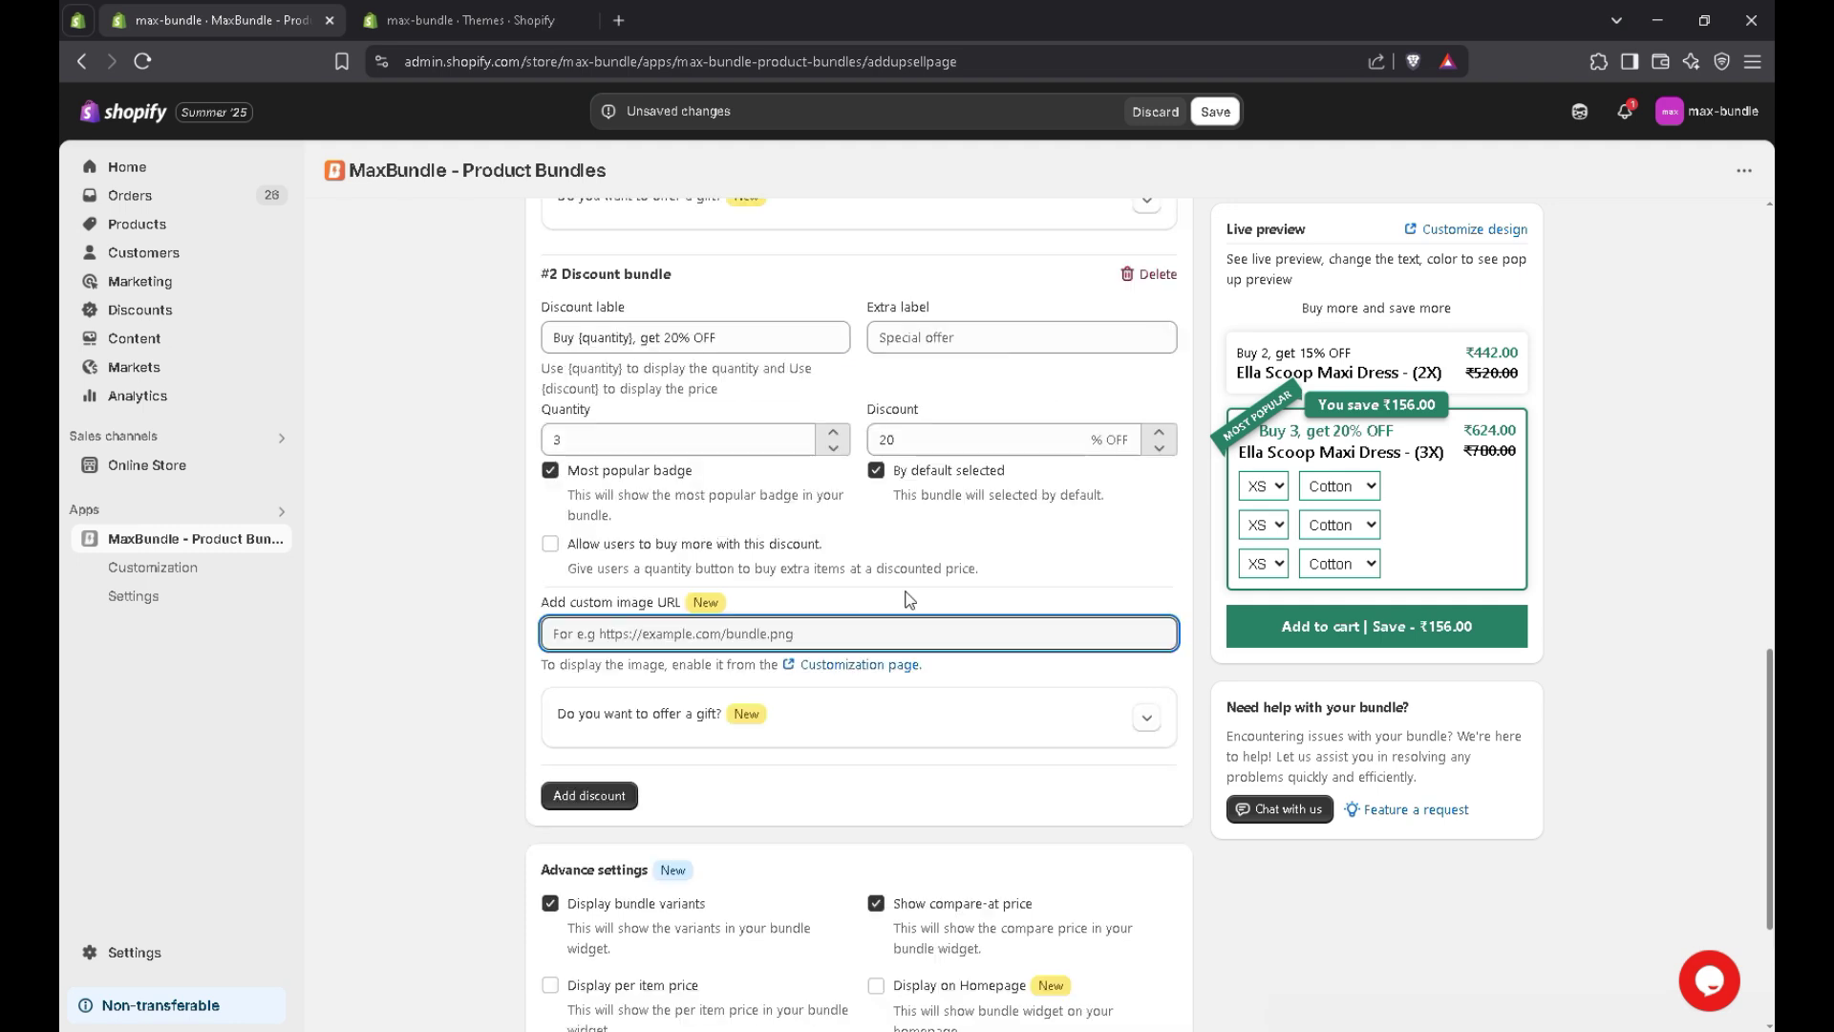
left_click(1146, 718)
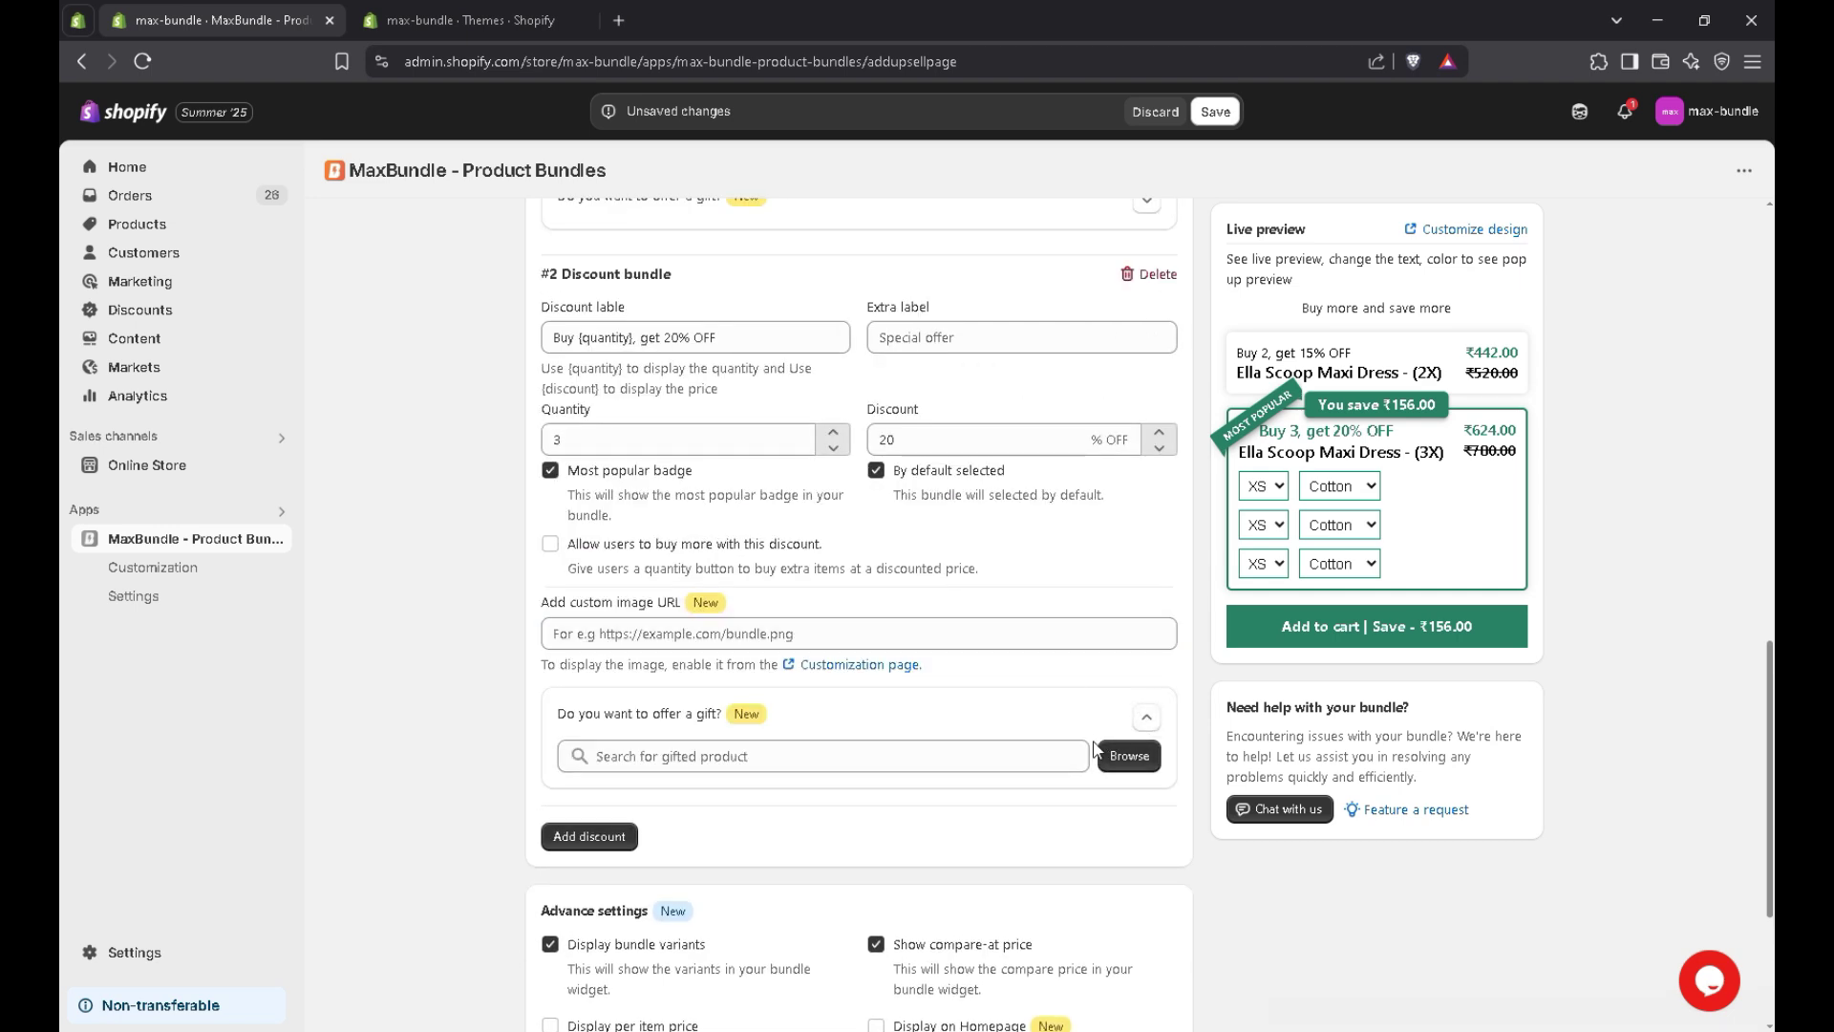
left_click(1147, 718)
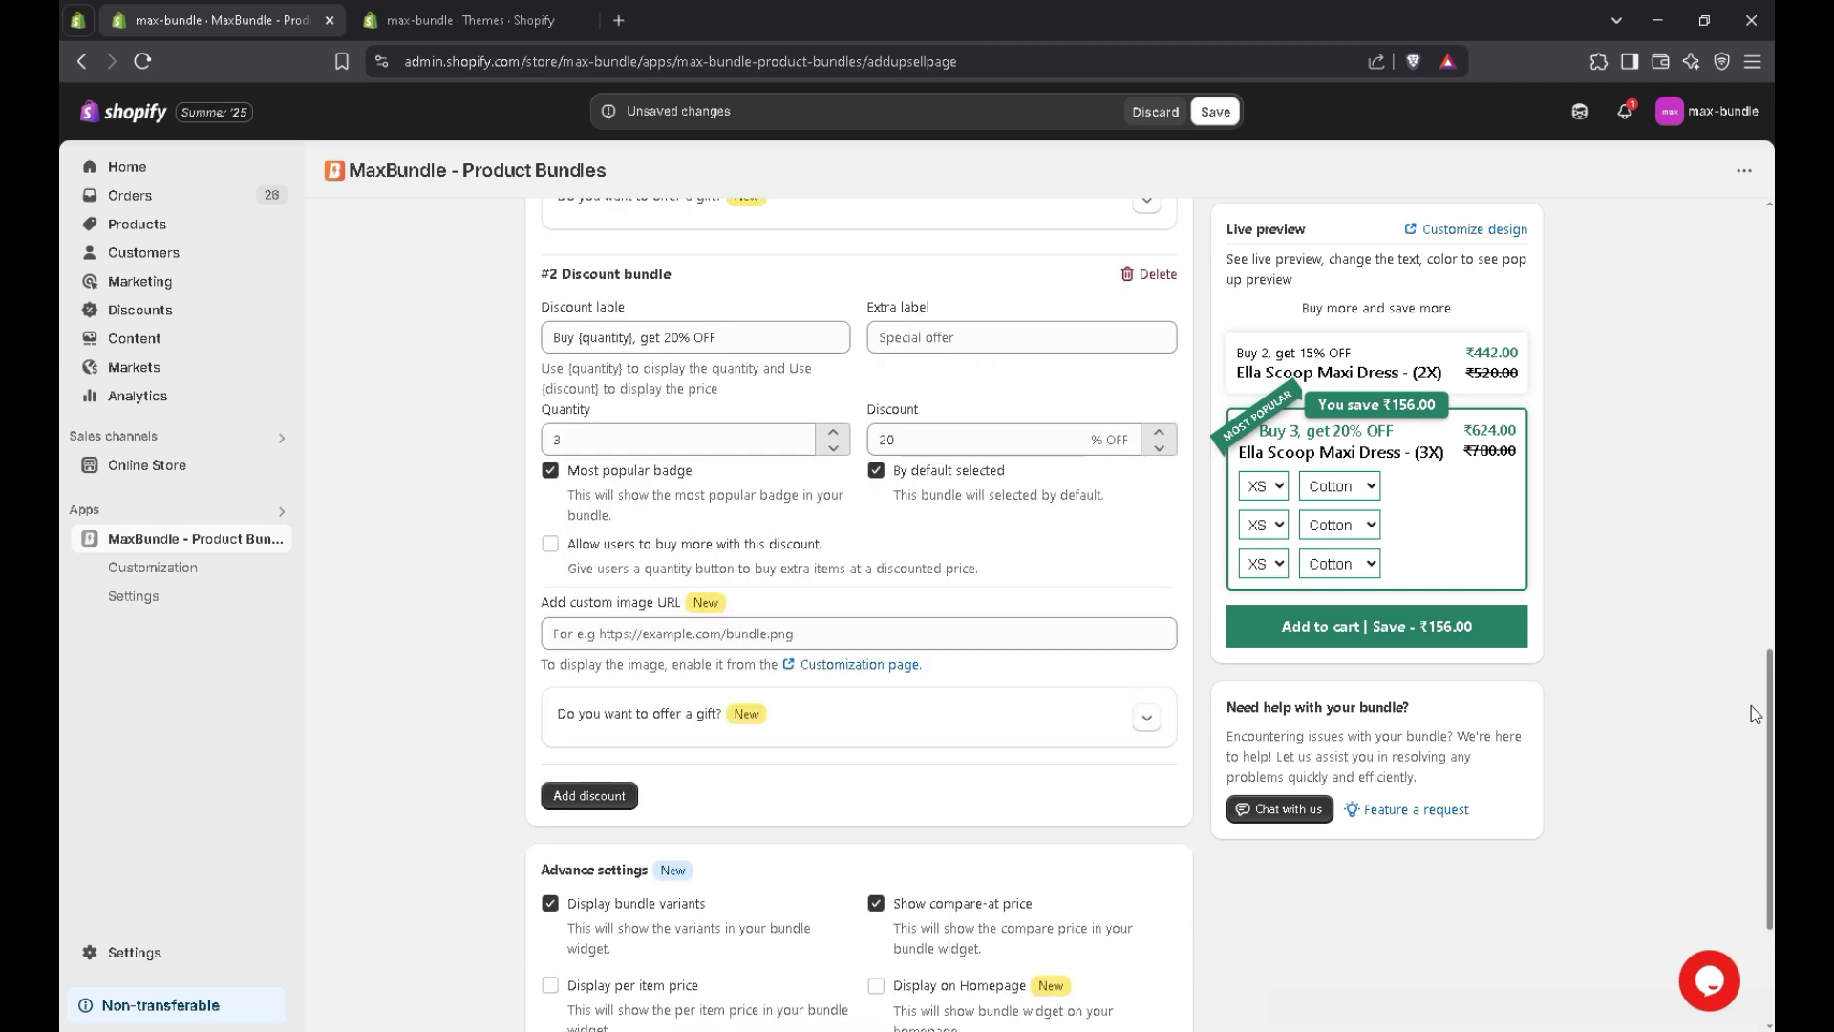
left_click_drag(1764, 714, 1769, 801)
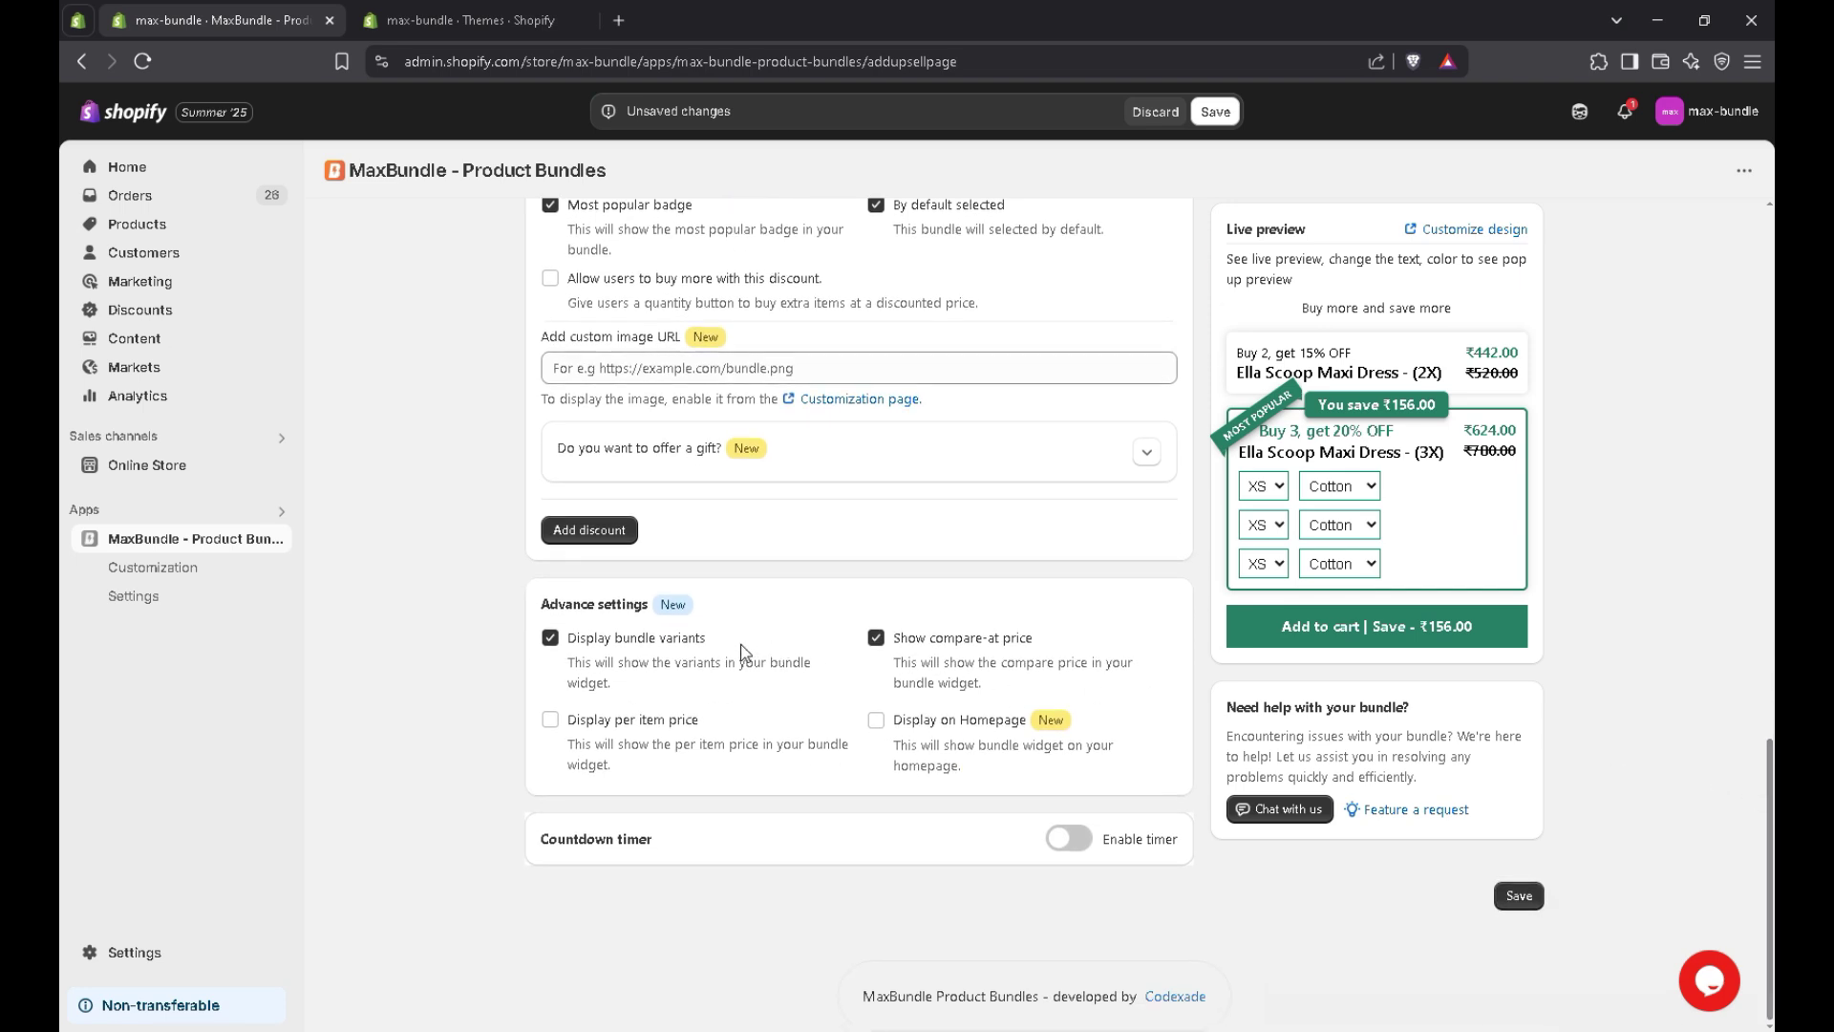
- Keep variant selectors shown and homepage display off, then save the bundle
left_click(558, 645)
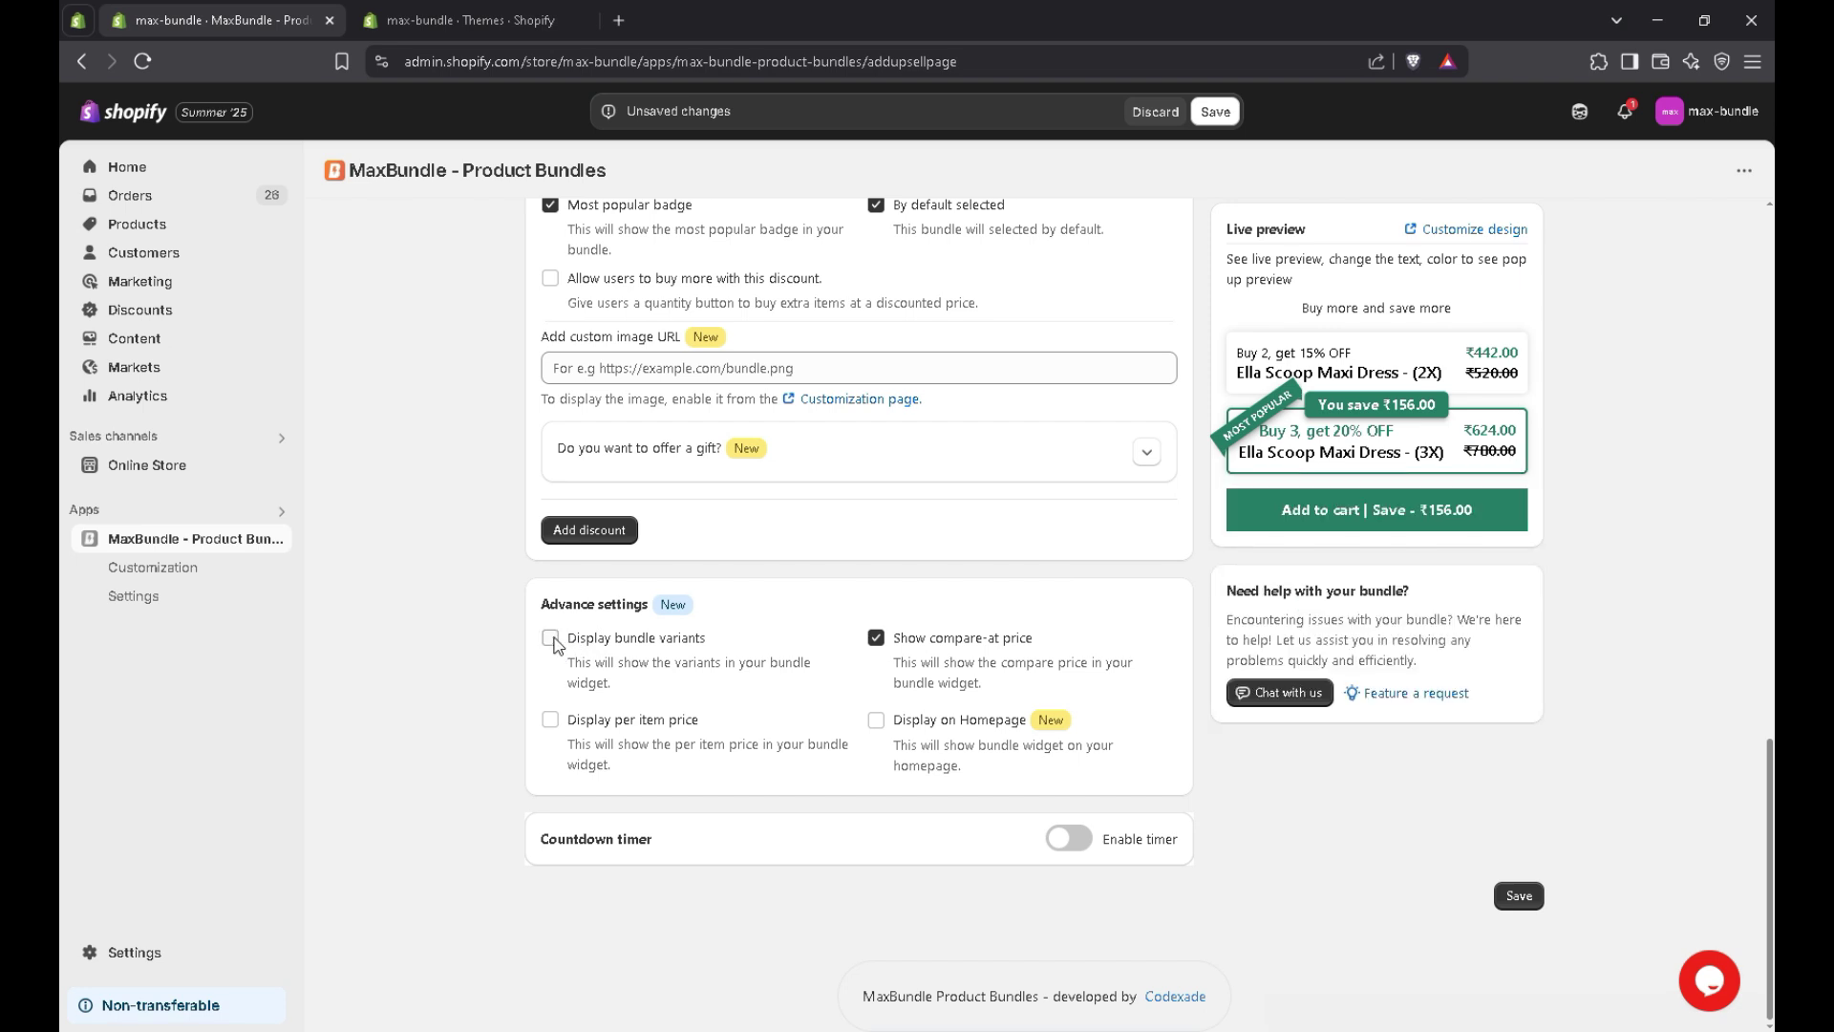
left_click(552, 640)
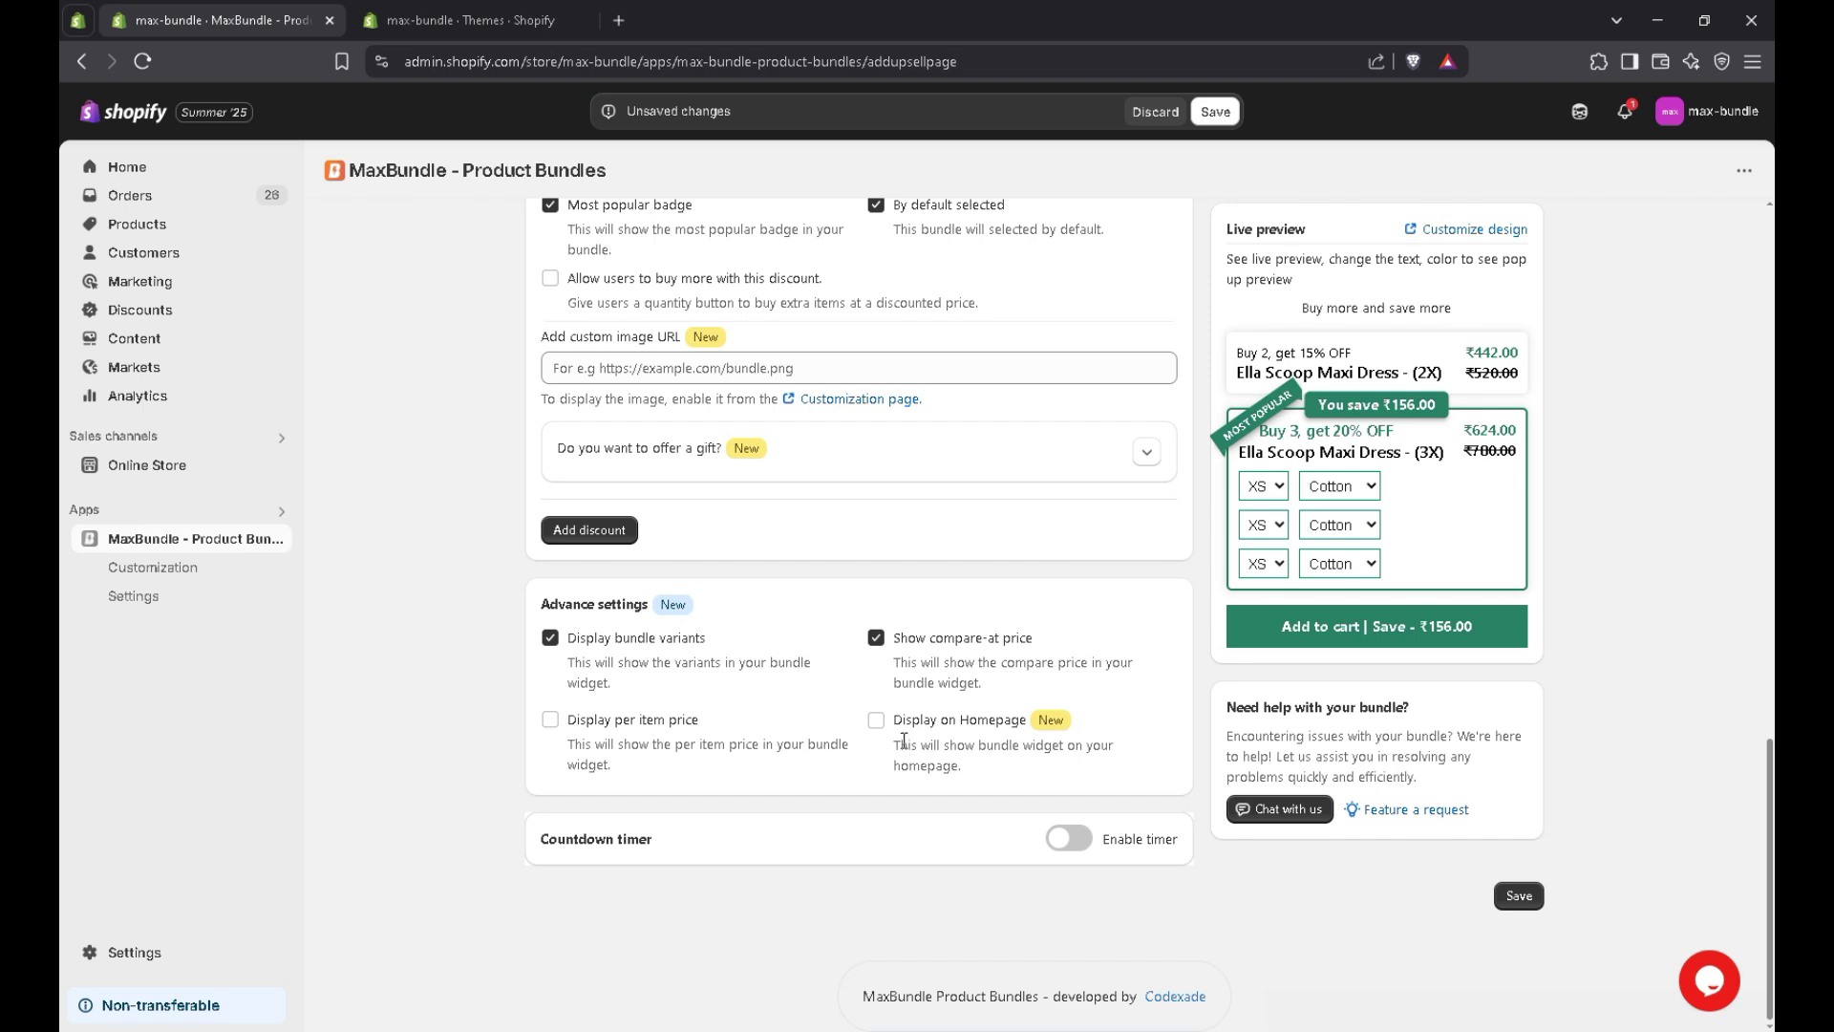
left_click(875, 721)
left_click(876, 720)
left_click(1517, 896)
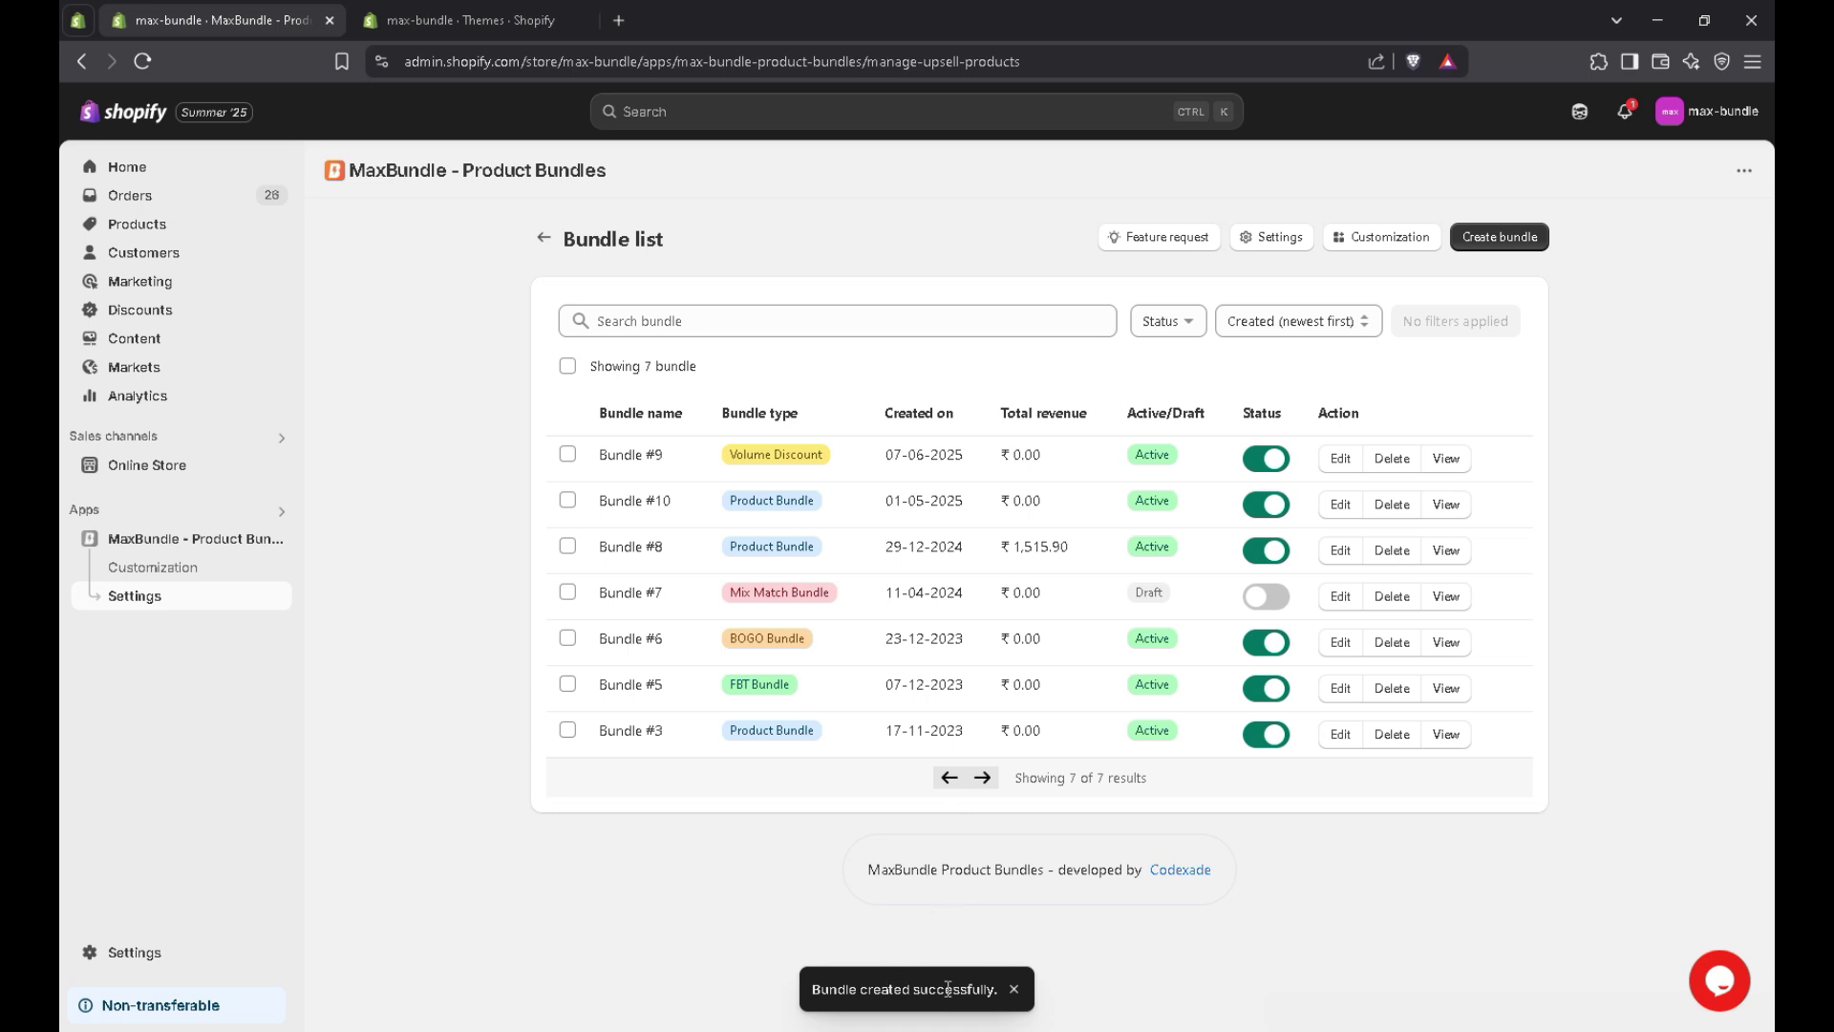
- View Bundle #9 on the live storefront from the bundle list
left_click(1447, 460)
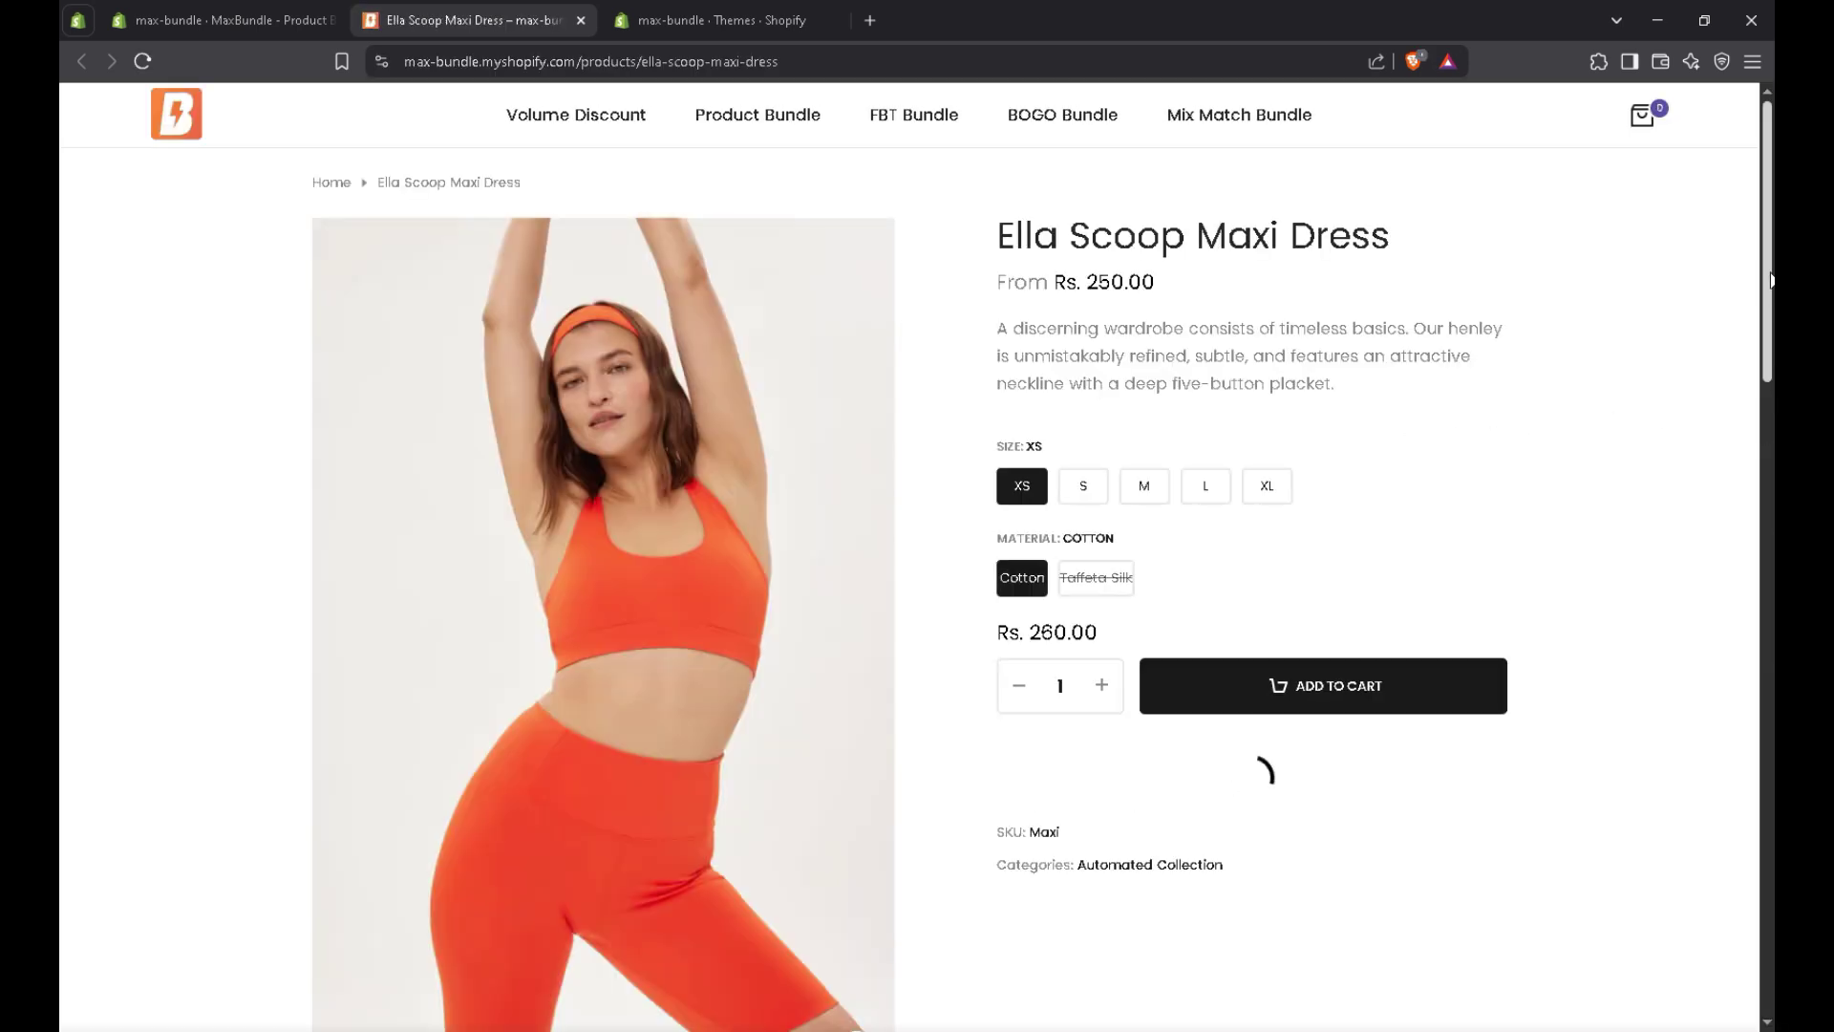
- Set the first item's size to S and third item's material to Taffeta Silk, then return to admin
scroll(1769, 372, "down", 3)
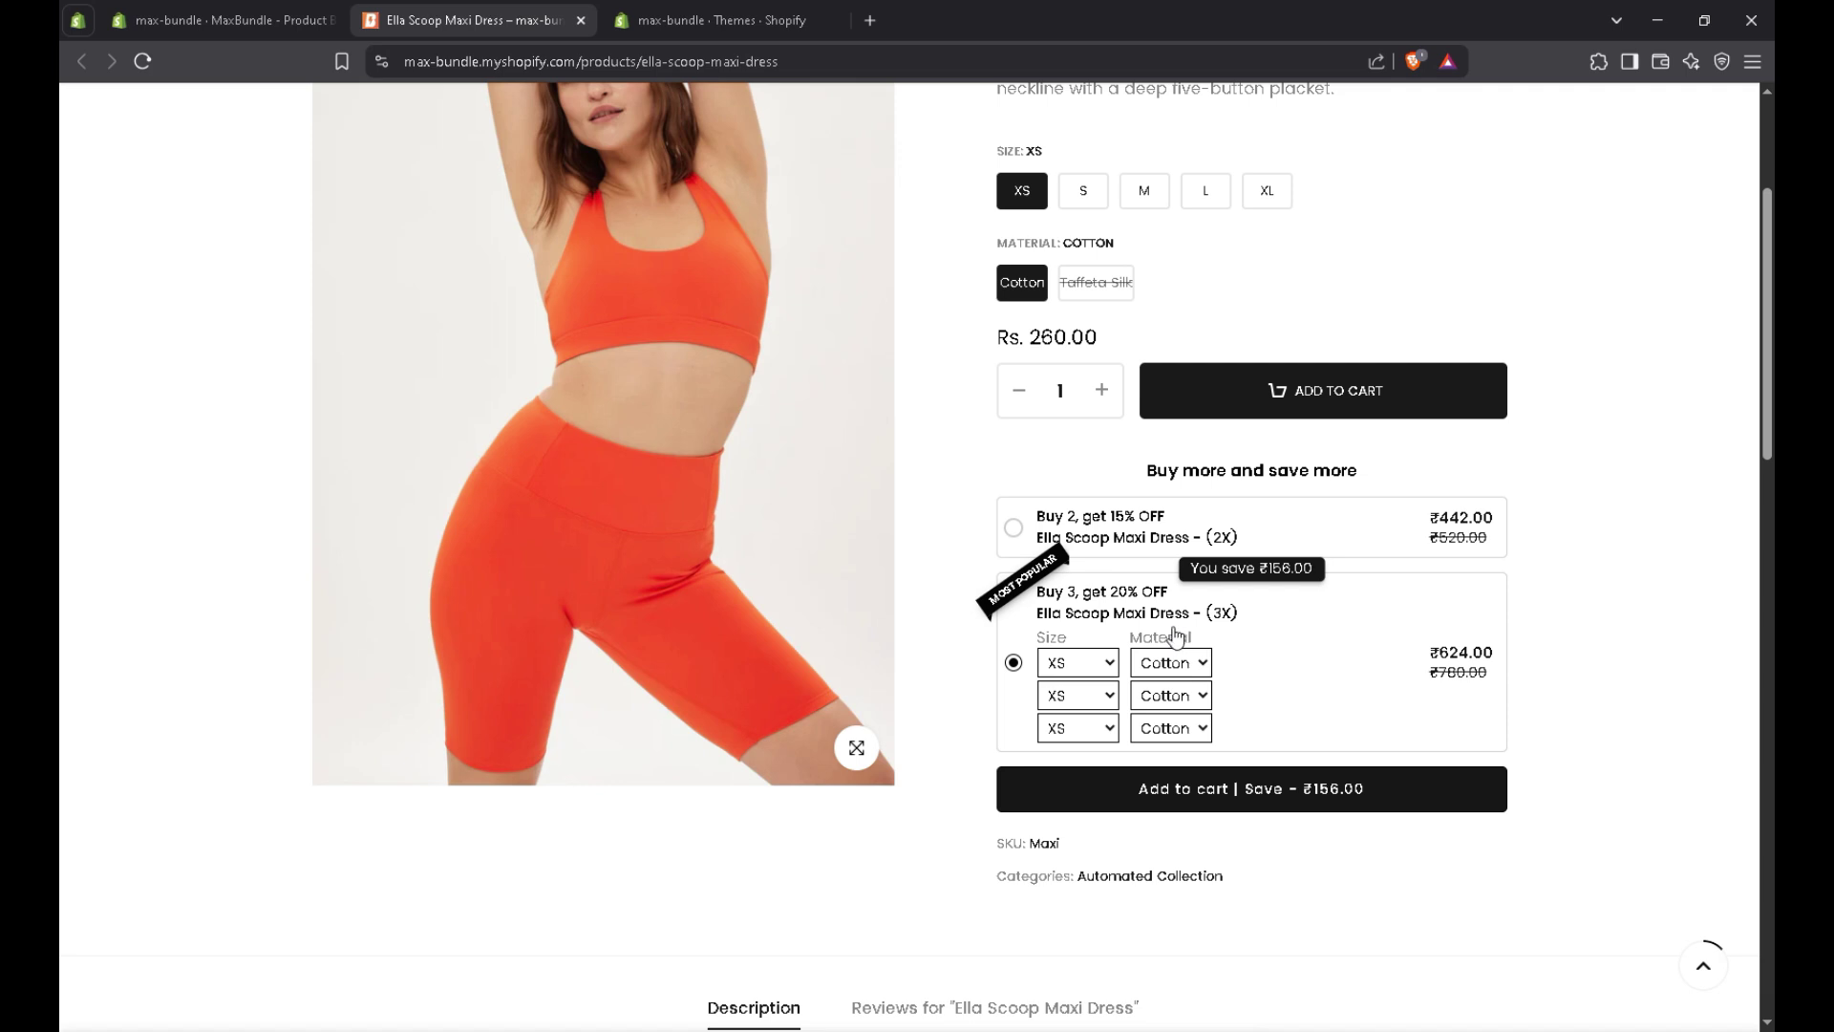
left_click(1075, 665)
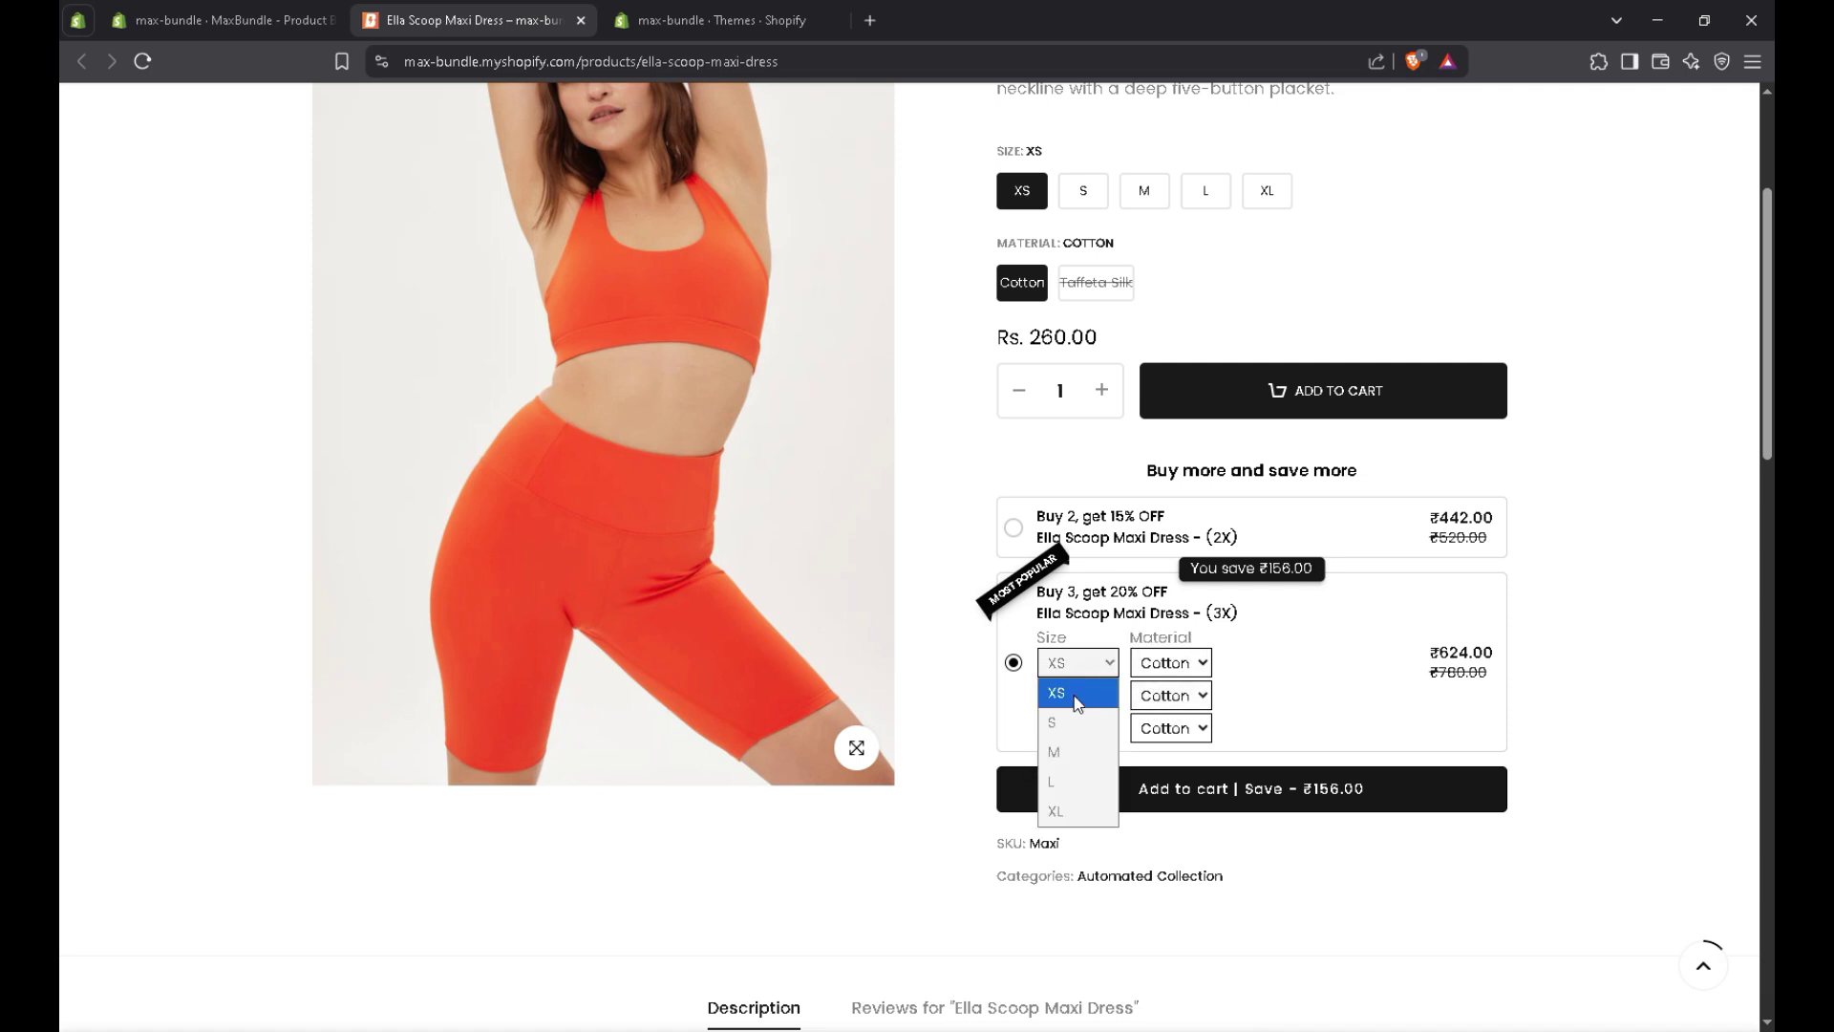
left_click(1068, 722)
left_click(1182, 731)
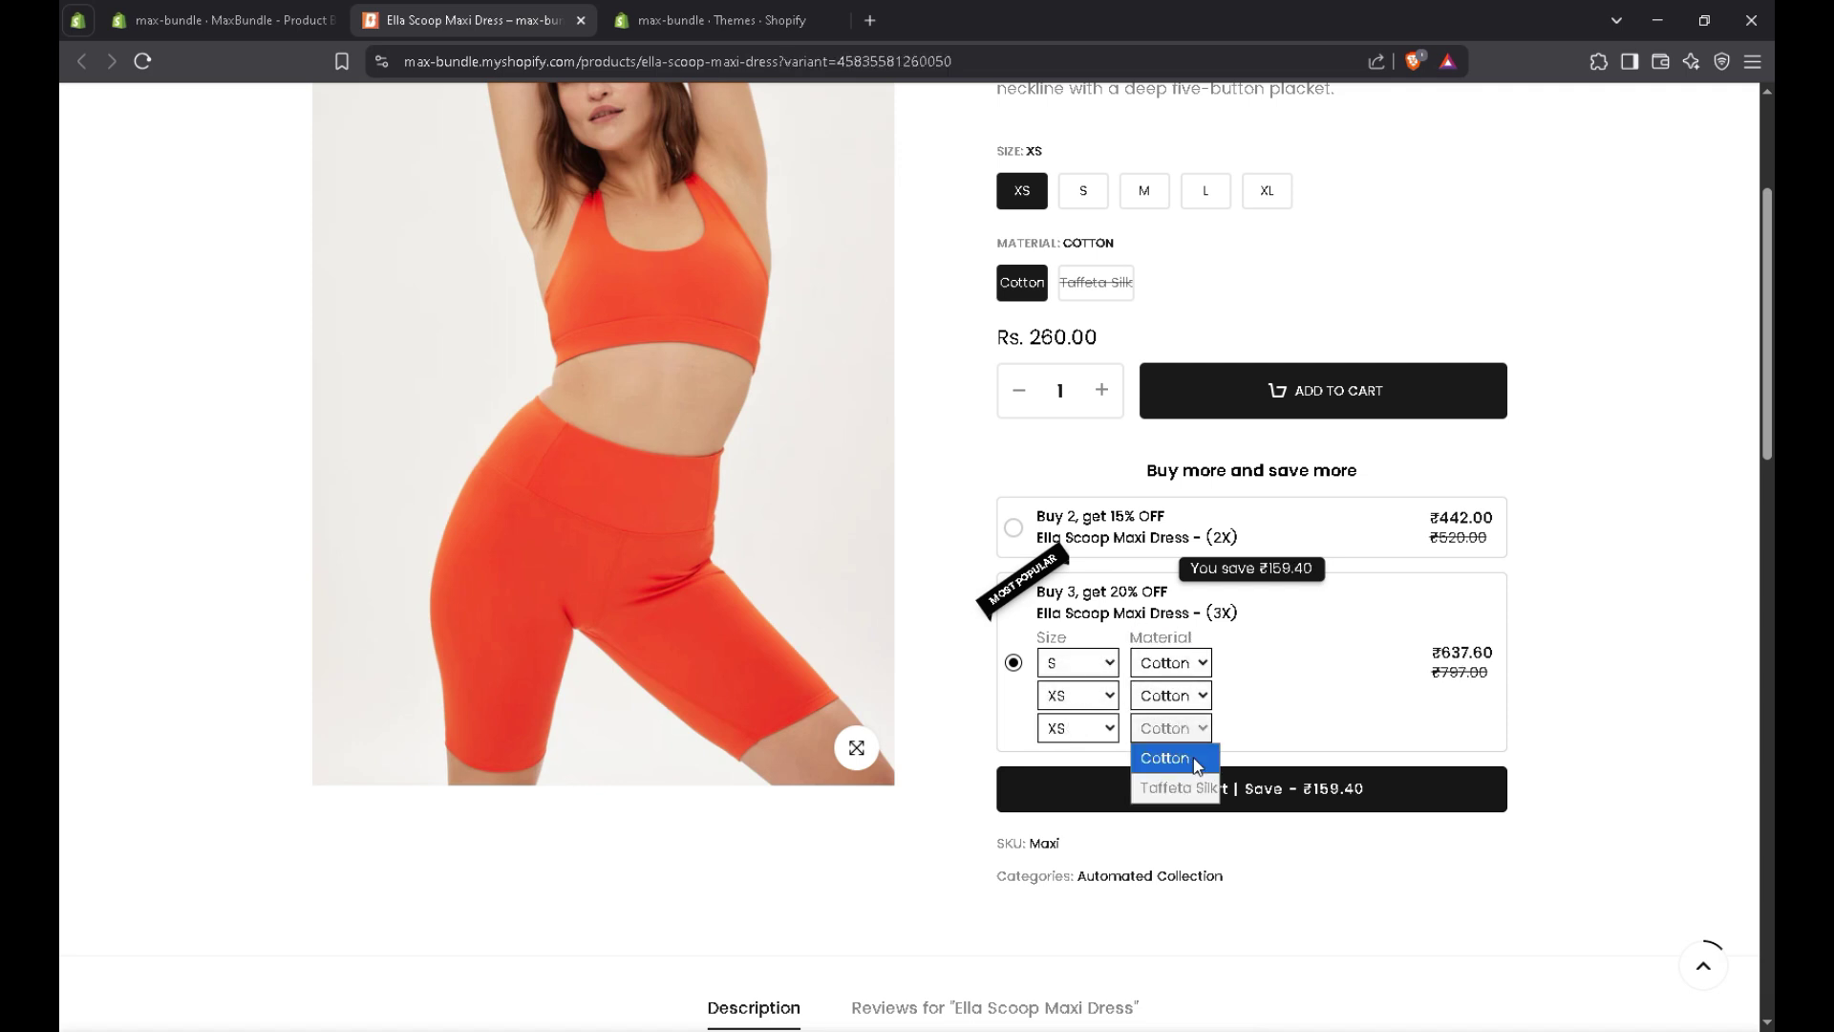
left_click(1182, 789)
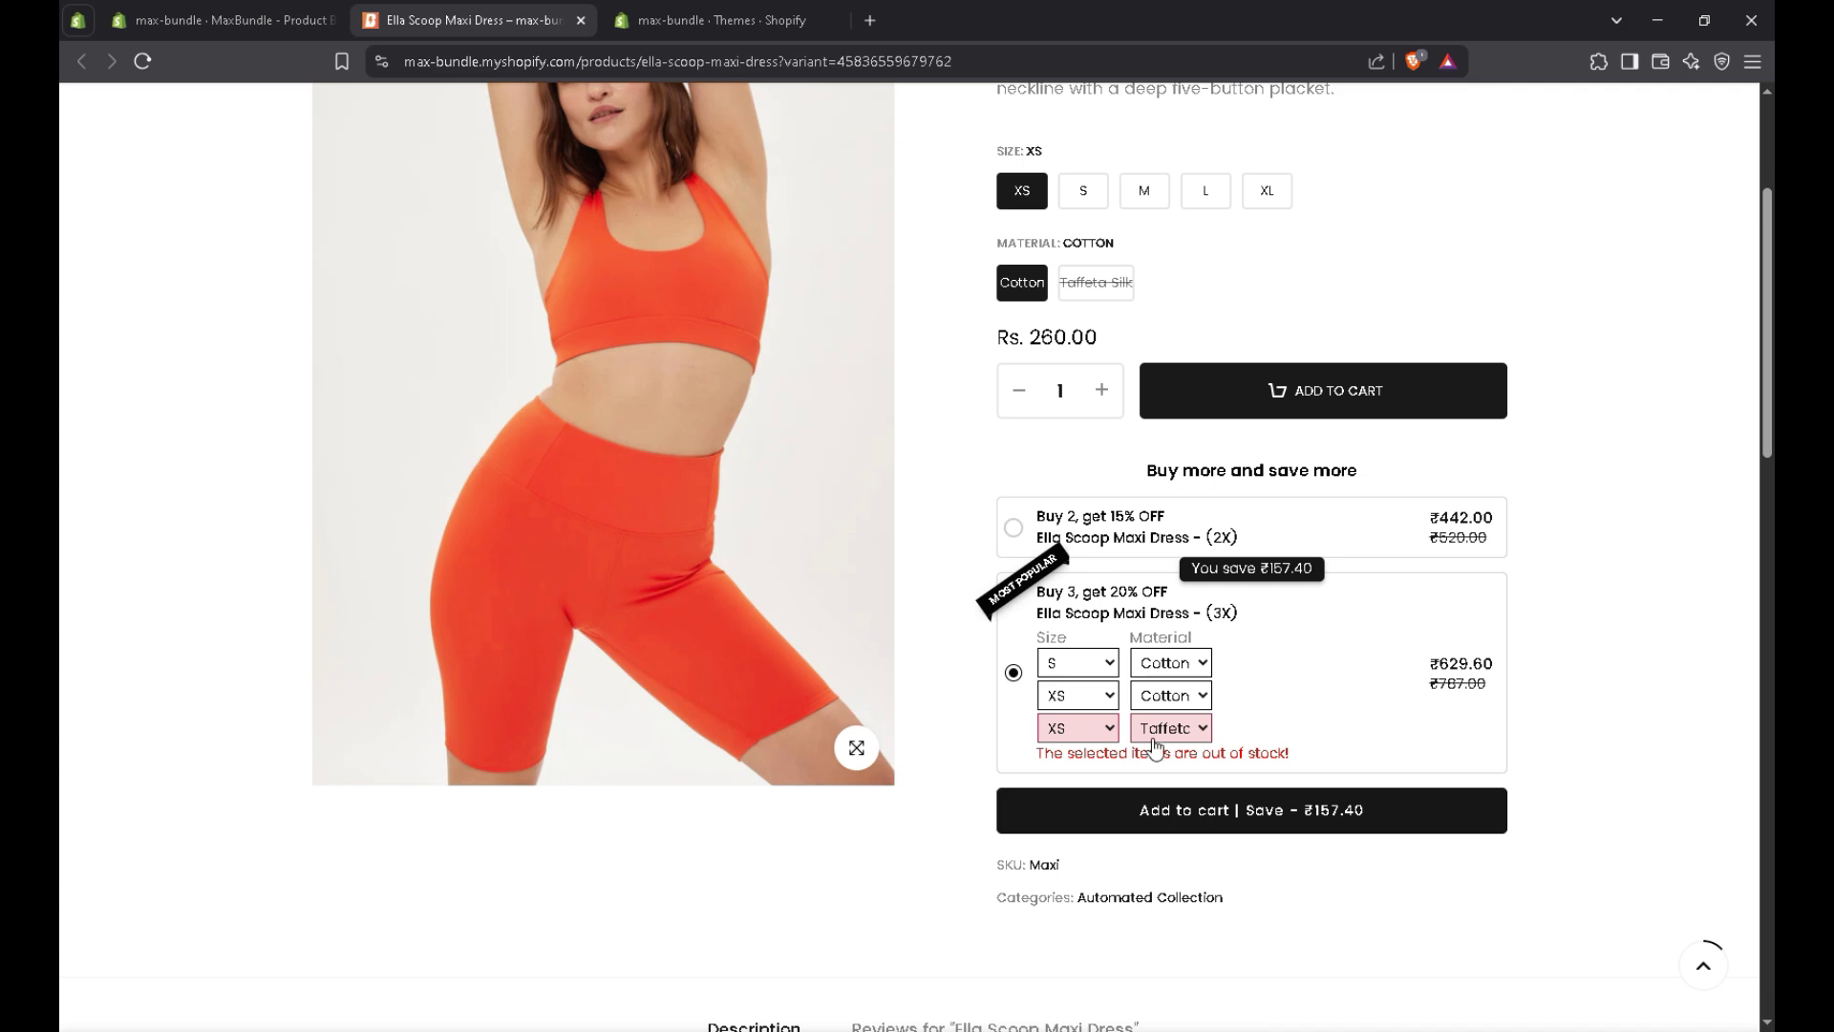
left_click(287, 20)
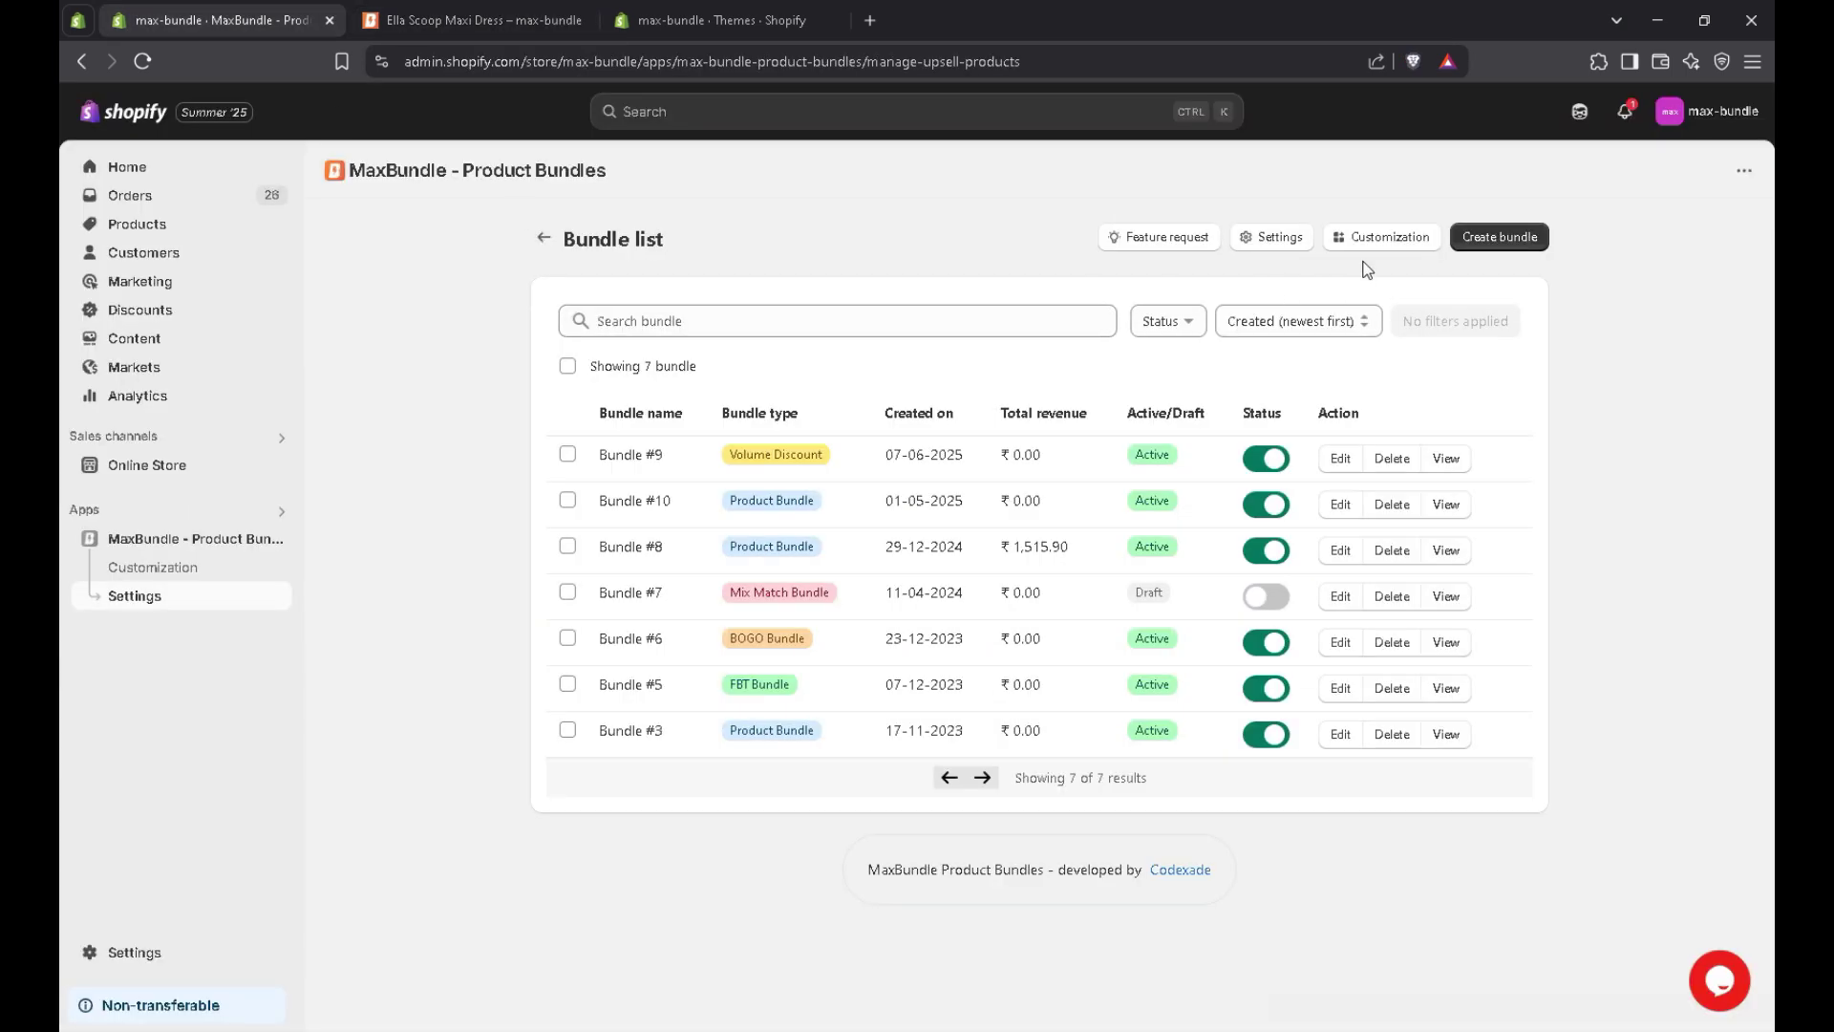
- Apply the Light Red preset on the Customization page
left_click(1385, 240)
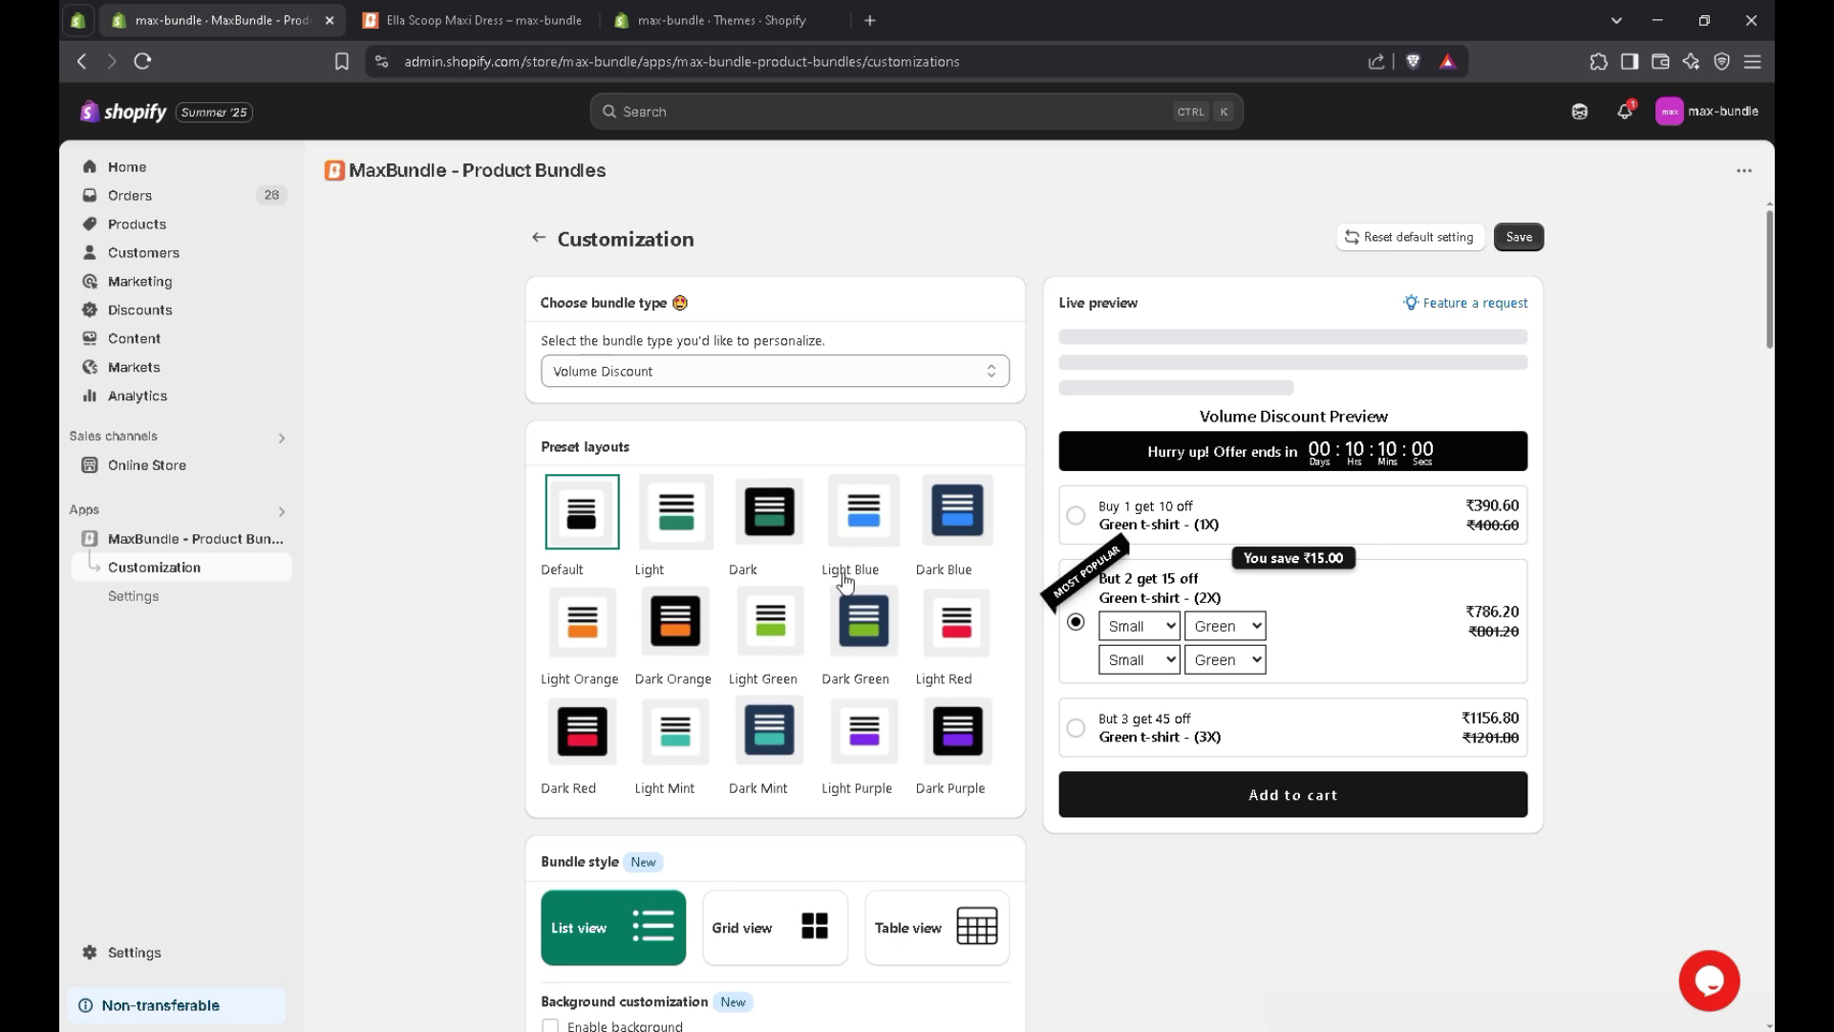
left_click(928, 593)
left_click(865, 527)
left_click(923, 601)
scroll(887, 638, "down", 3)
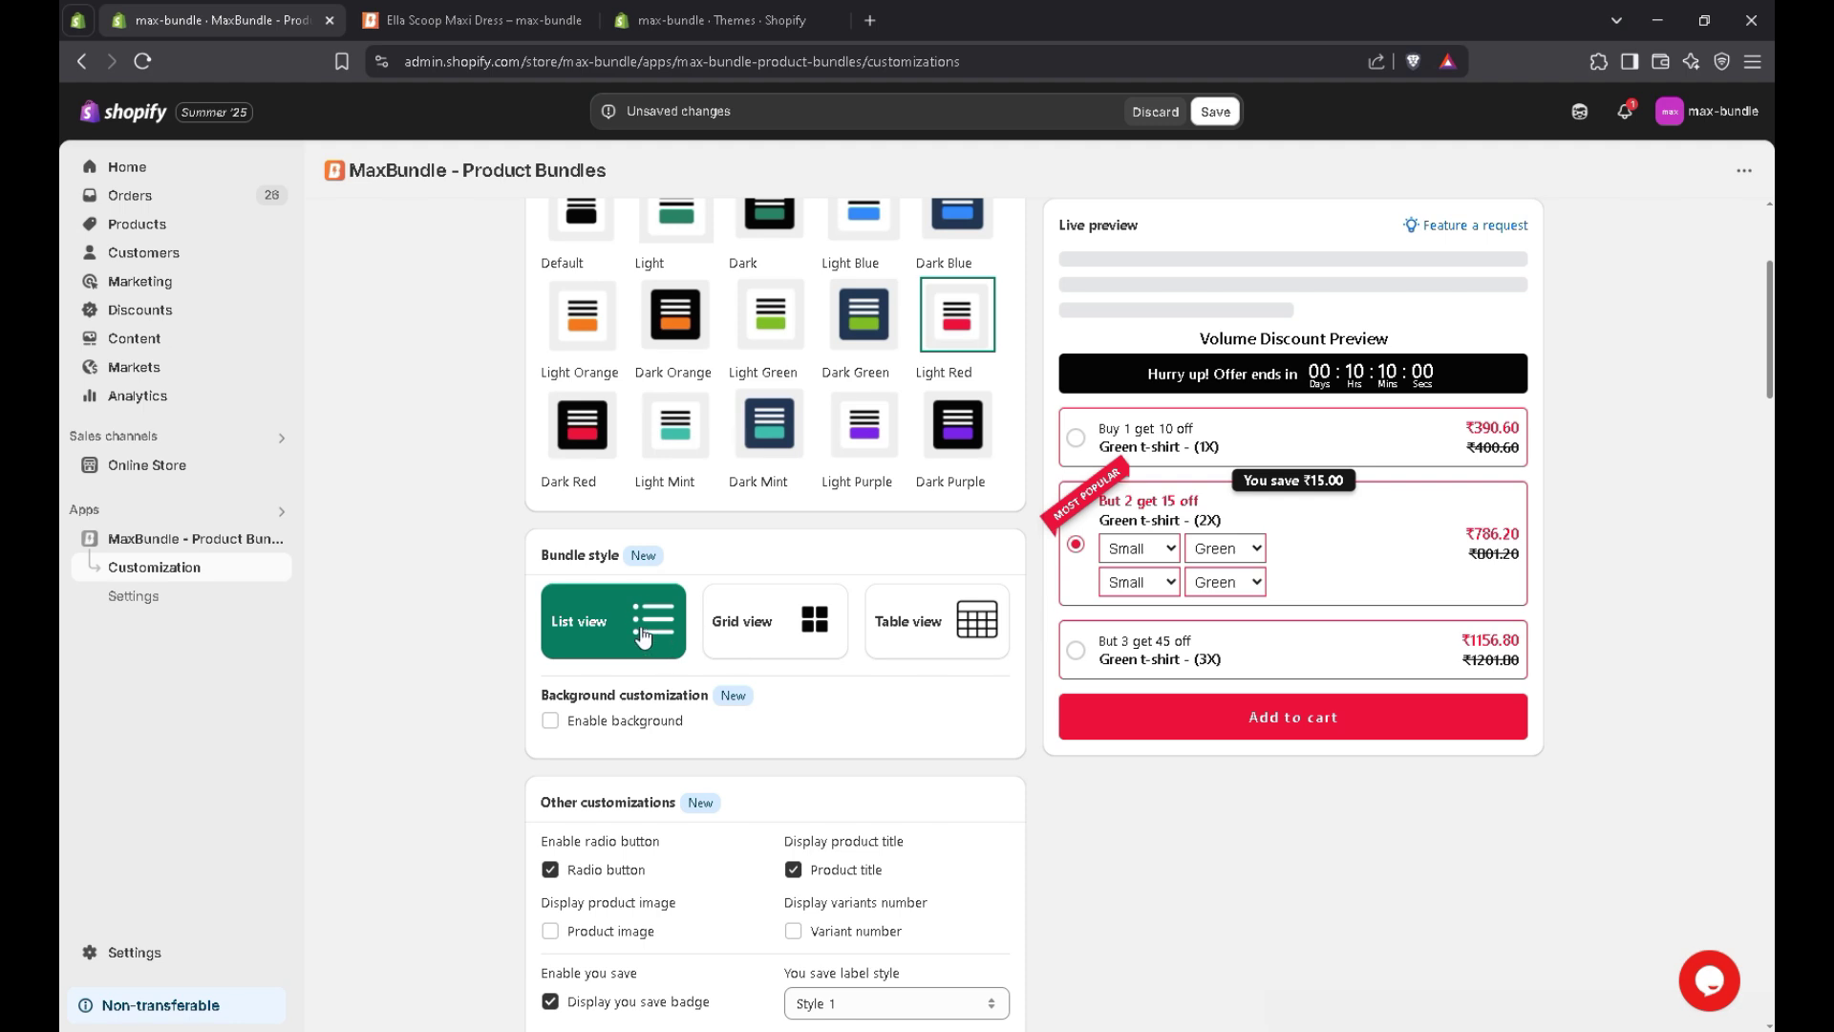
- Keep the bundle layout in List view after comparing Grid and Table views
left_click(774, 630)
left_click(933, 639)
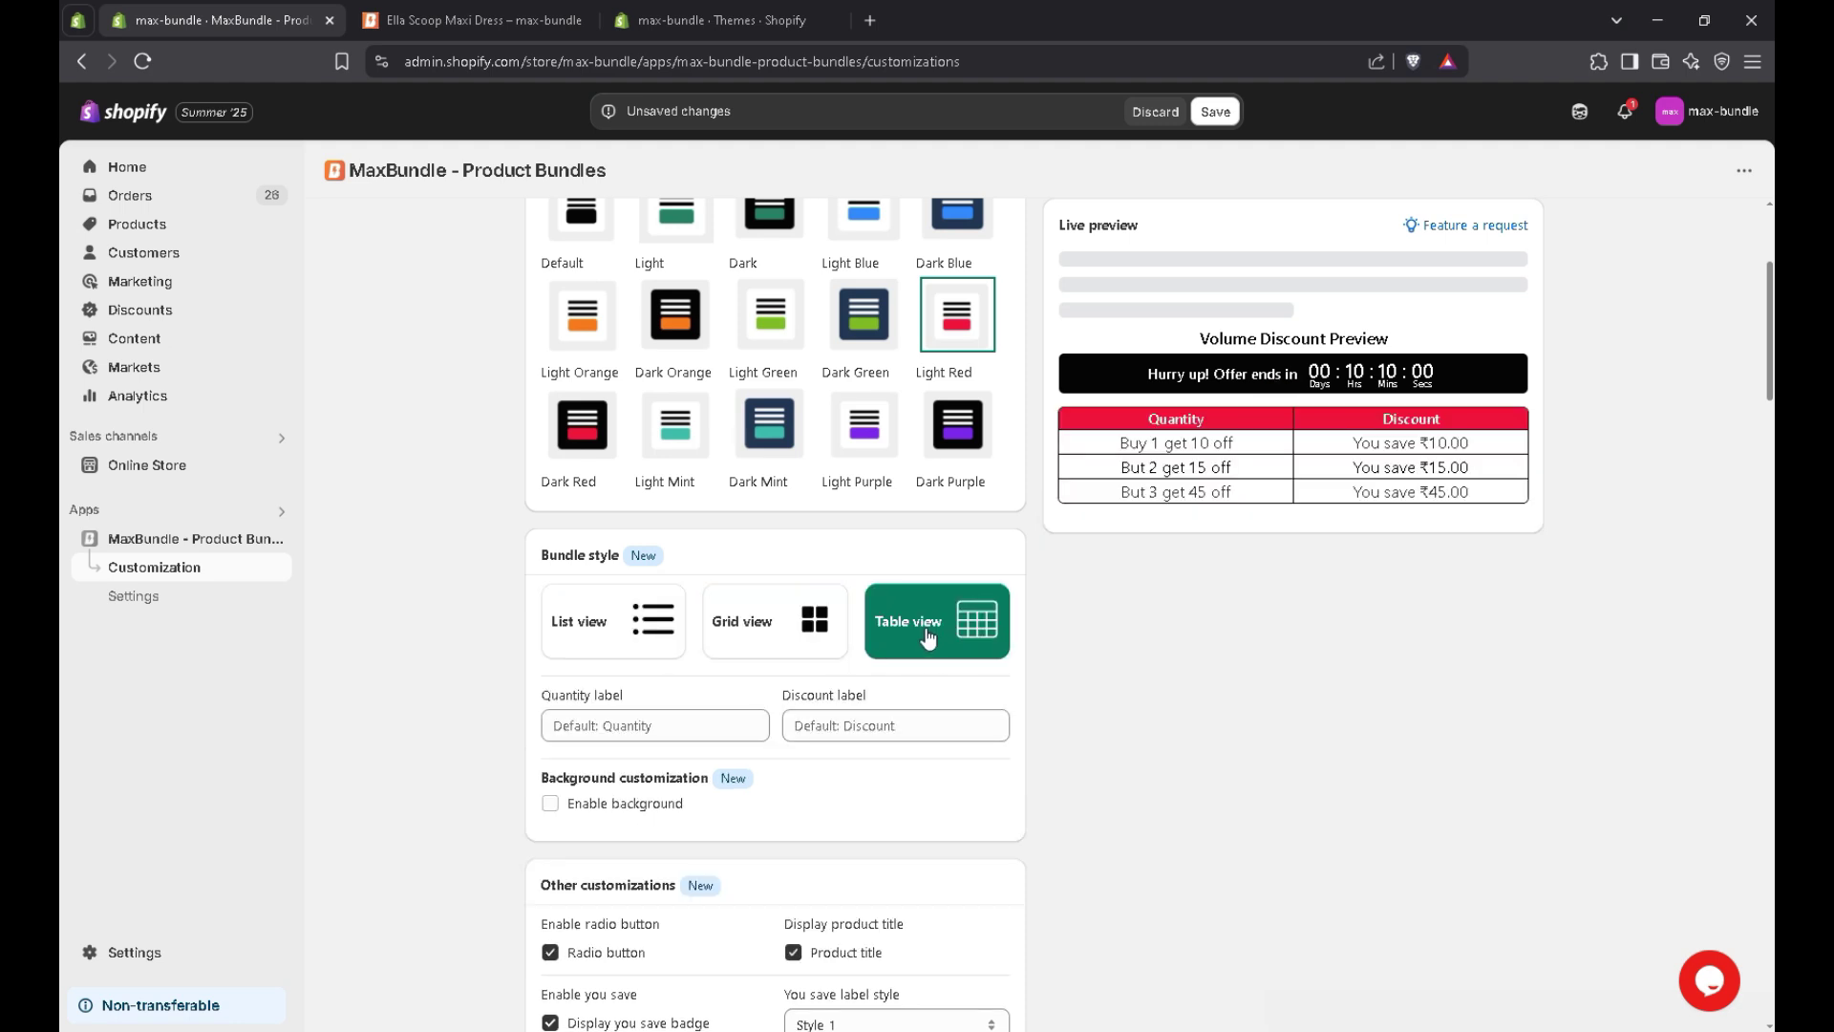
scroll(859, 640, "down", 1)
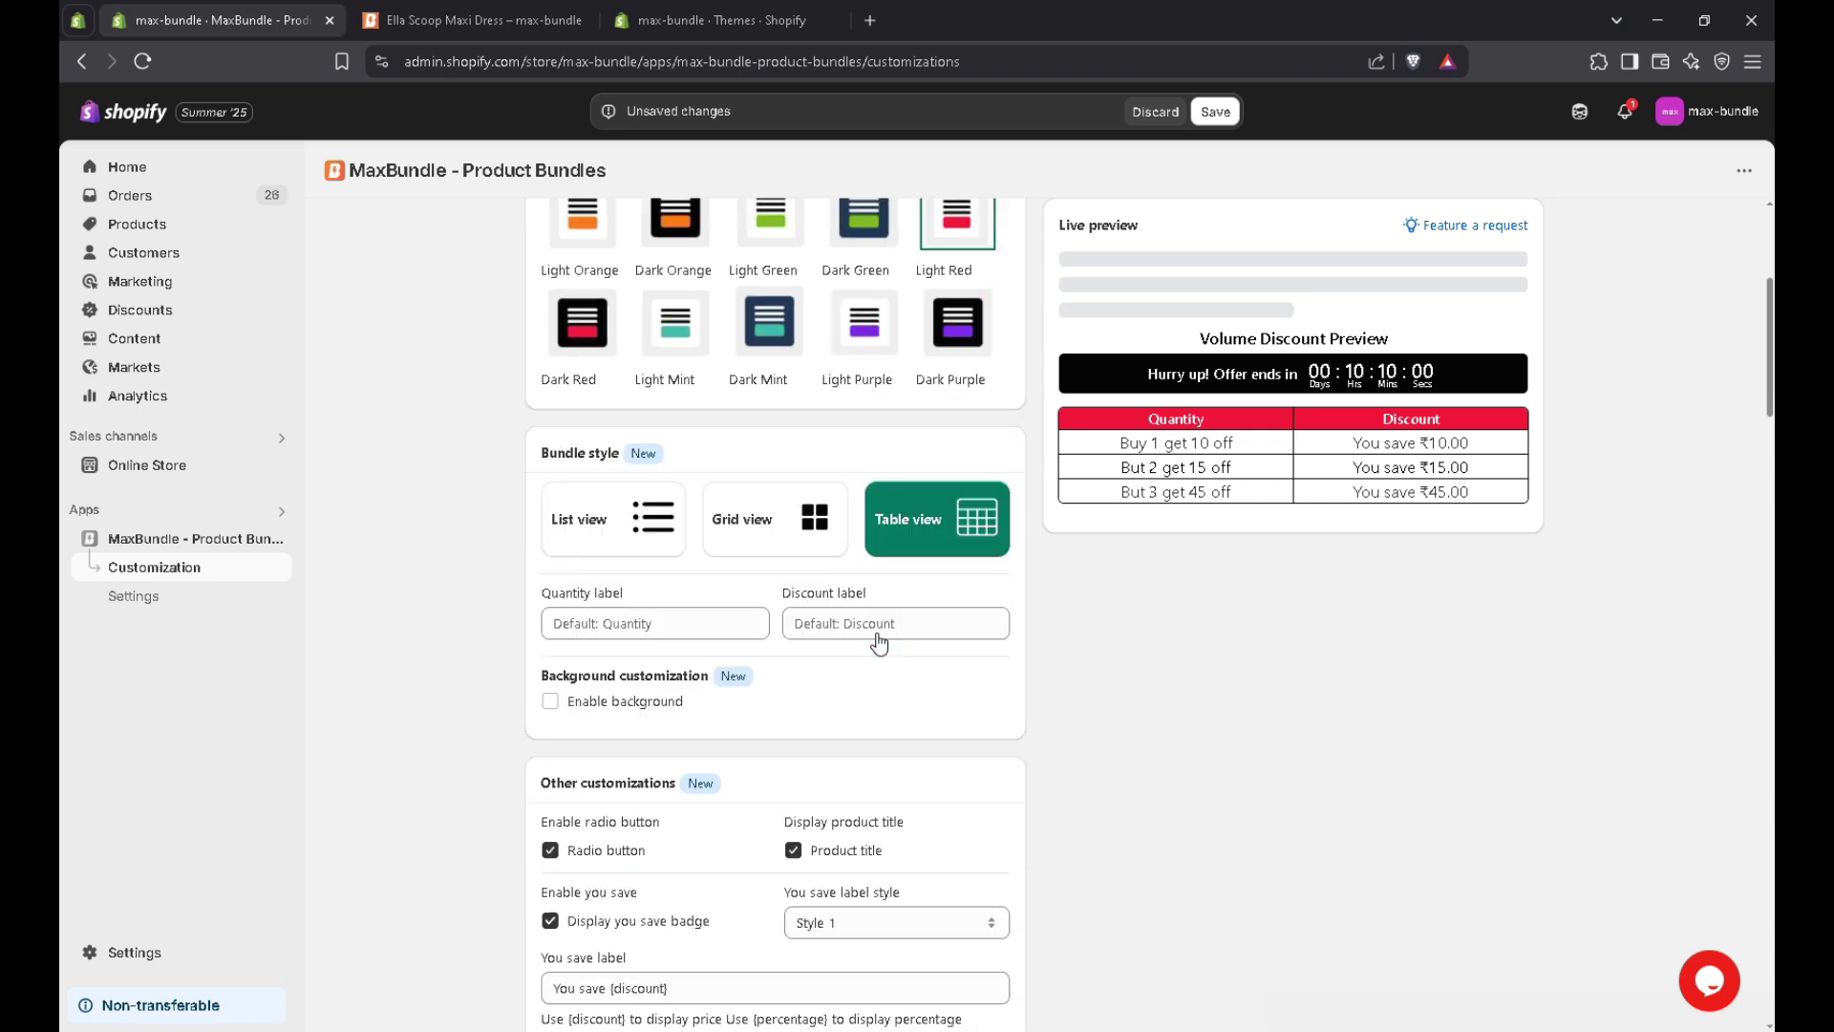
left_click(579, 545)
scroll(640, 589, "down", 1)
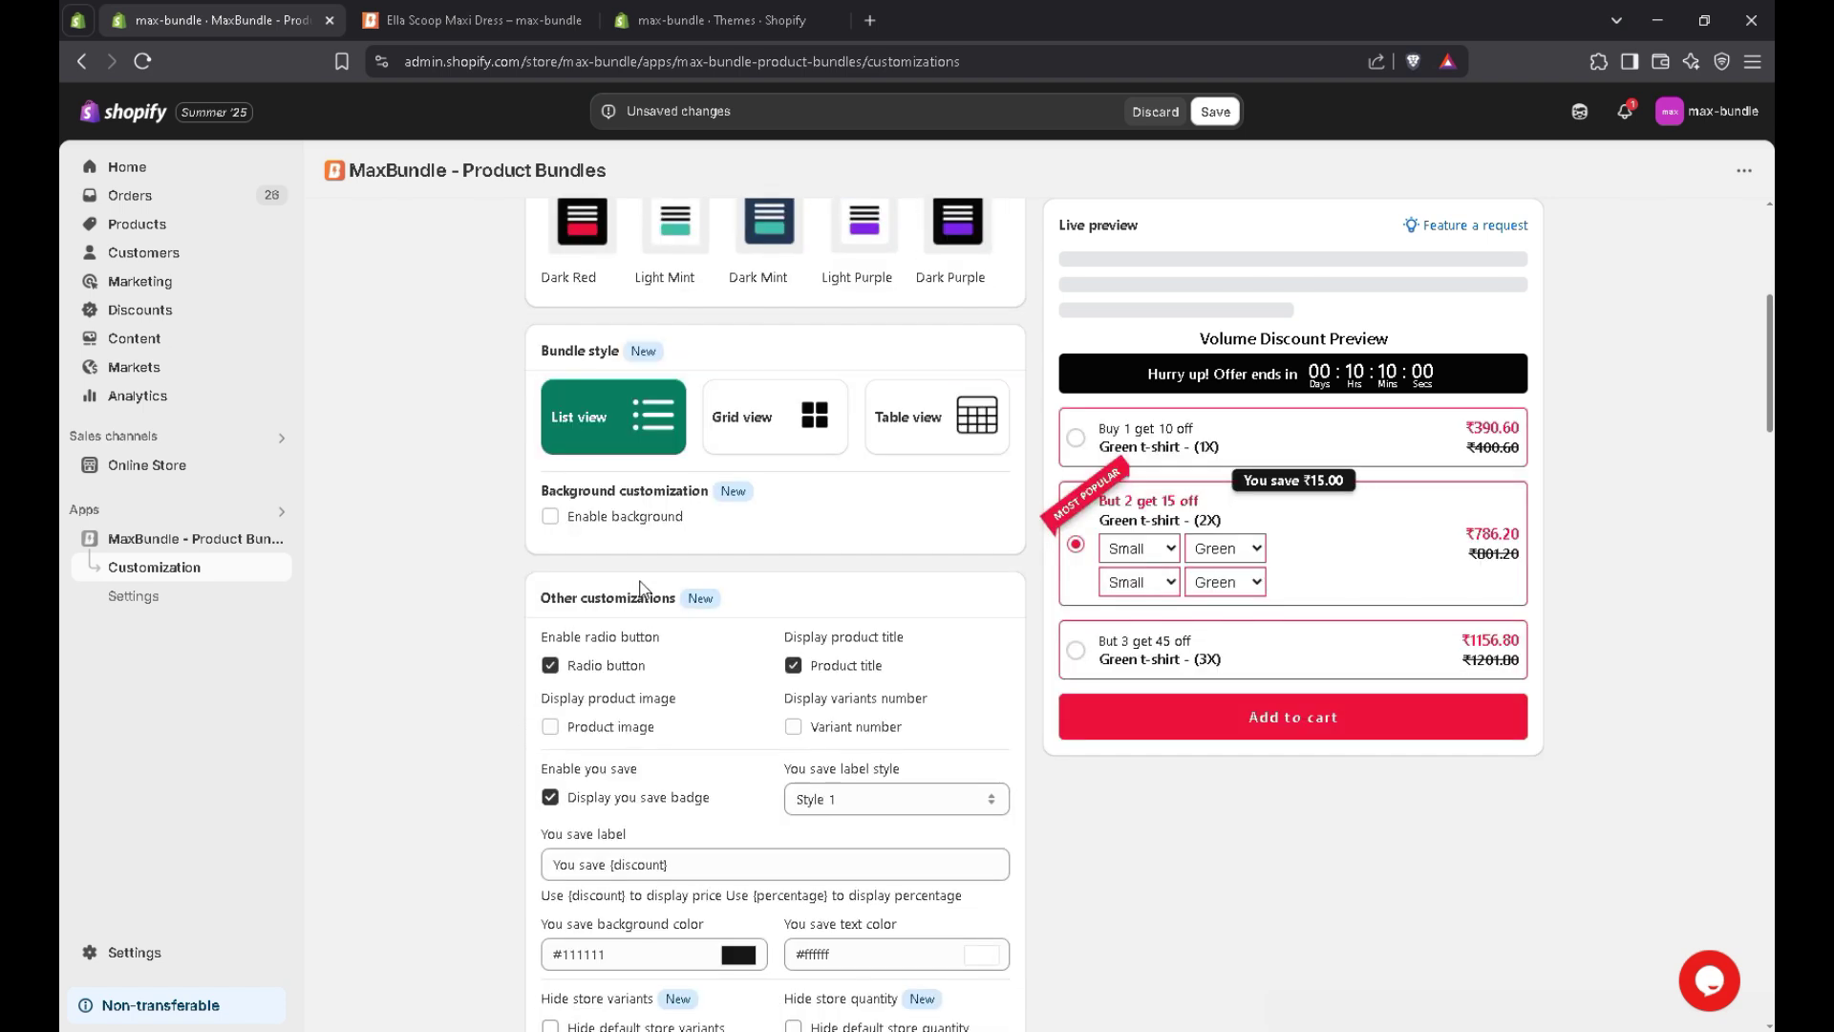
- Enable the widget background with colour #EF6767
left_click(551, 517)
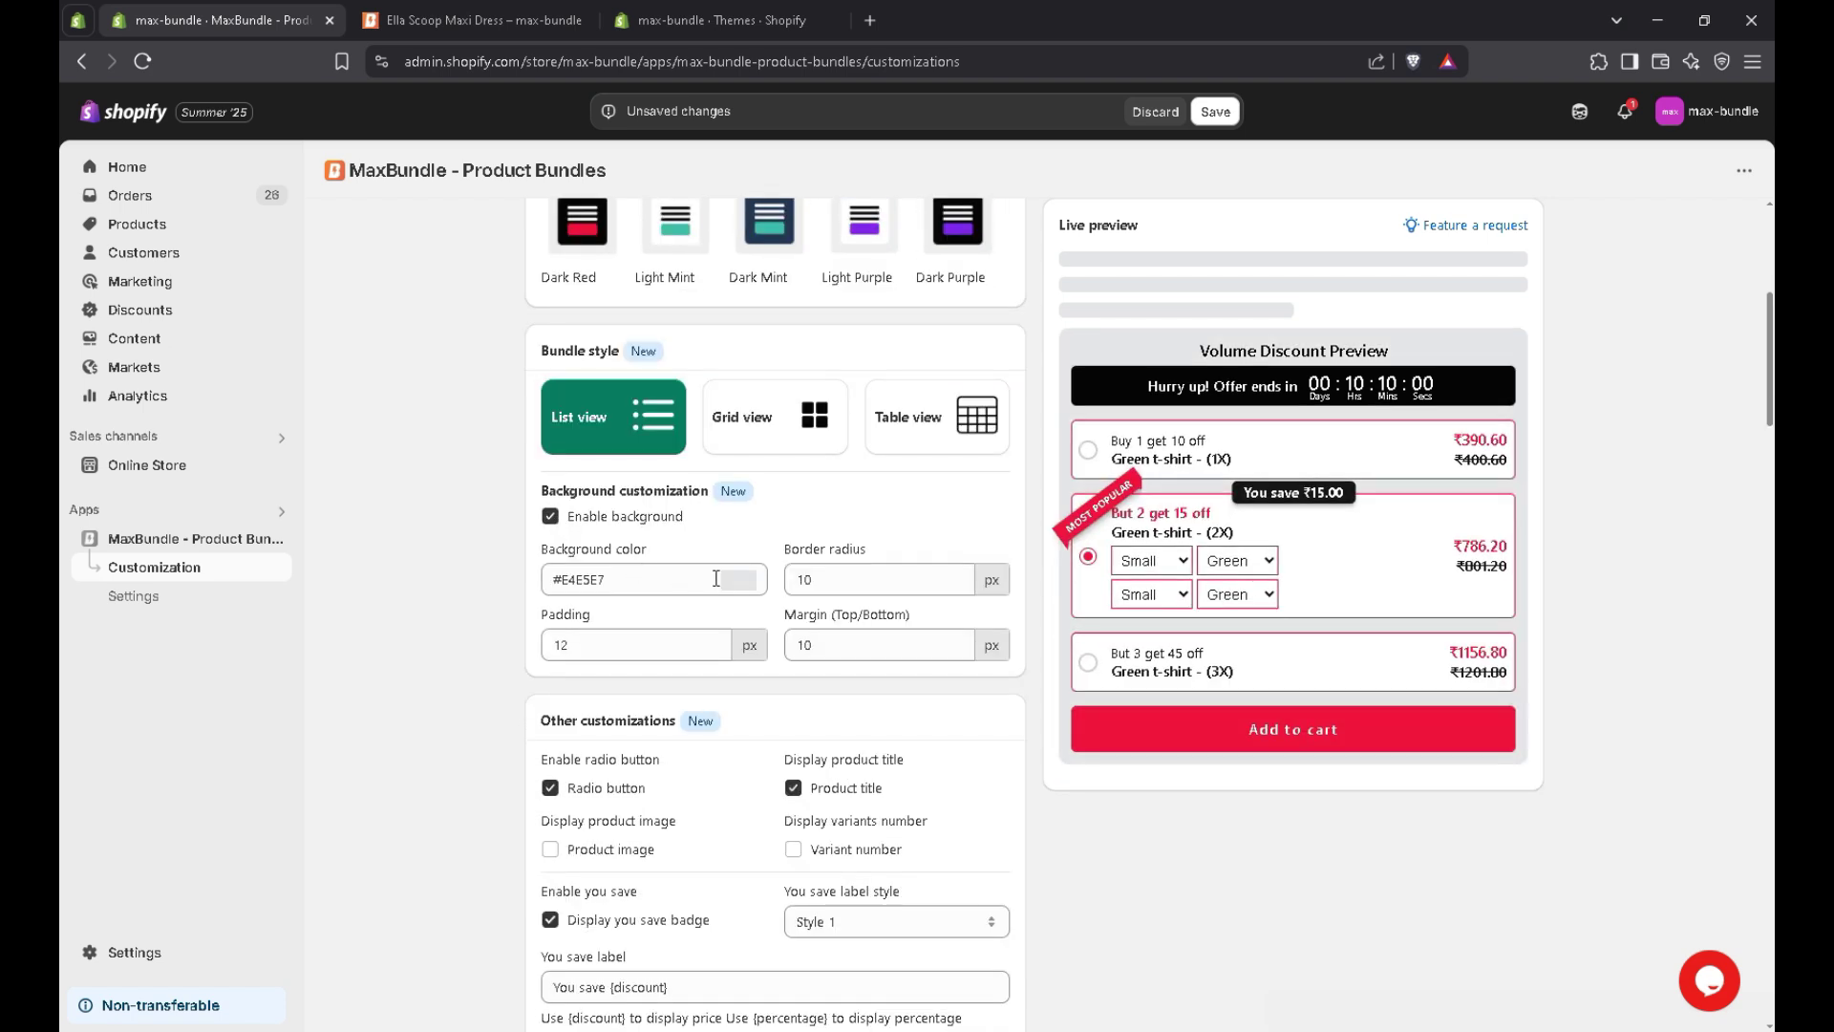
left_click(738, 578)
left_click(602, 747)
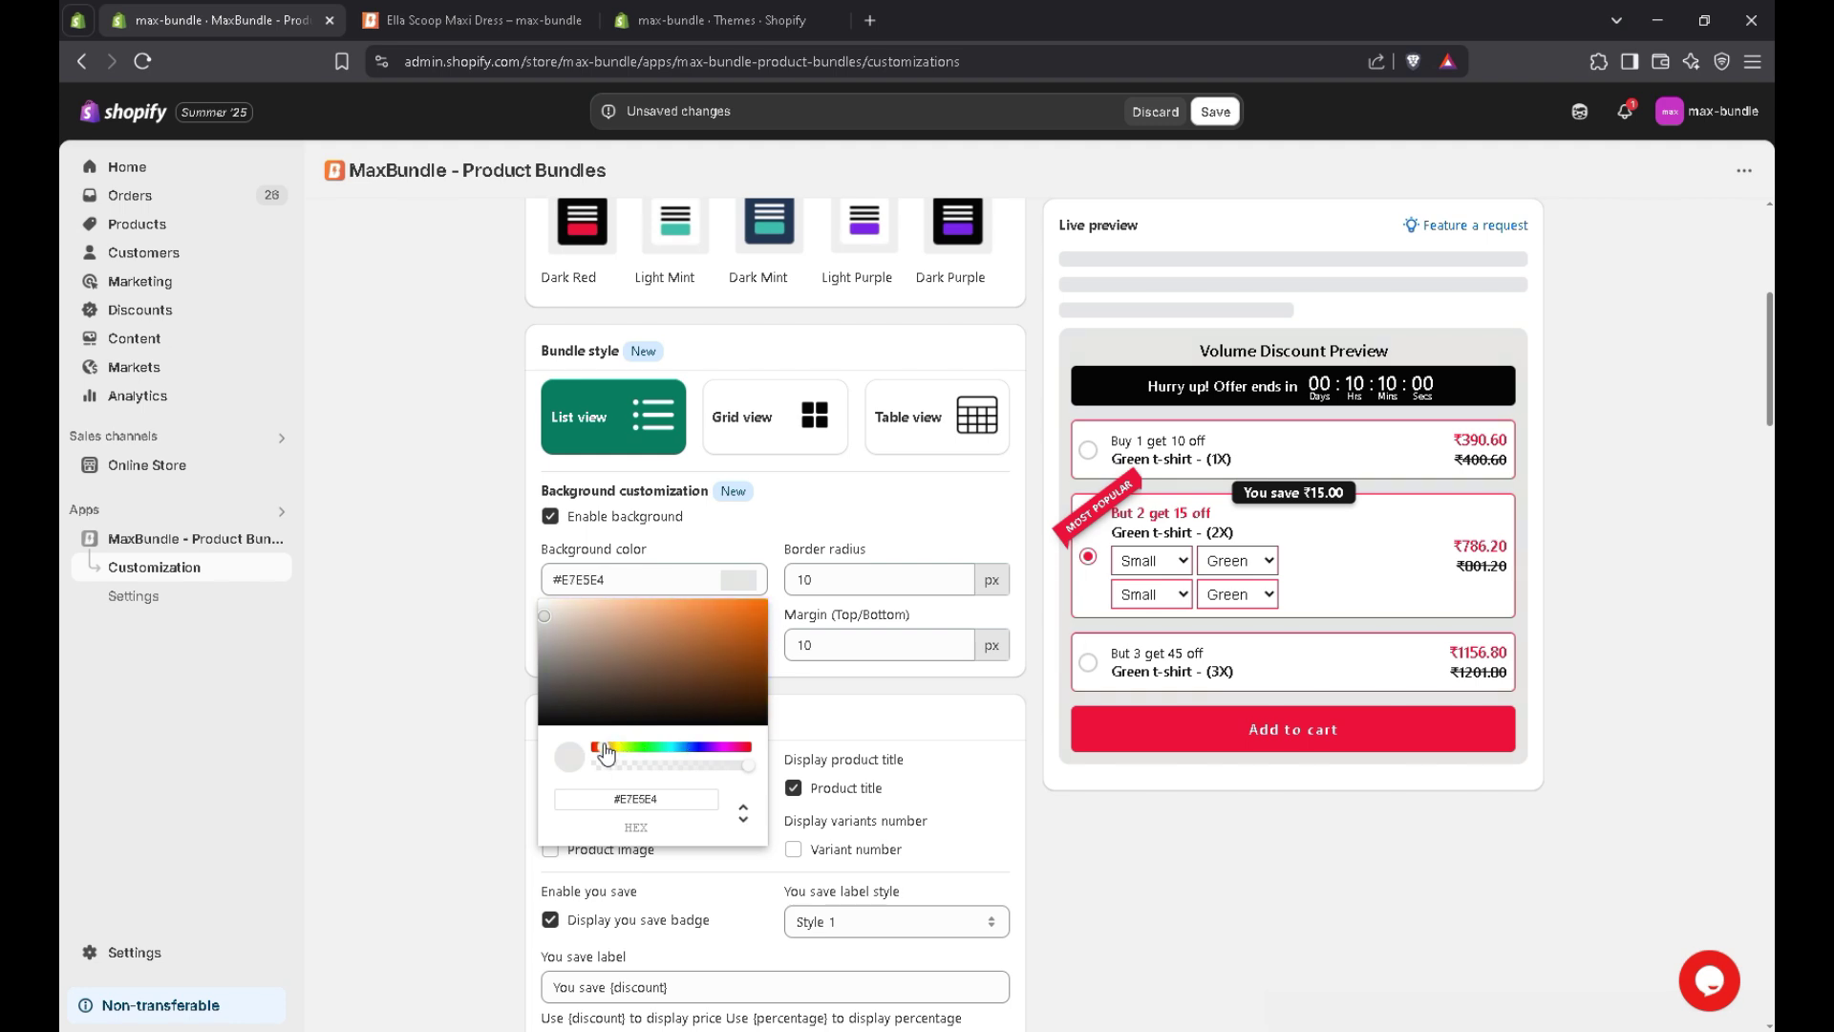
left_click_drag(605, 753, 593, 750)
key("Escape")
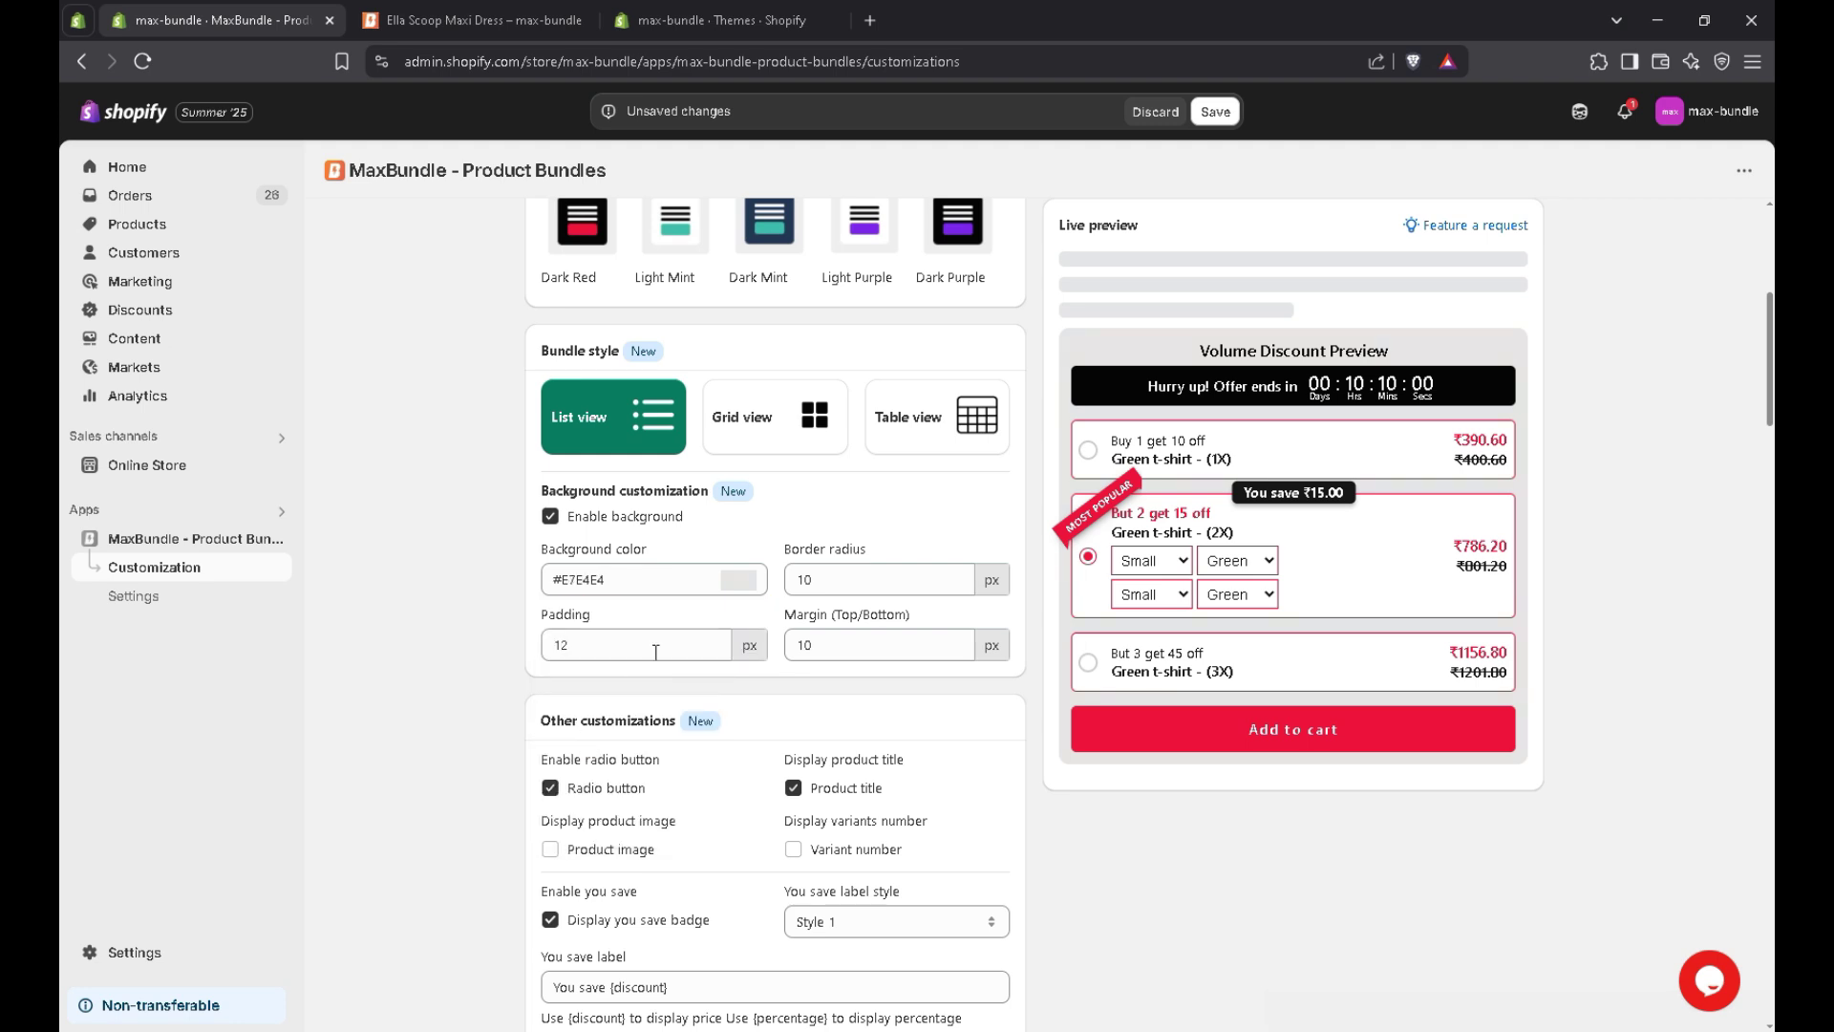
left_click(738, 579)
left_click_drag(655, 622, 659, 619)
key("Escape")
- Hide radio buttons and show product images and variant numbers
scroll(780, 524, "down", 3)
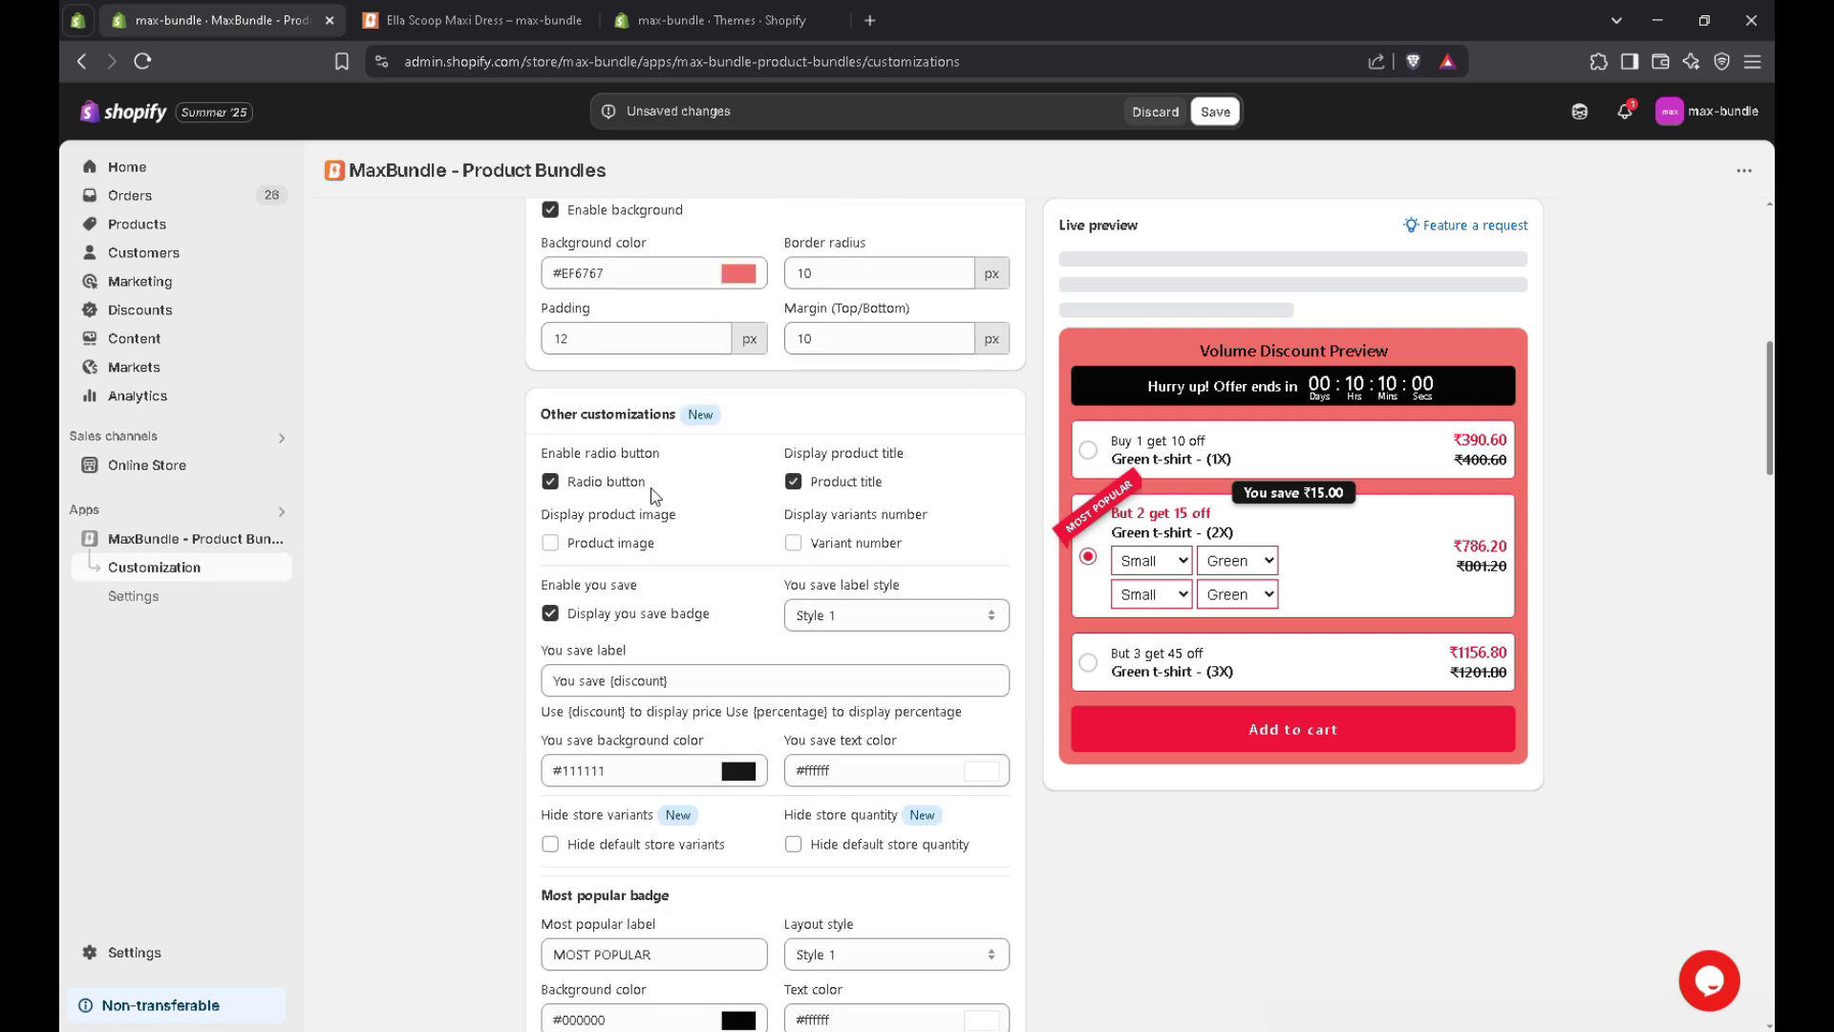
left_click(551, 482)
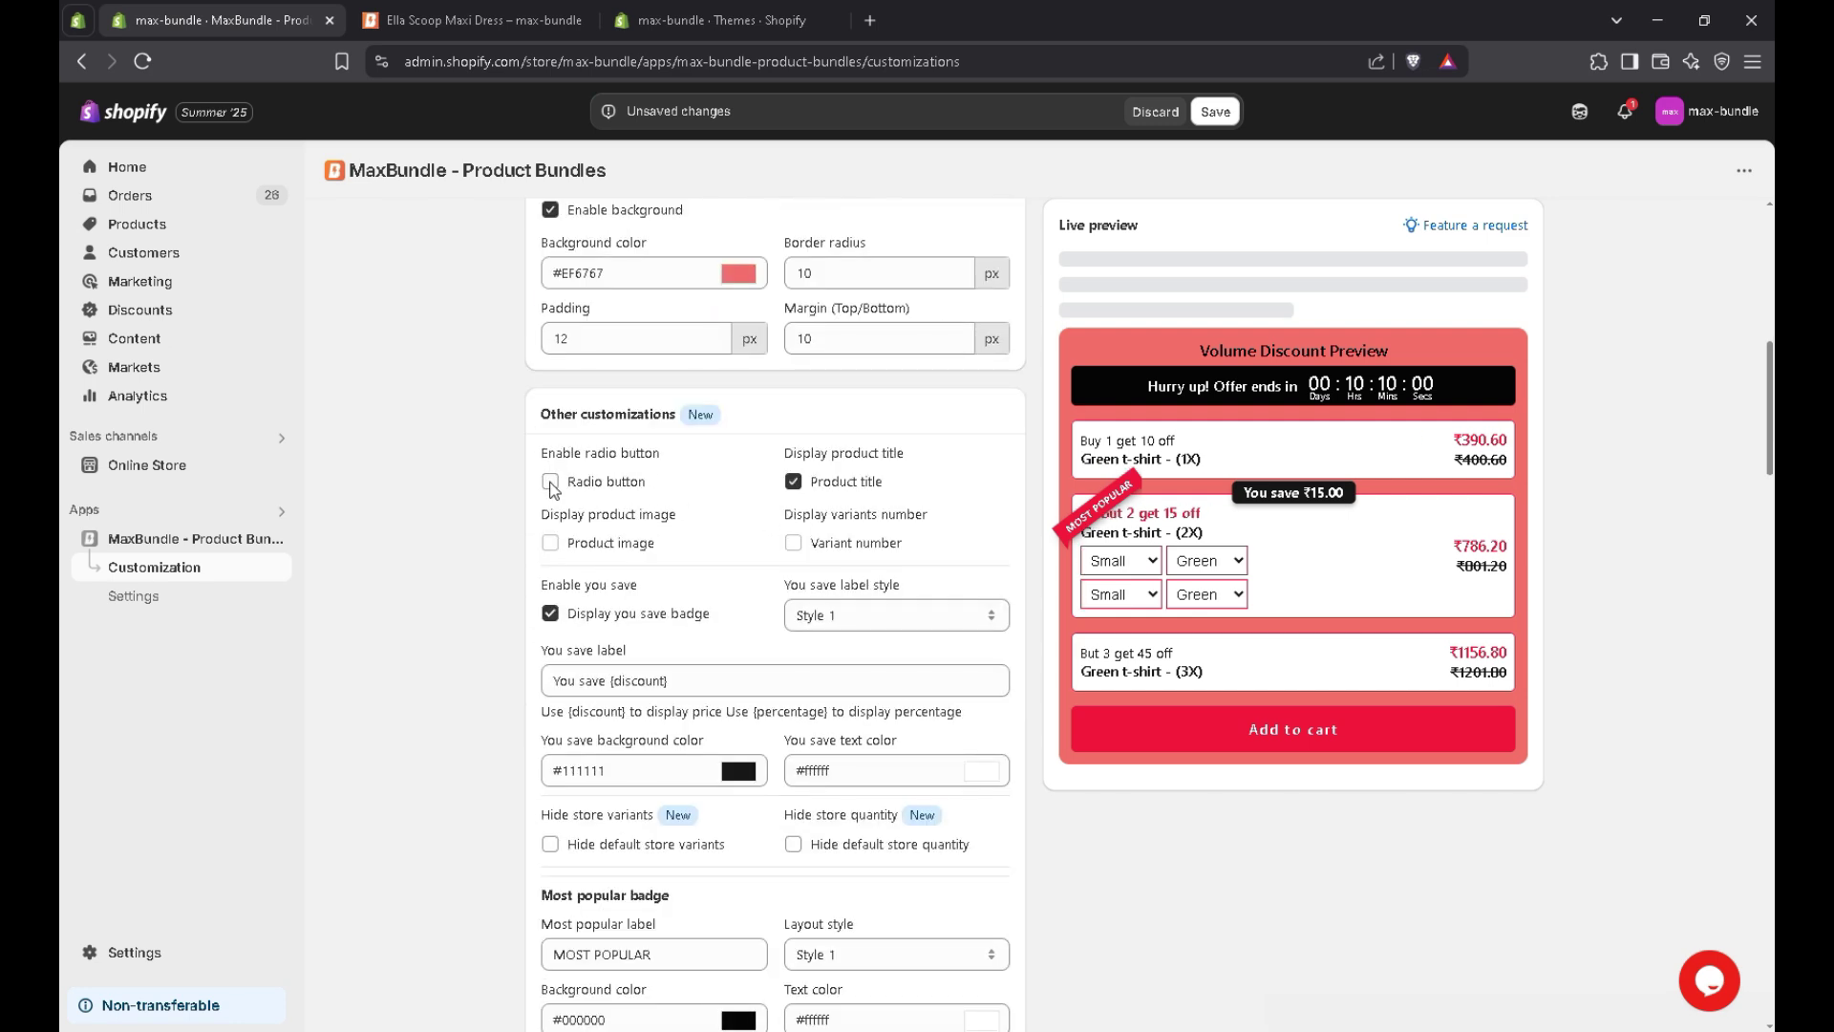
left_click(550, 547)
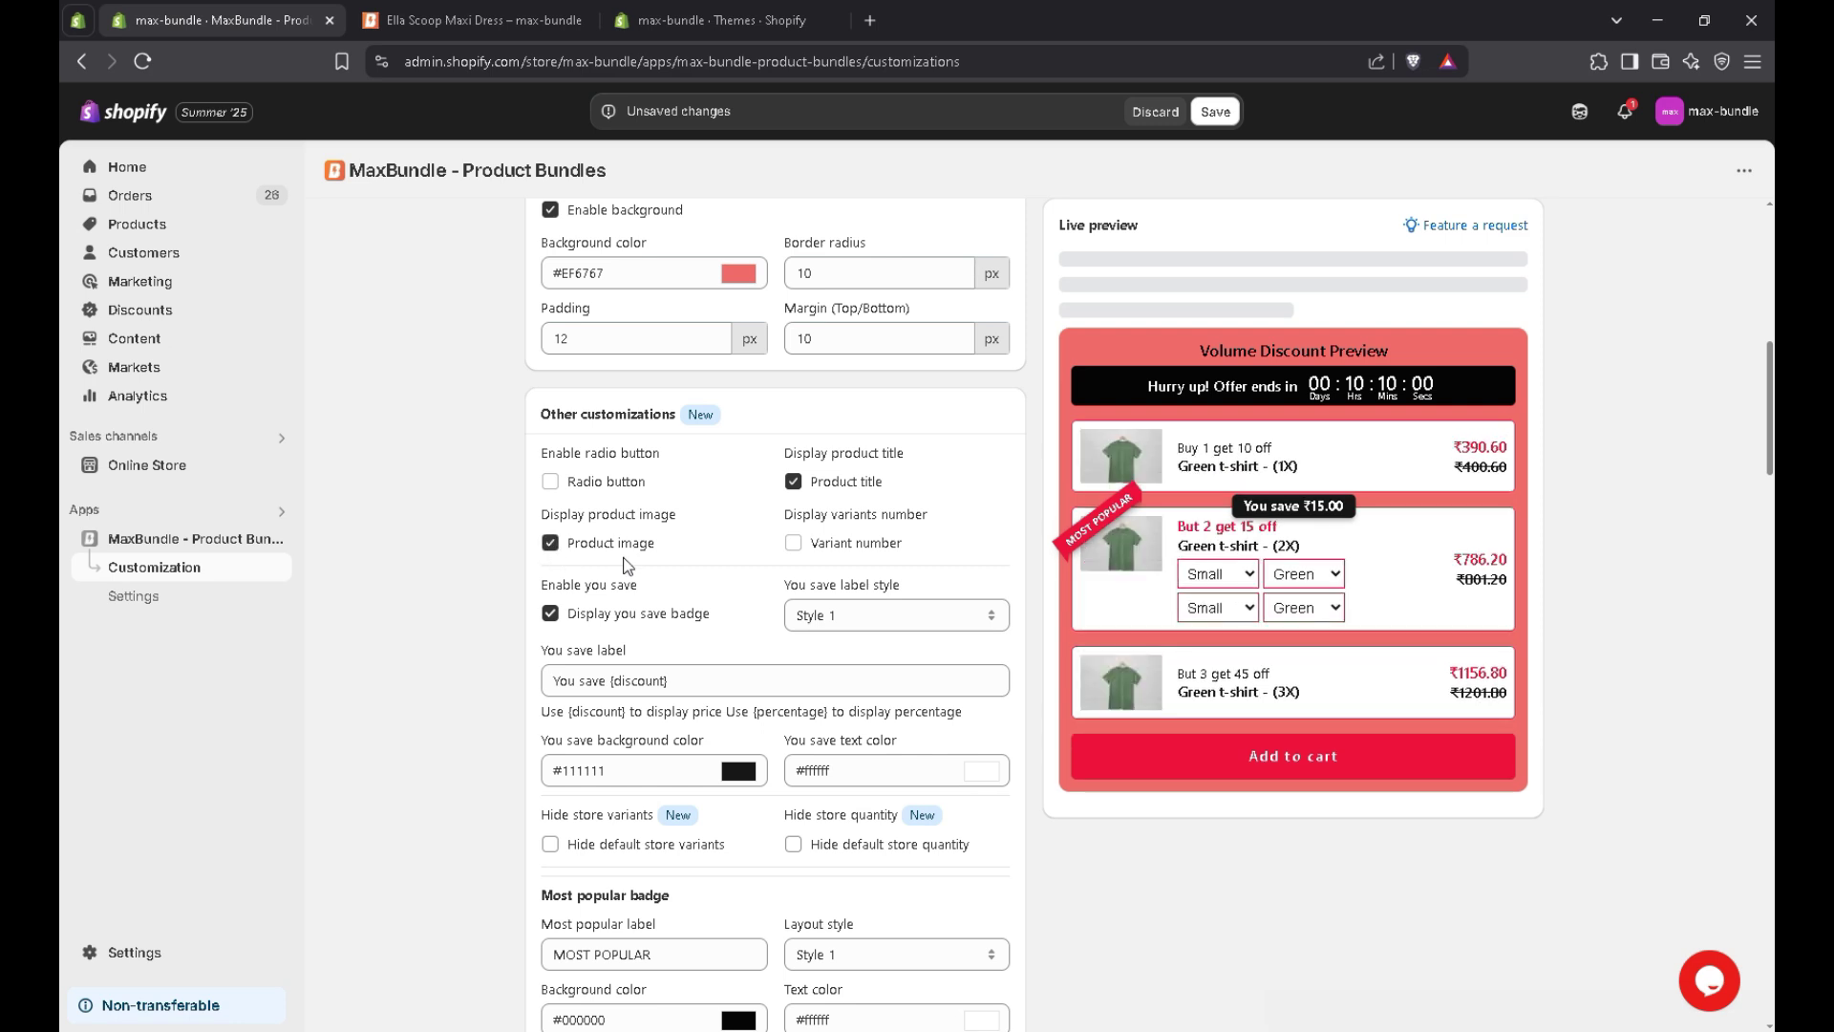
left_click(794, 544)
scroll(881, 573, "down", 2)
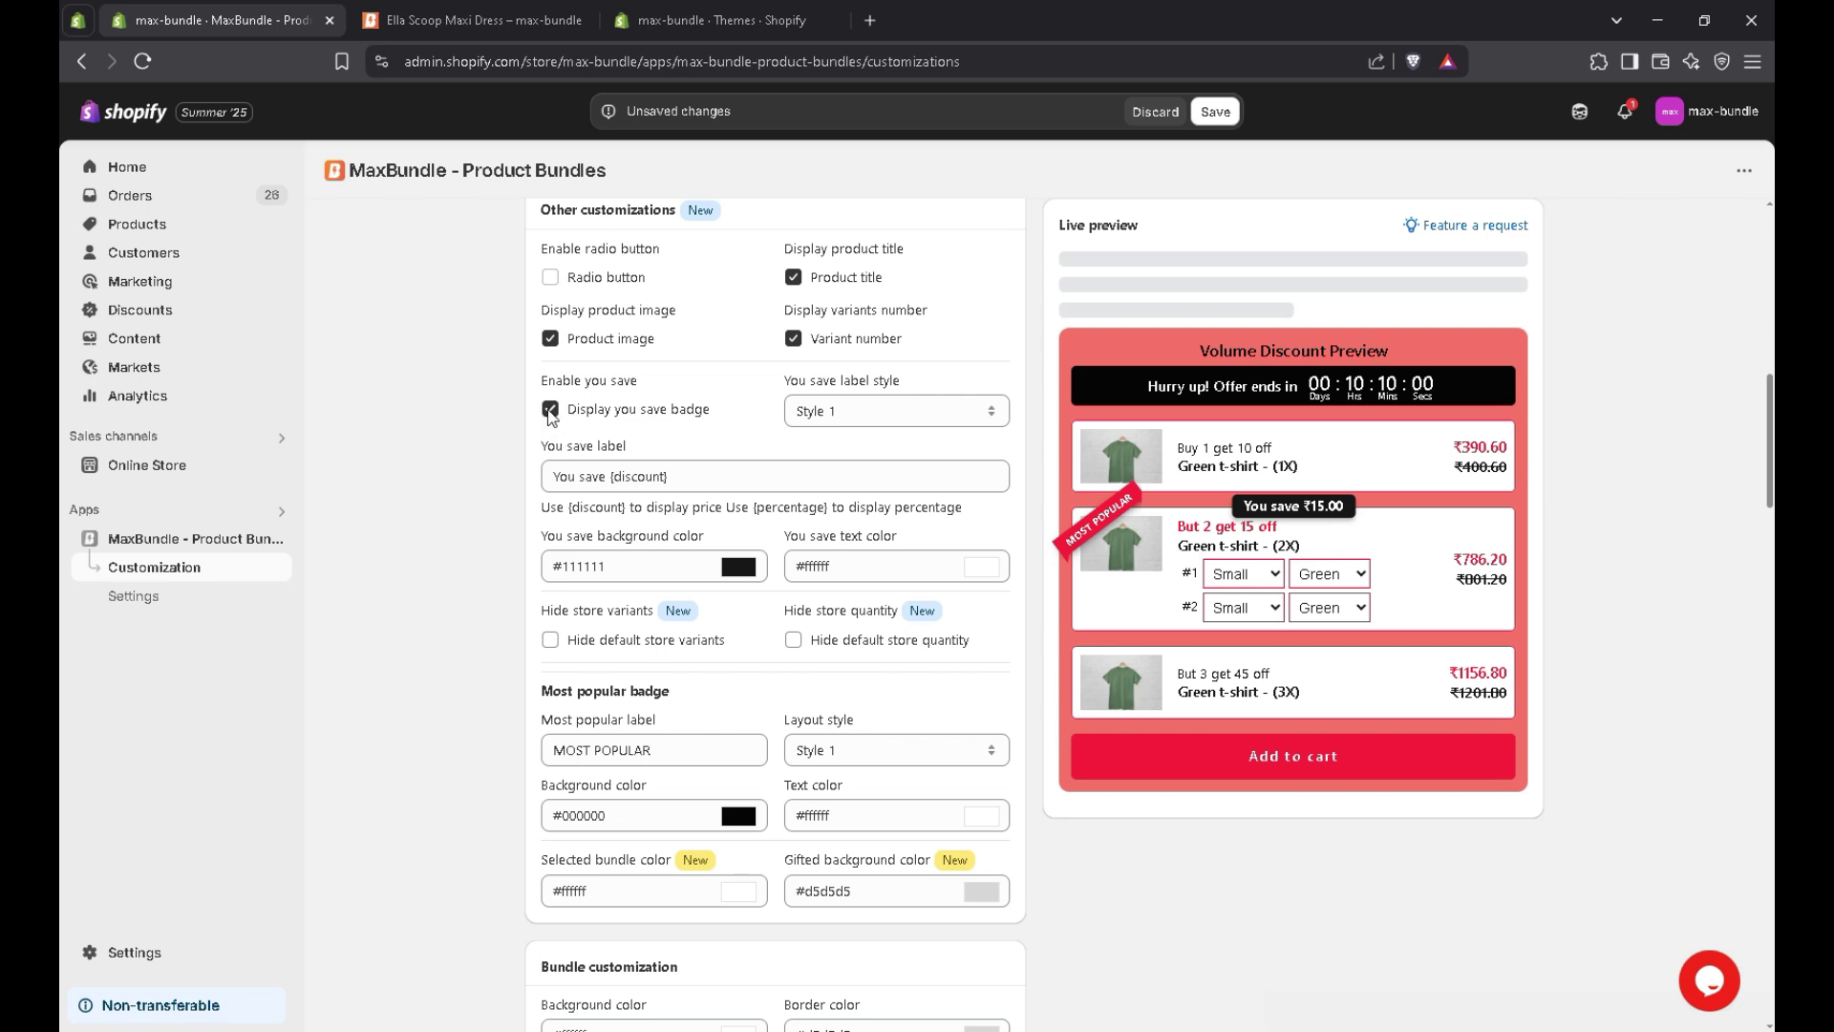
scroll(551, 417, "down", 3)
- Set the Most popular badge to layout Style 4 and turn off the You save badge
left_click(665, 446)
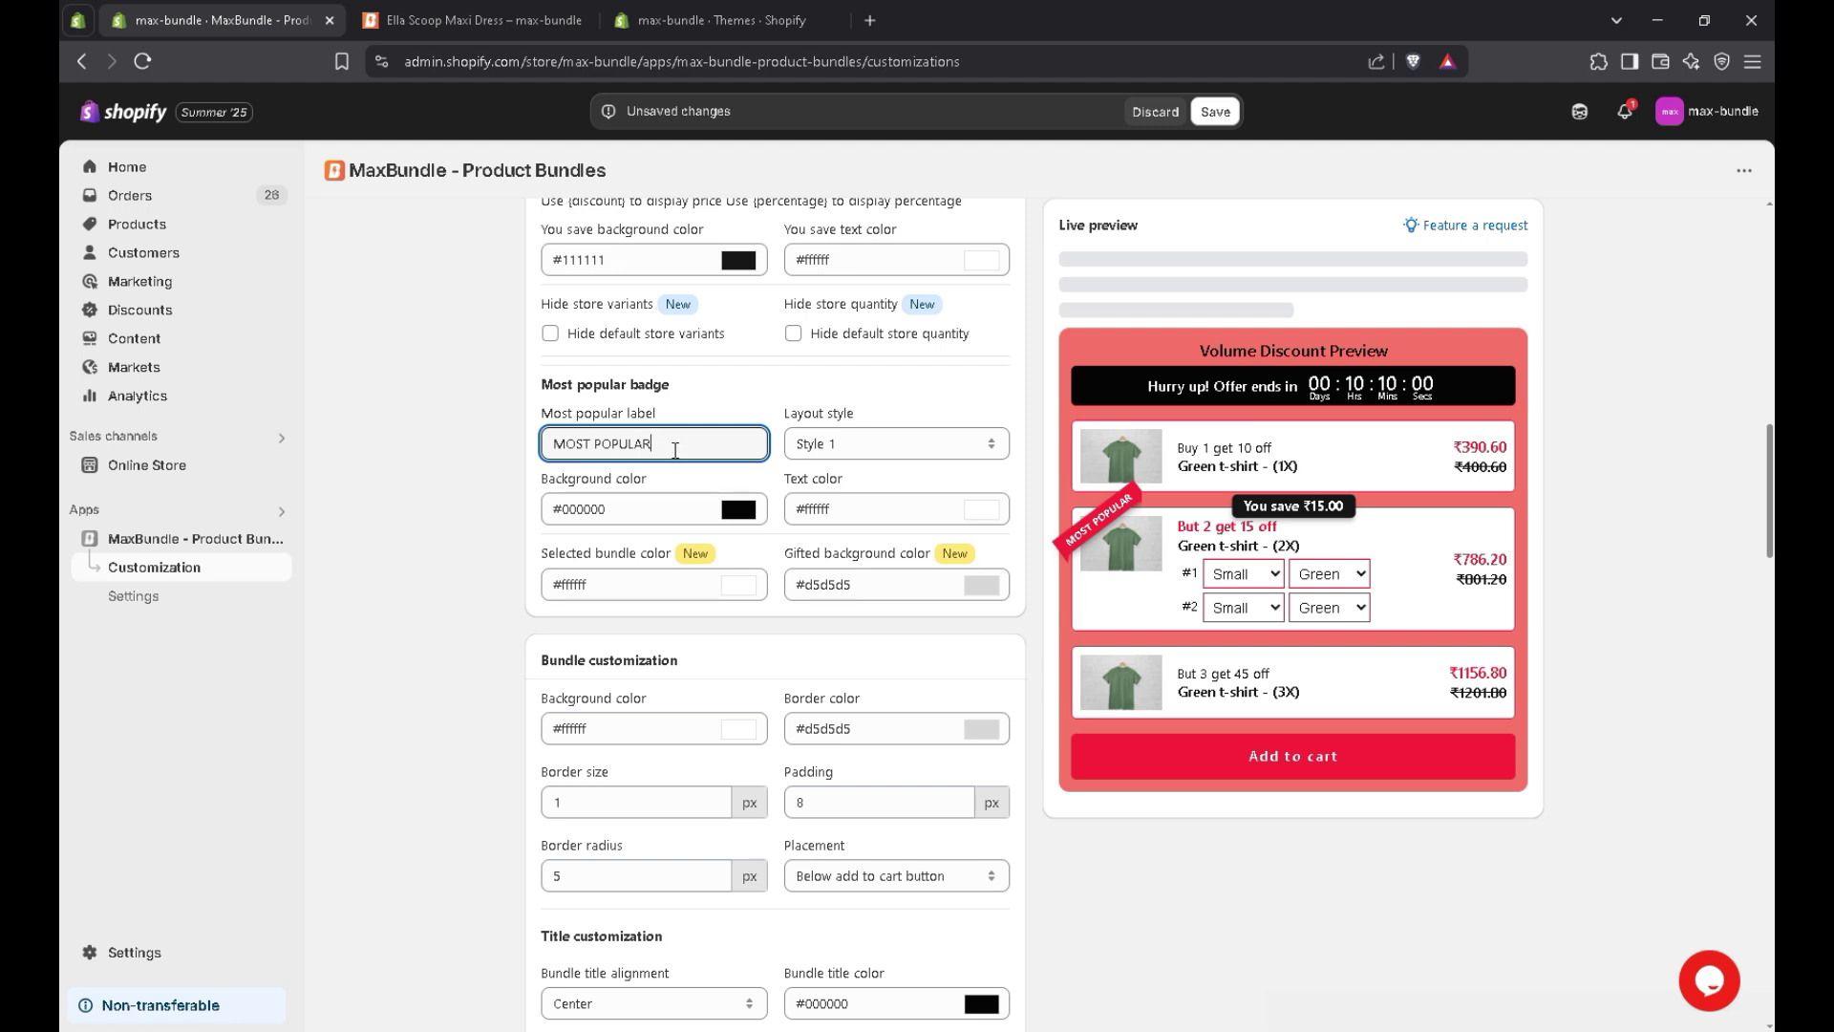
left_click(848, 460)
left_click(898, 524)
left_click(917, 455)
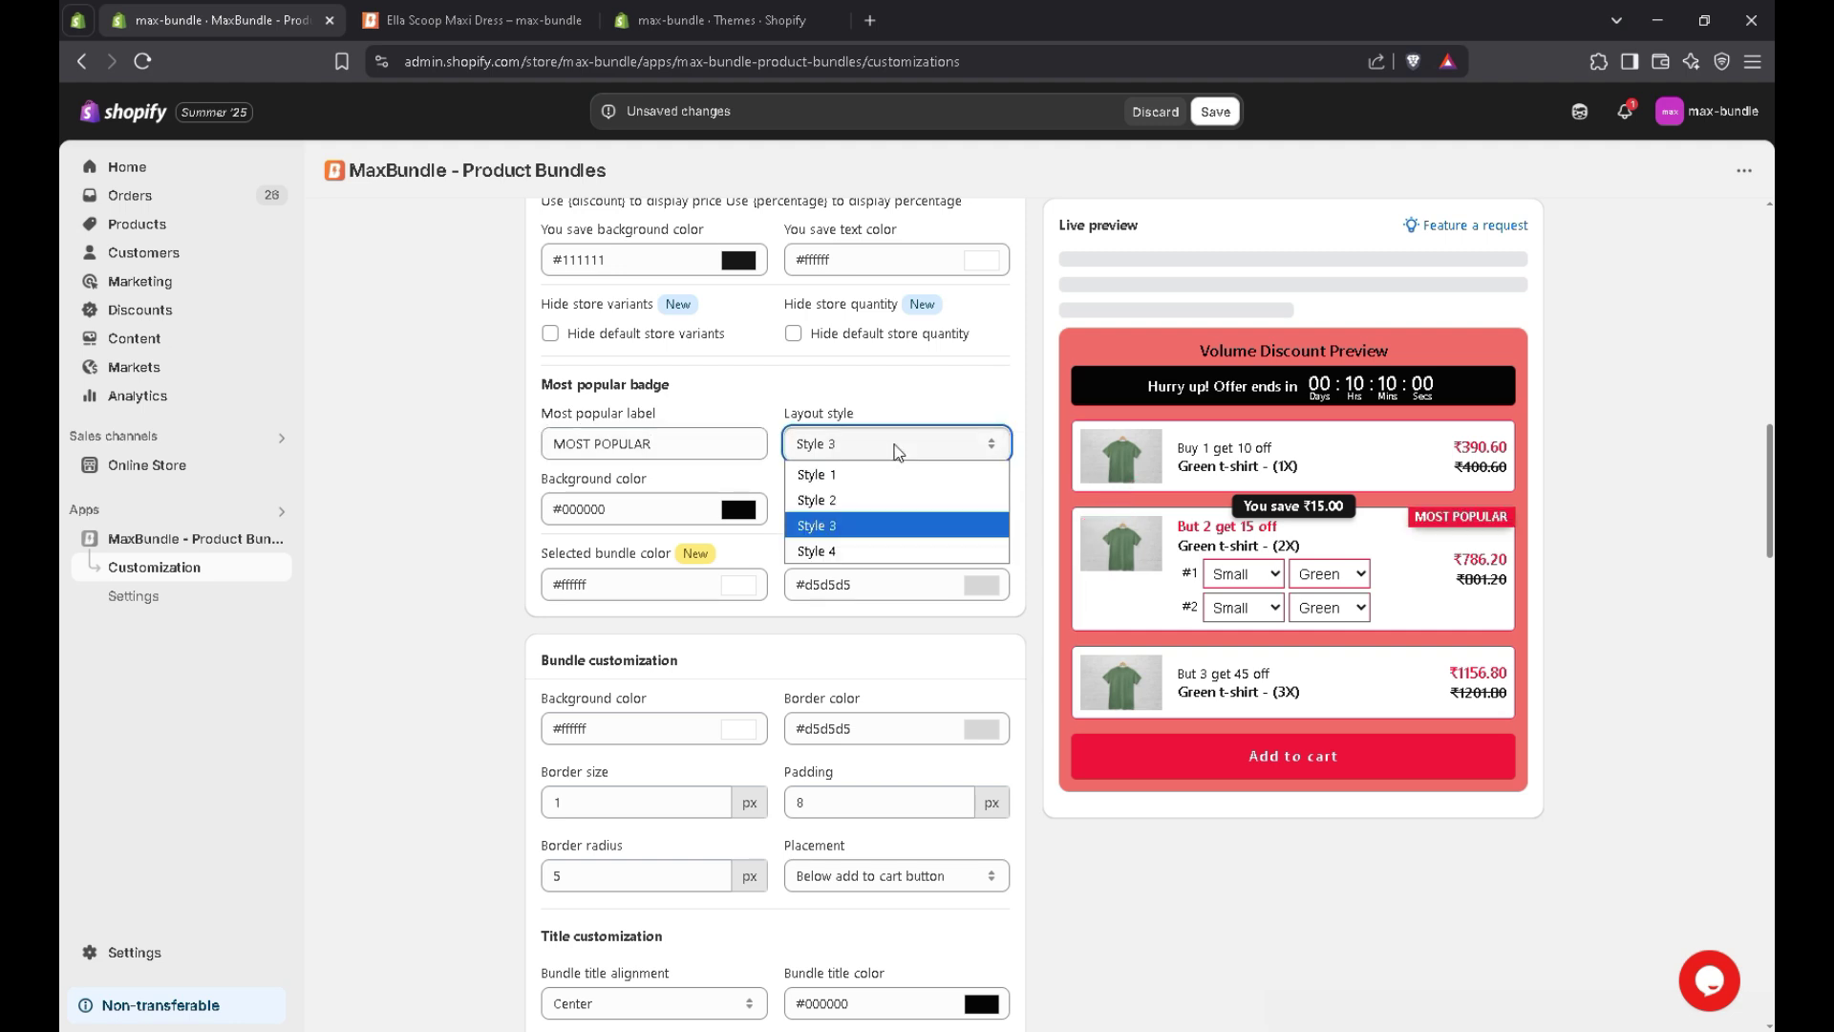
left_click(880, 561)
scroll(892, 551, "down", 1)
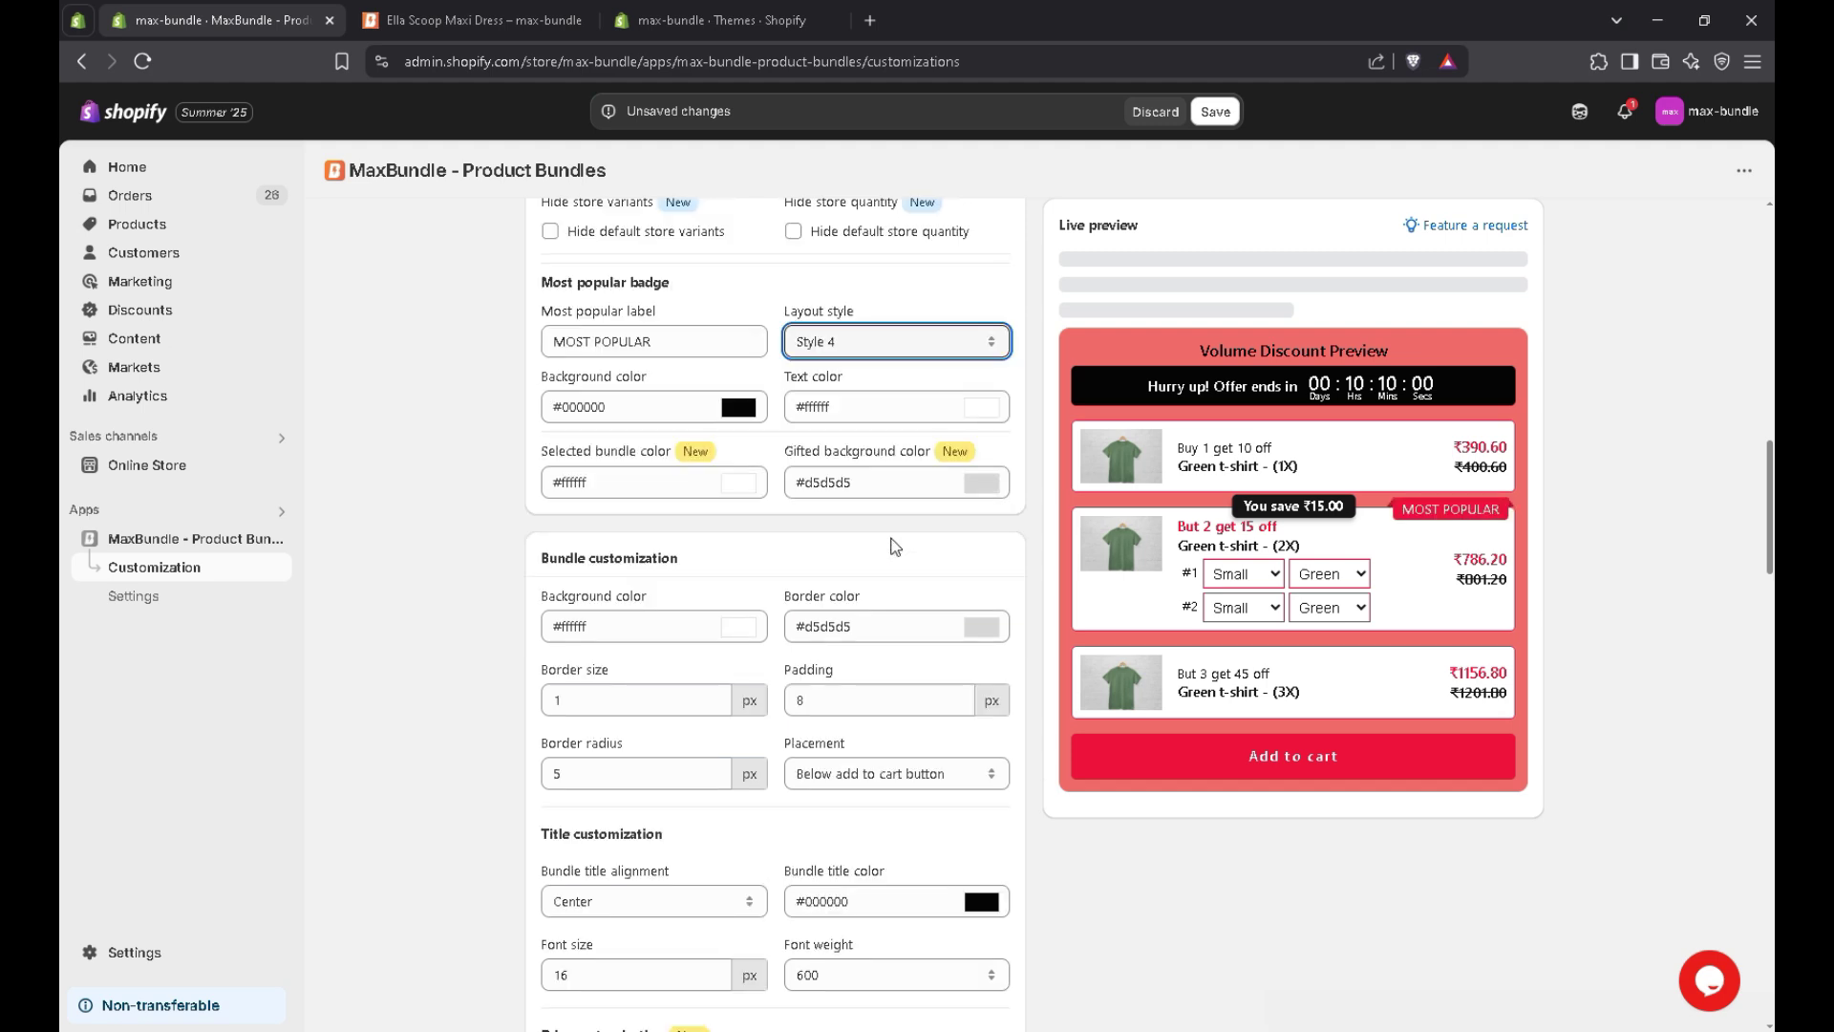
scroll(892, 551, "up", 3)
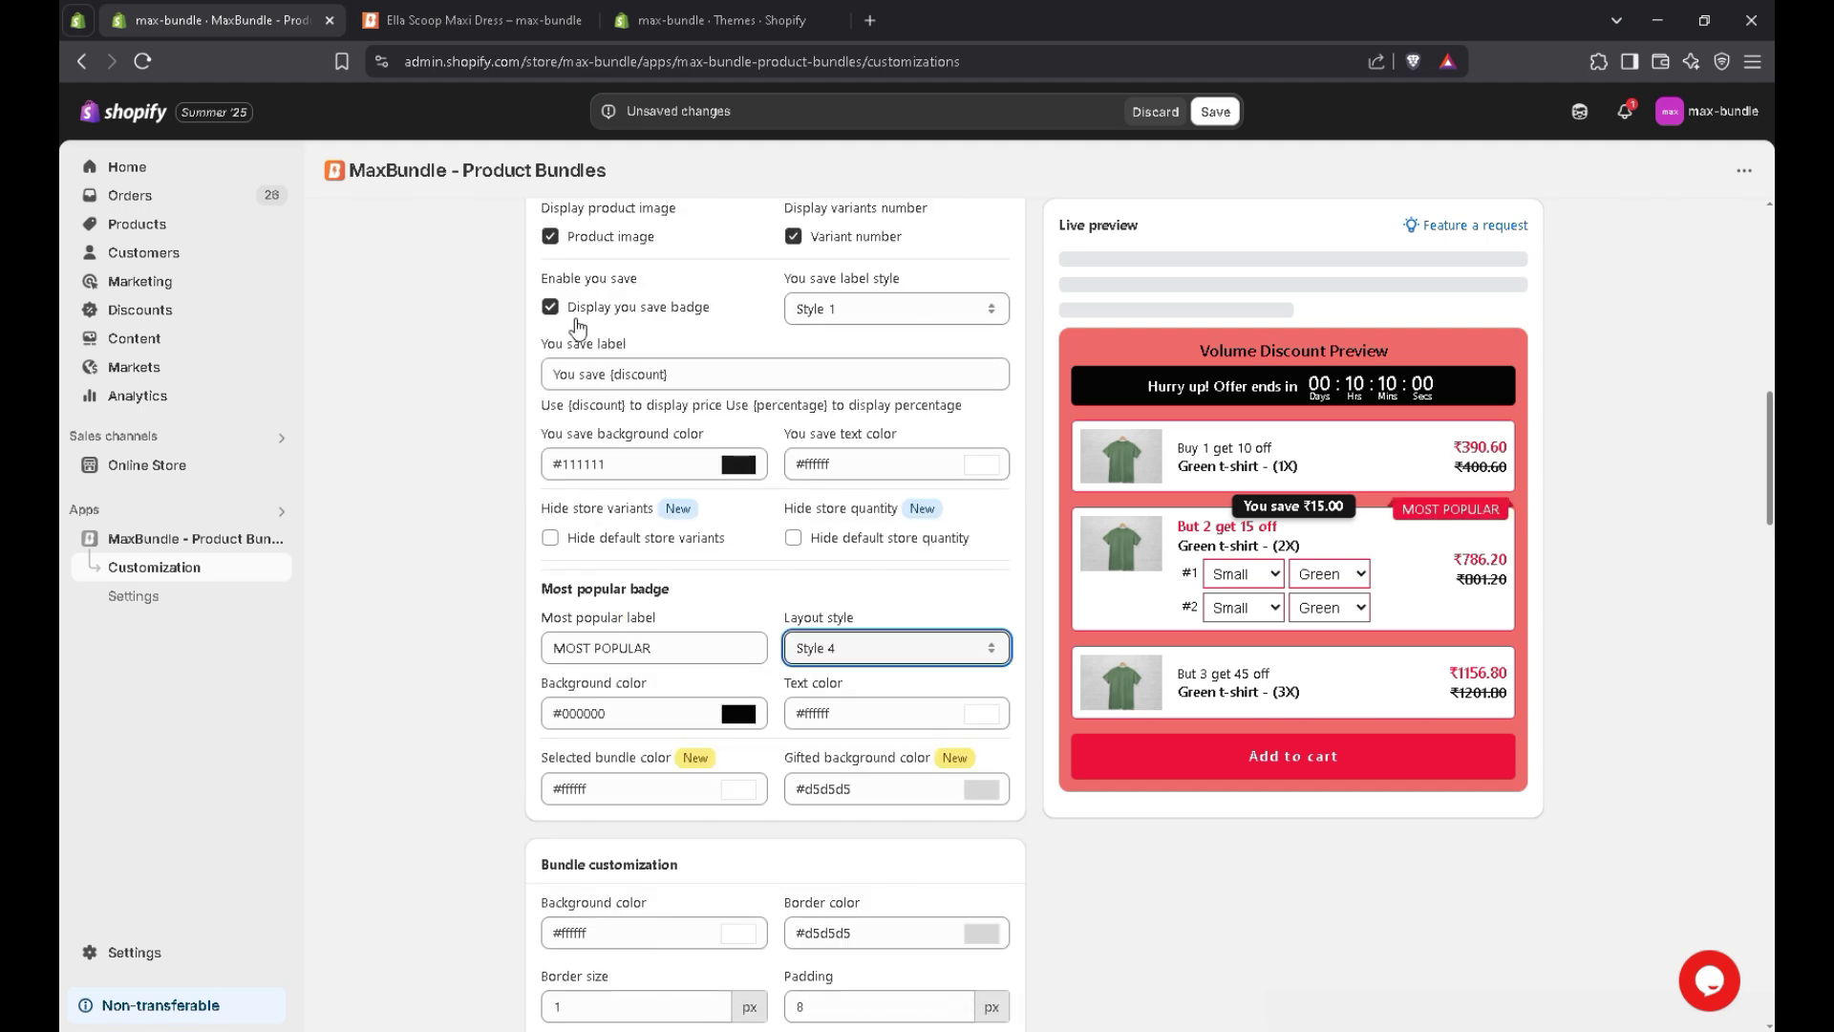
left_click(576, 315)
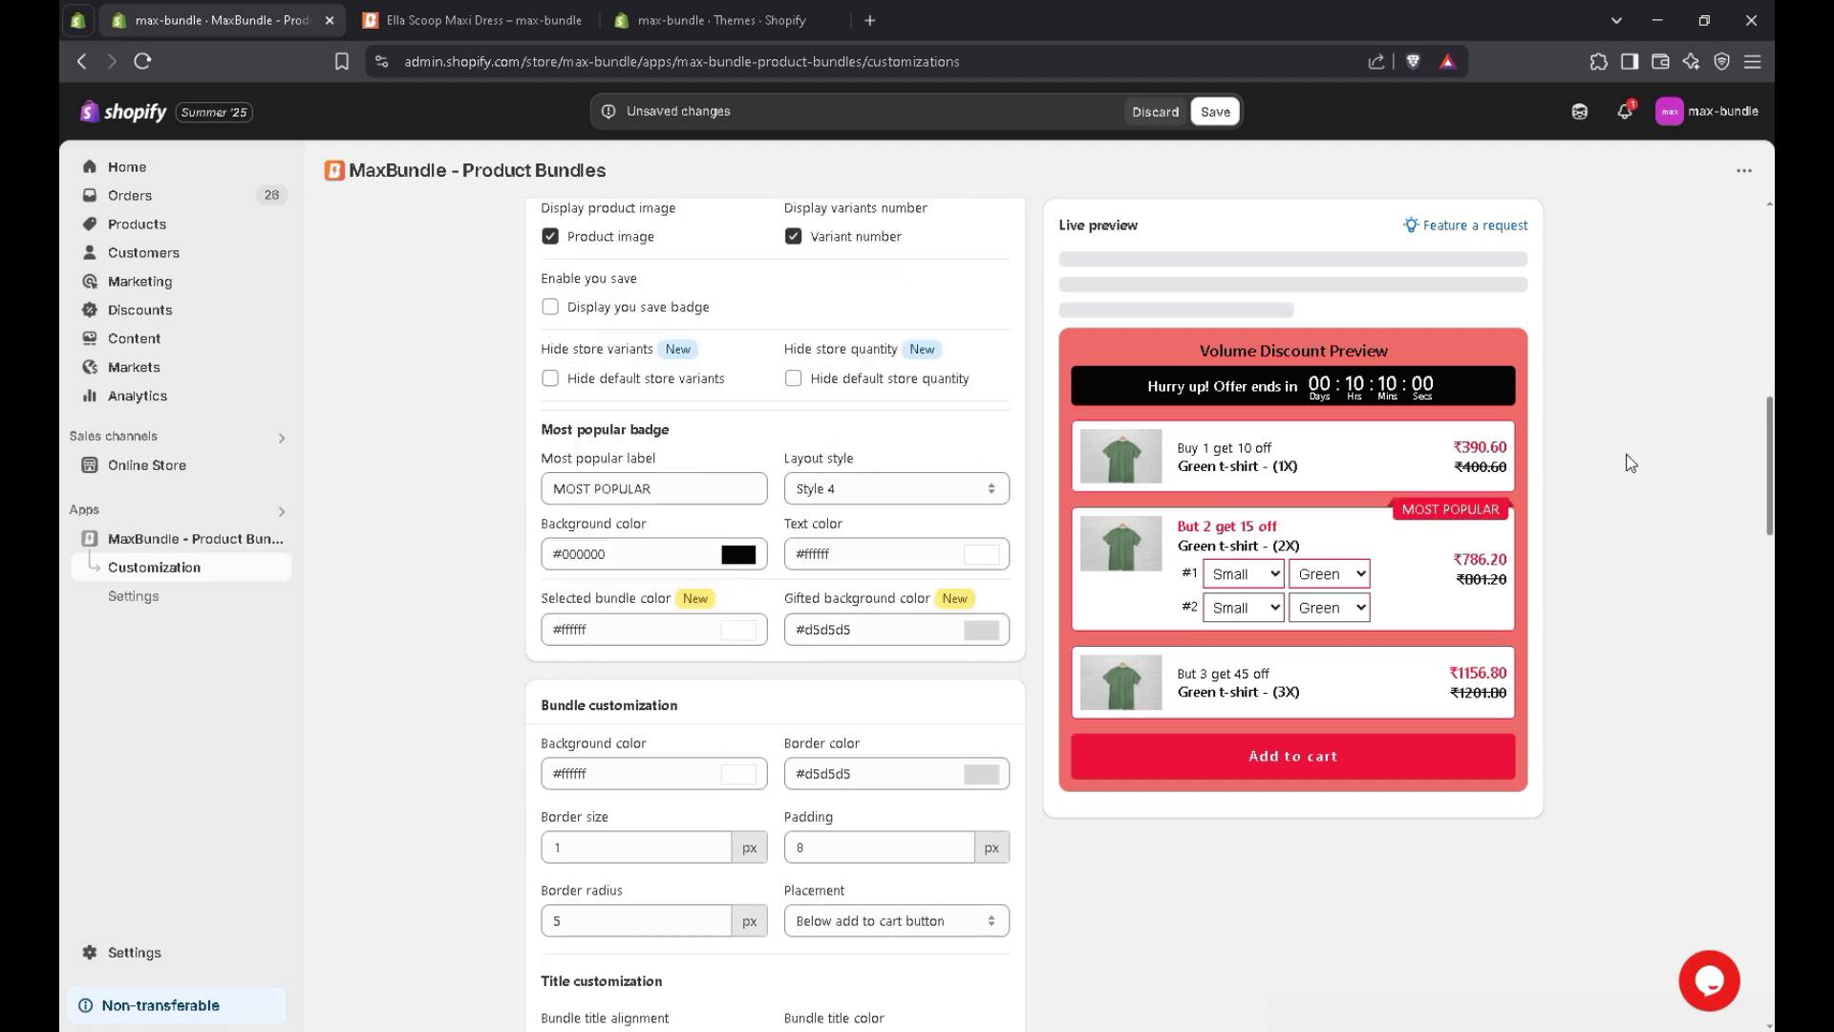
left_click_drag(1770, 463, 1770, 555)
scroll(1356, 612, "down", 6)
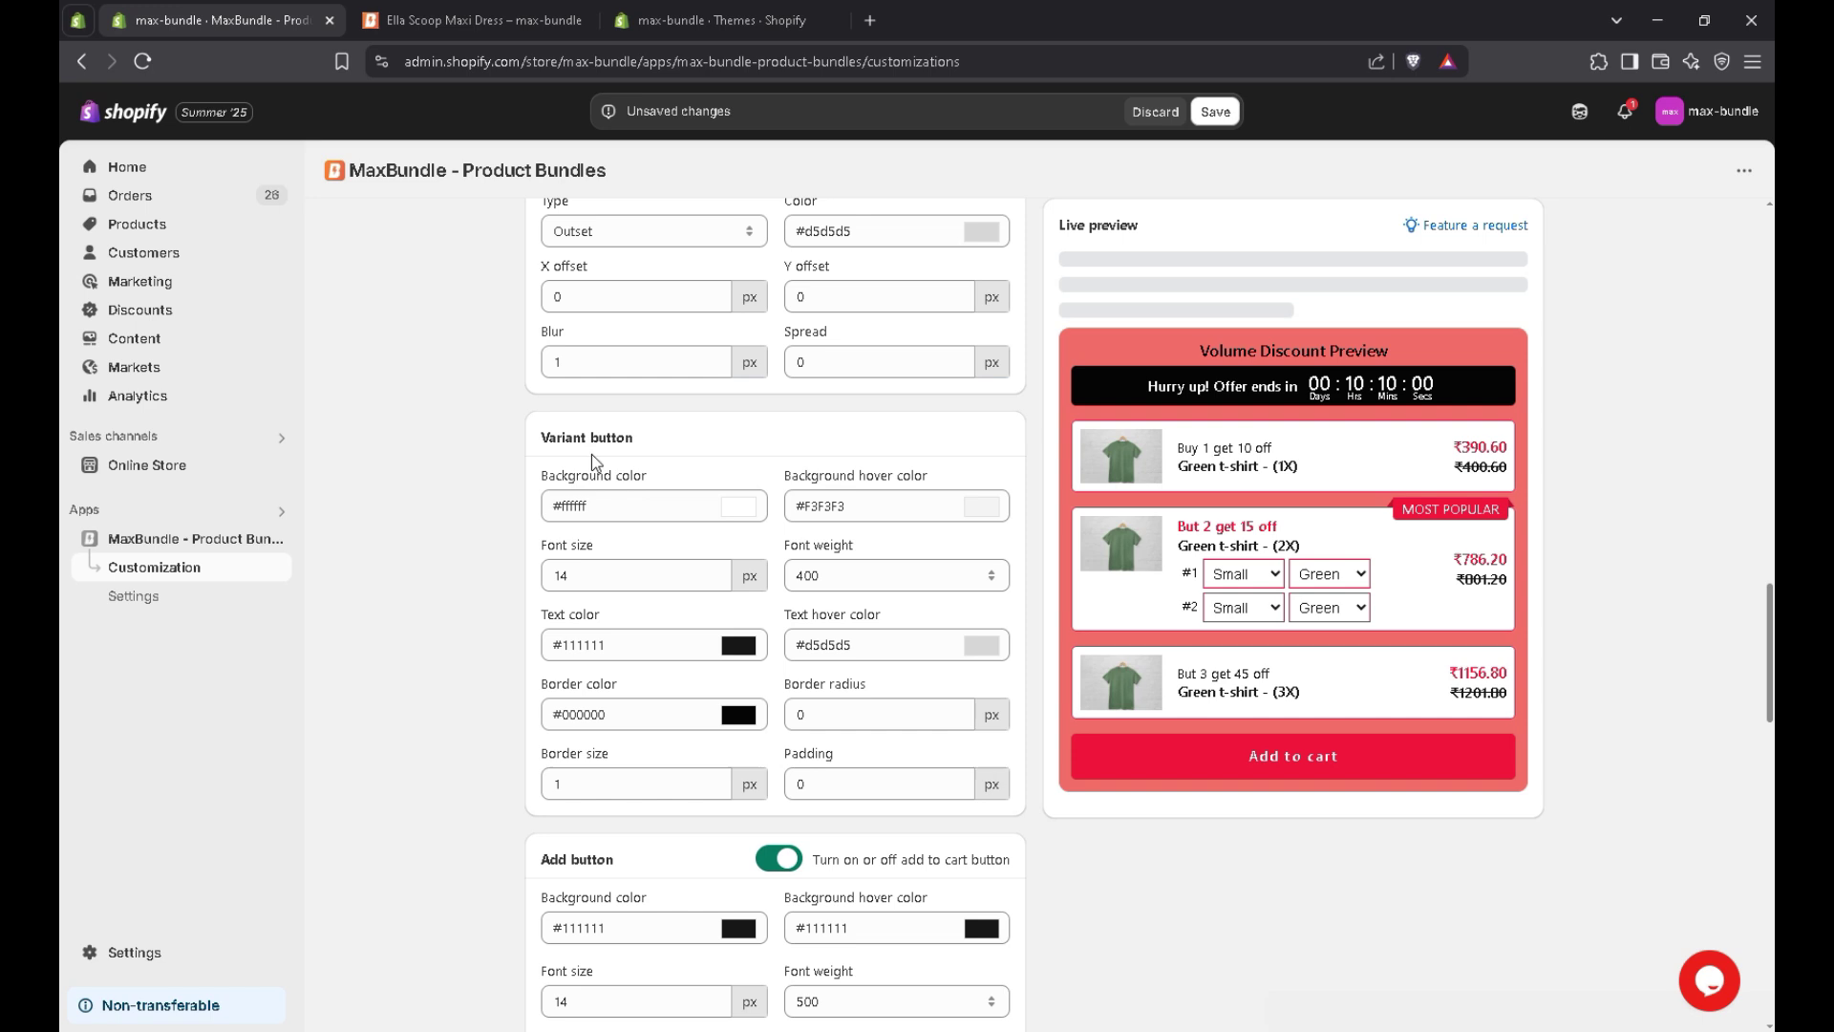
- Keep the add-to-cart button enabled and give it the Cart icon
scroll(602, 535, "down", 4)
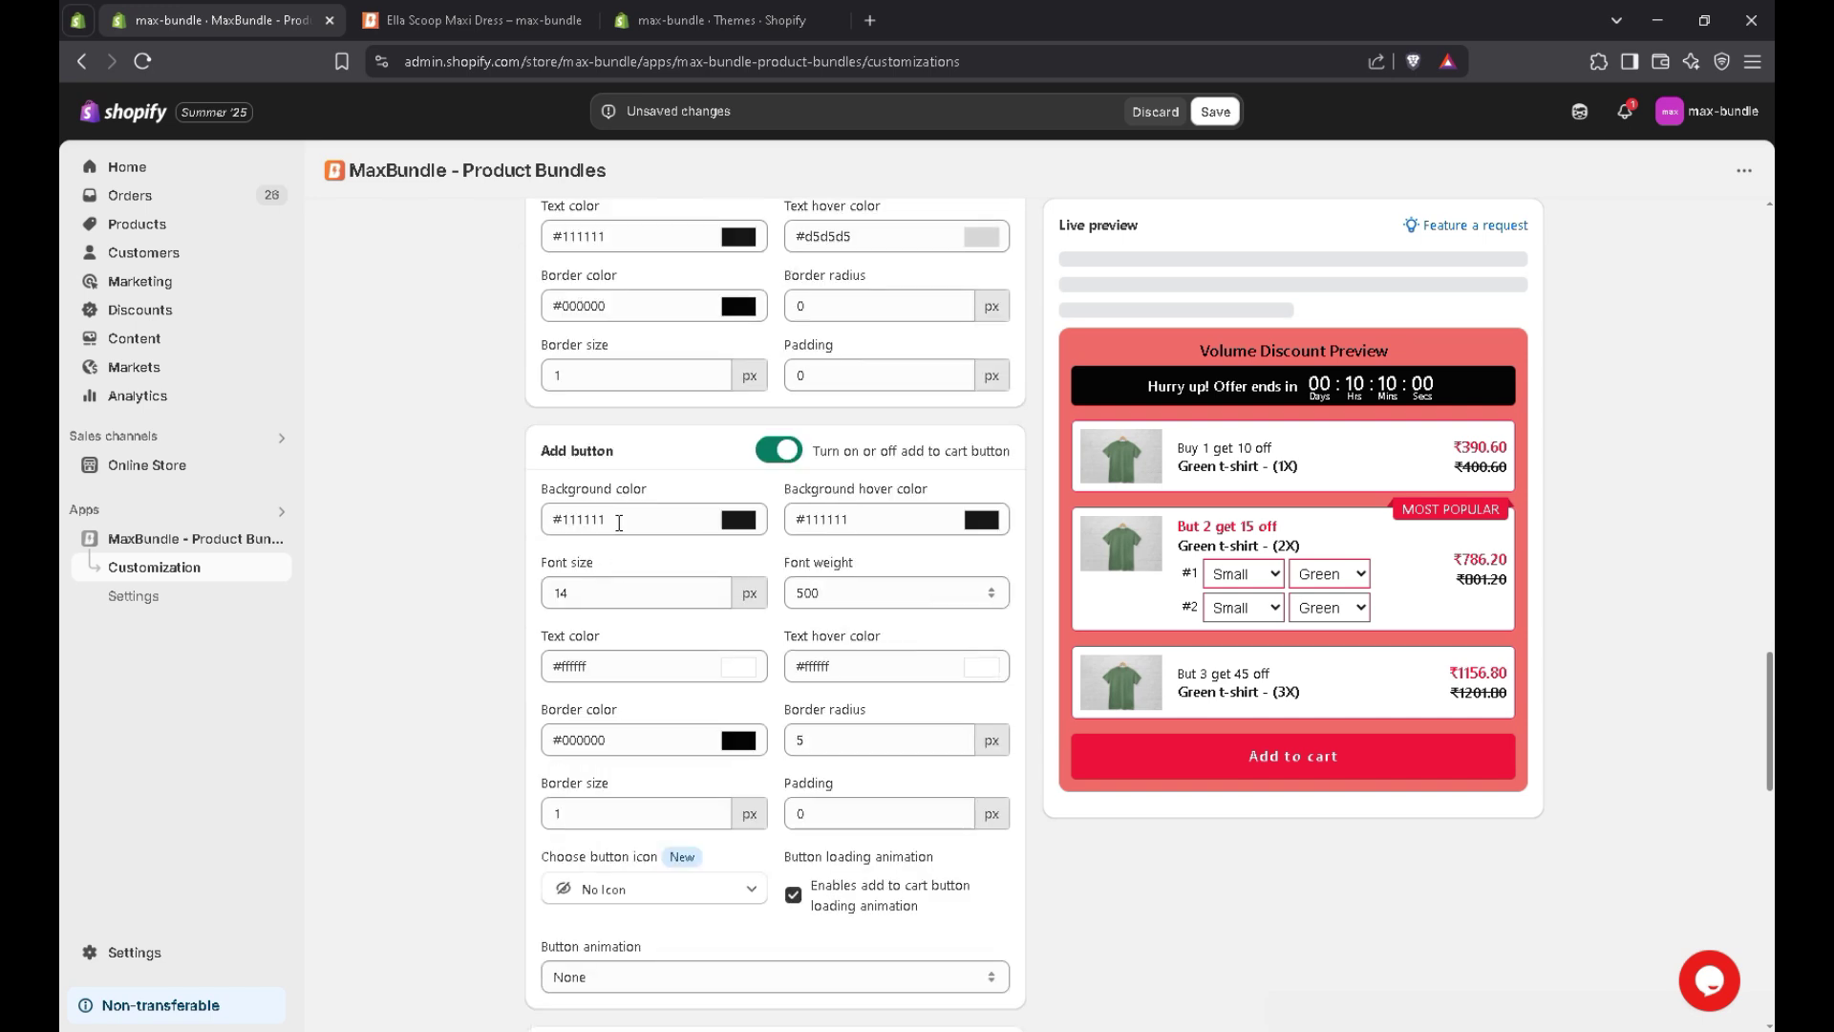
left_click(778, 454)
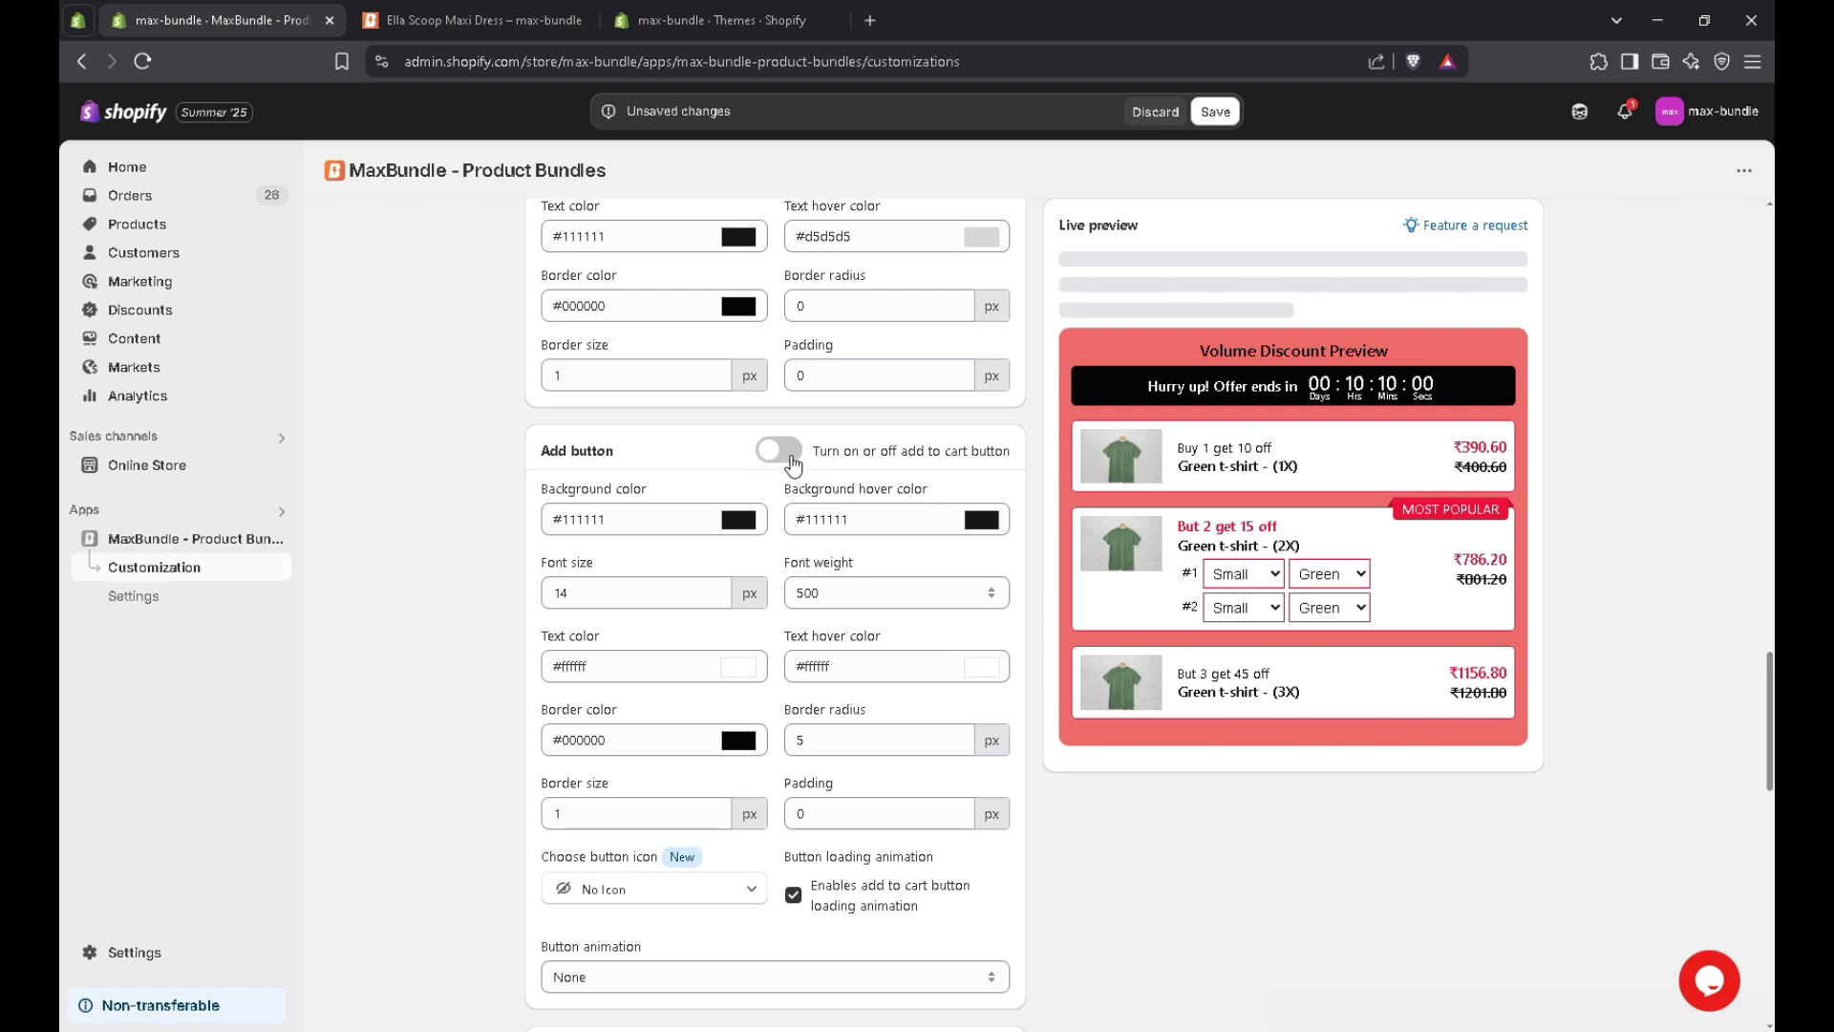
left_click(789, 458)
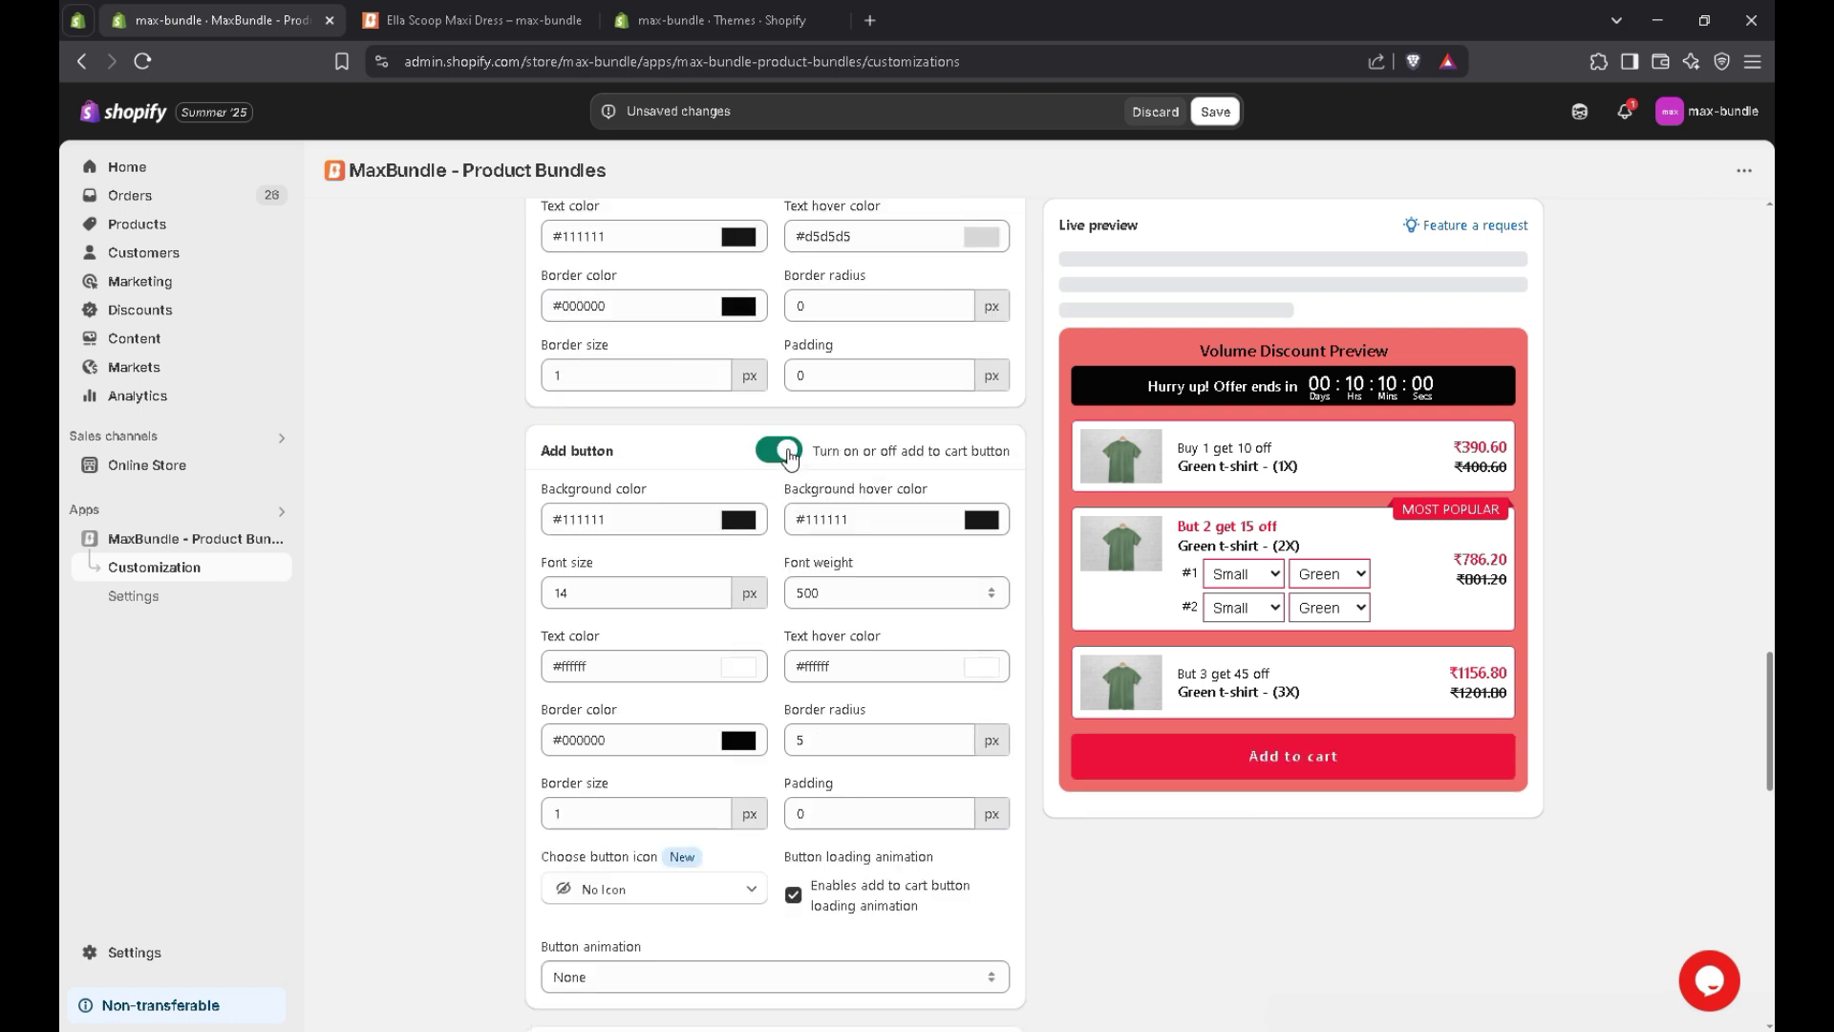
left_click(657, 890)
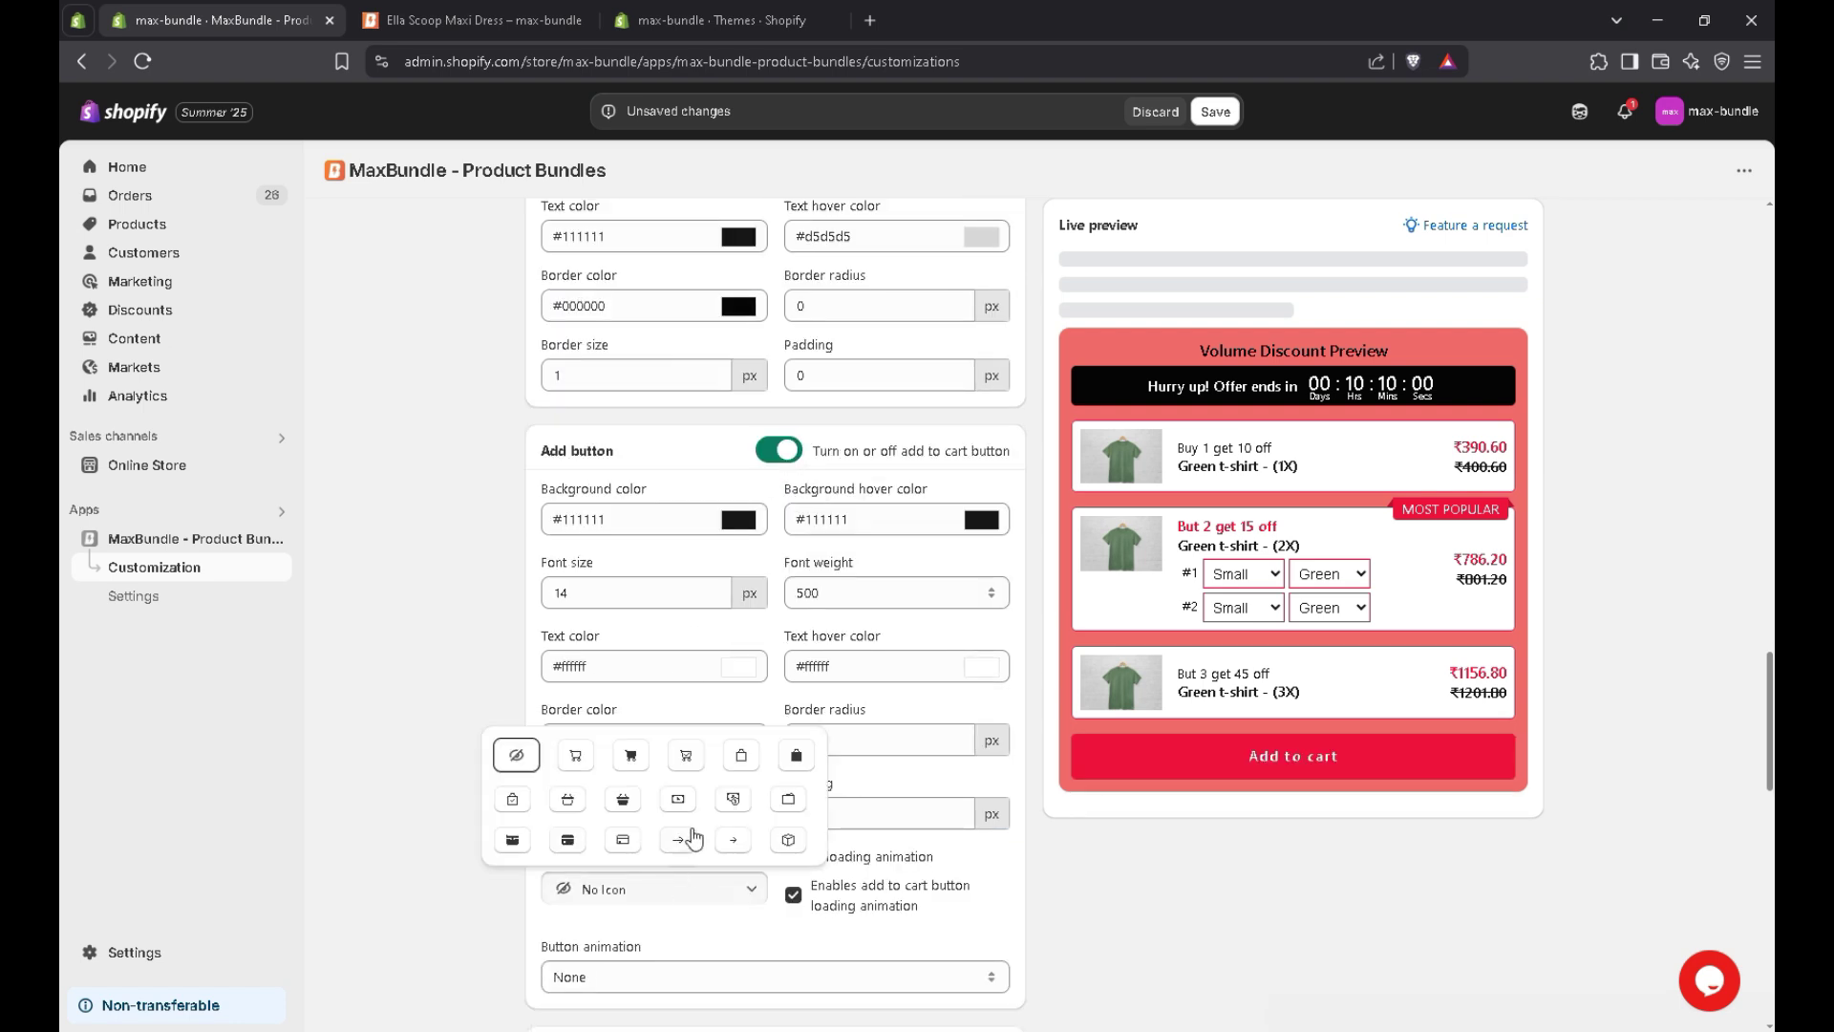
left_click(582, 763)
- Save the customization settings and return to the Ella Scoop Maxi Dress page
scroll(865, 720, "down", 1)
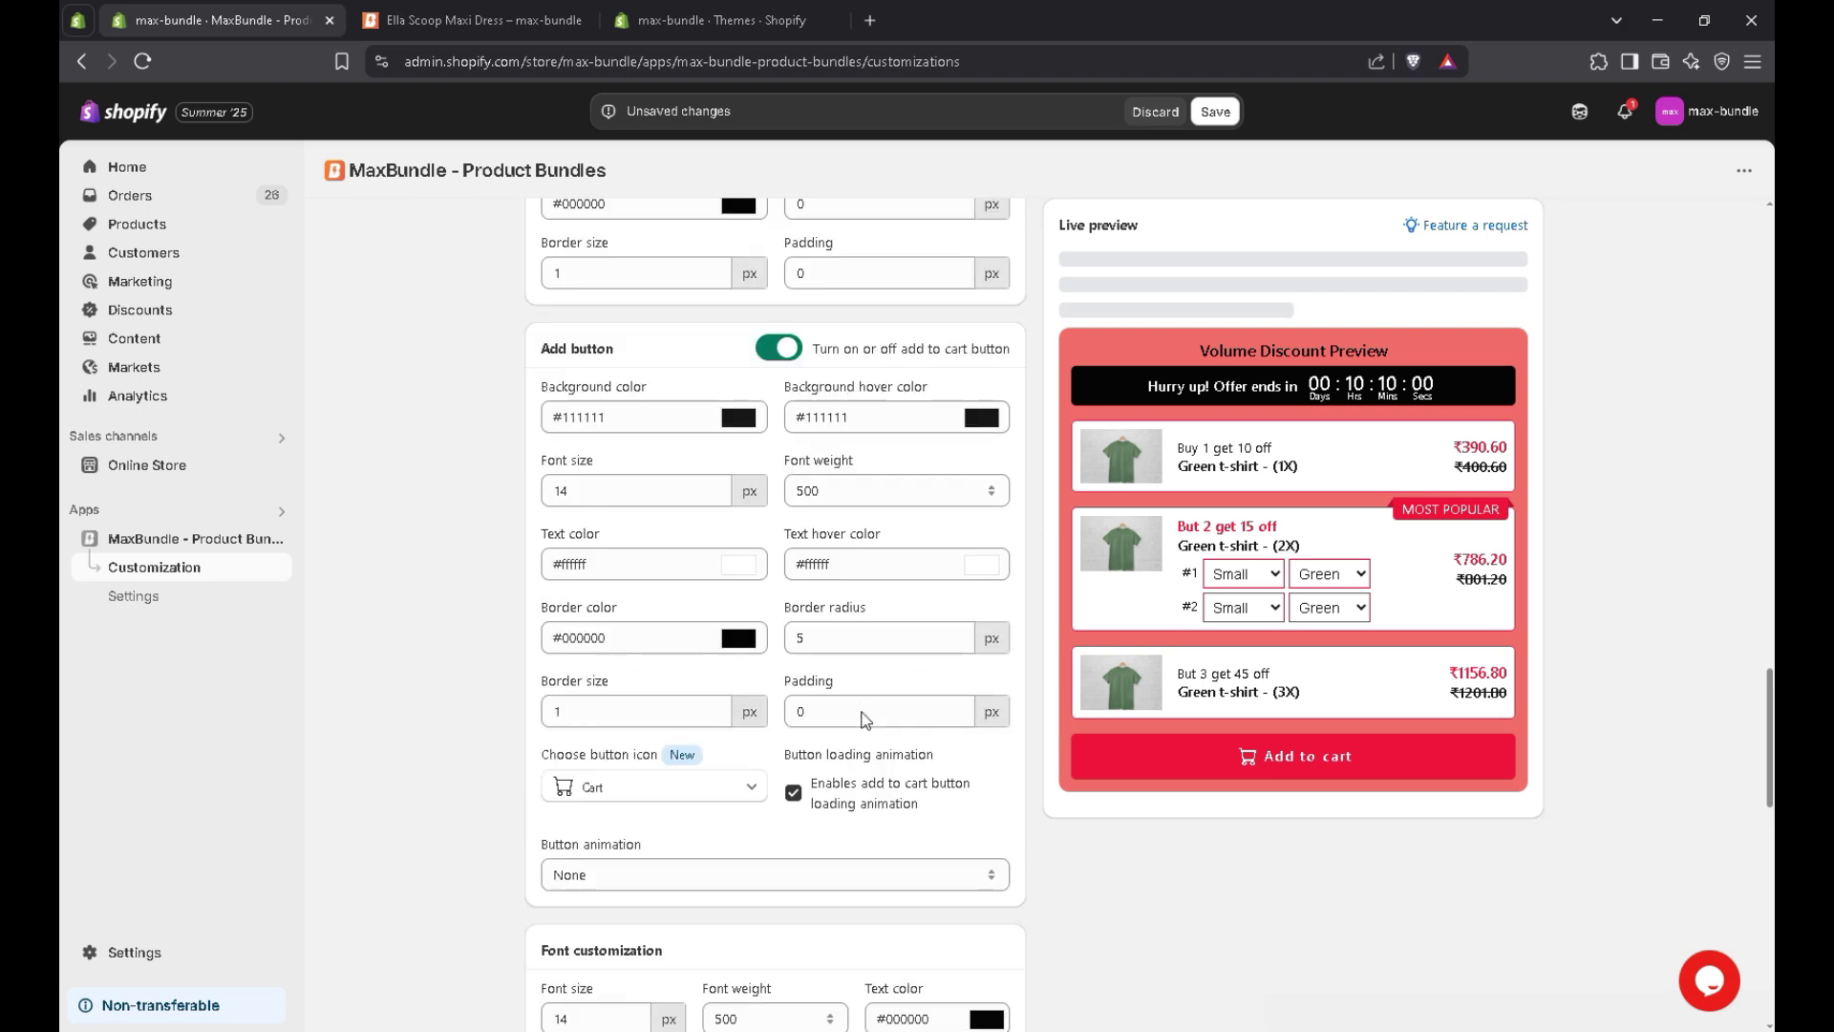
scroll(865, 720, "down", 4)
scroll(865, 720, "down", 1)
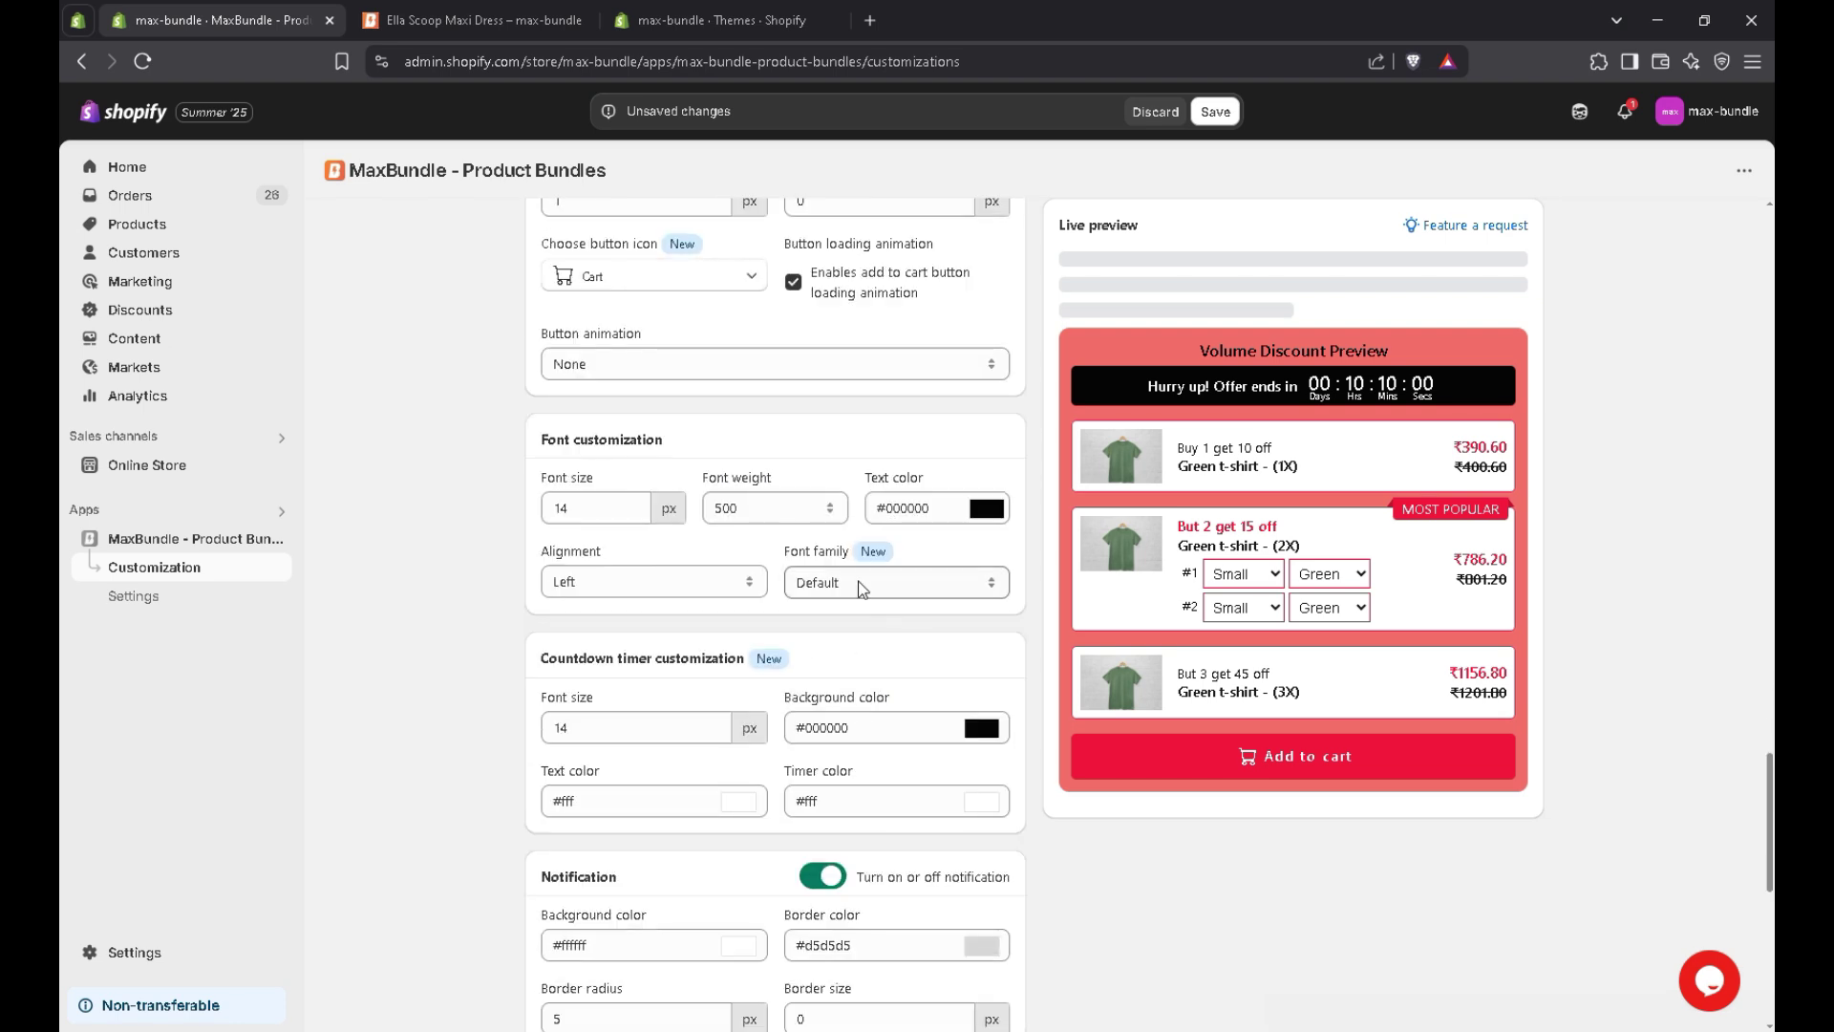
scroll(862, 589, "down", 2)
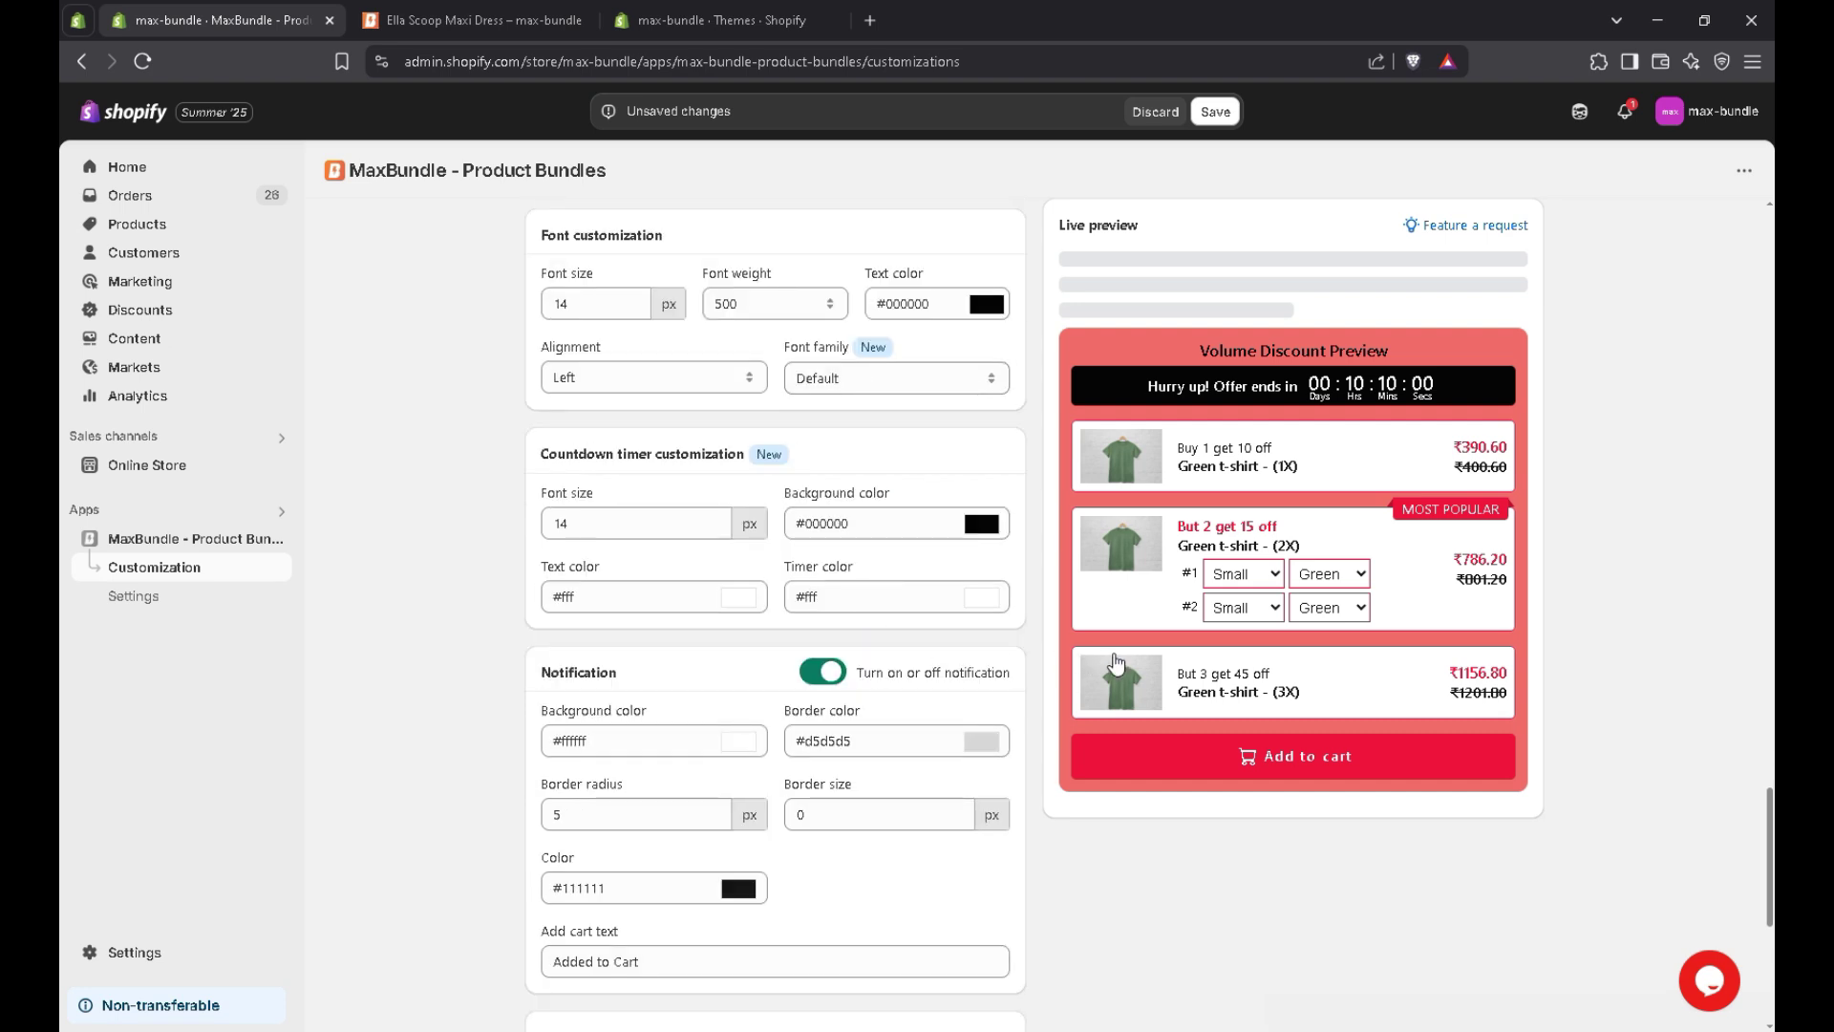
left_click_drag(1763, 826, 1758, 913)
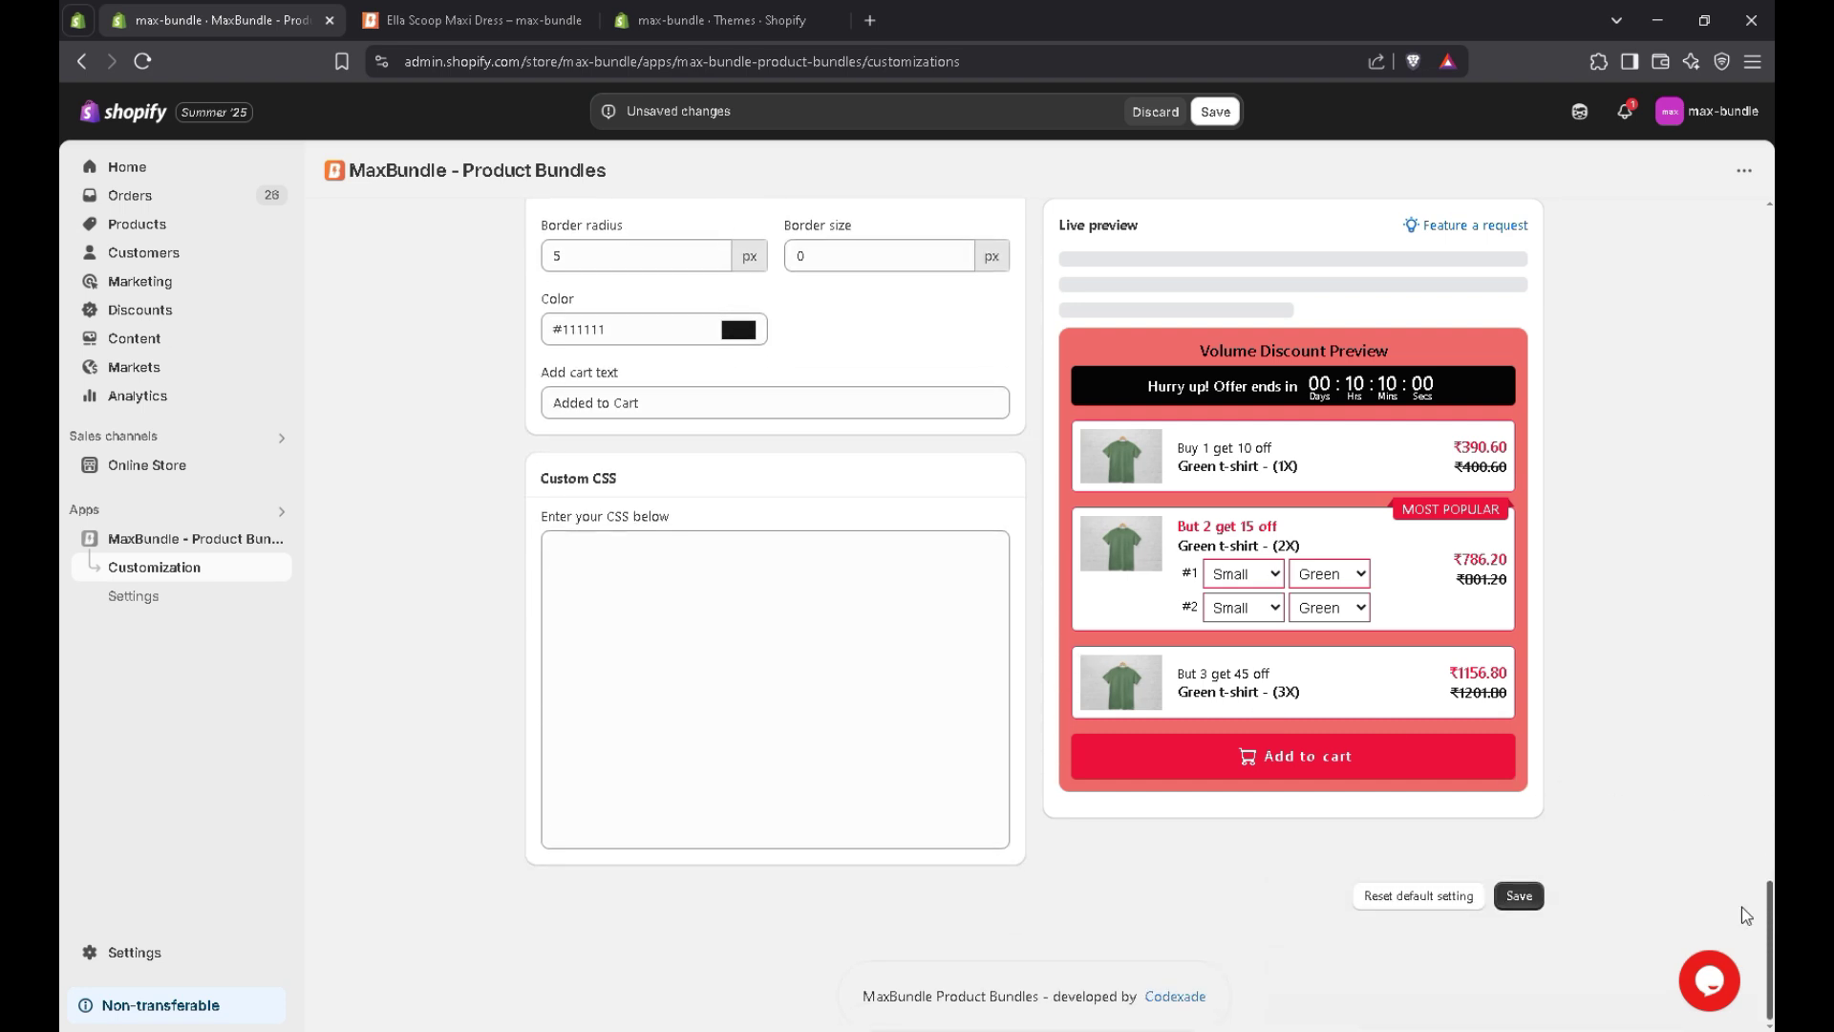
left_click(1518, 898)
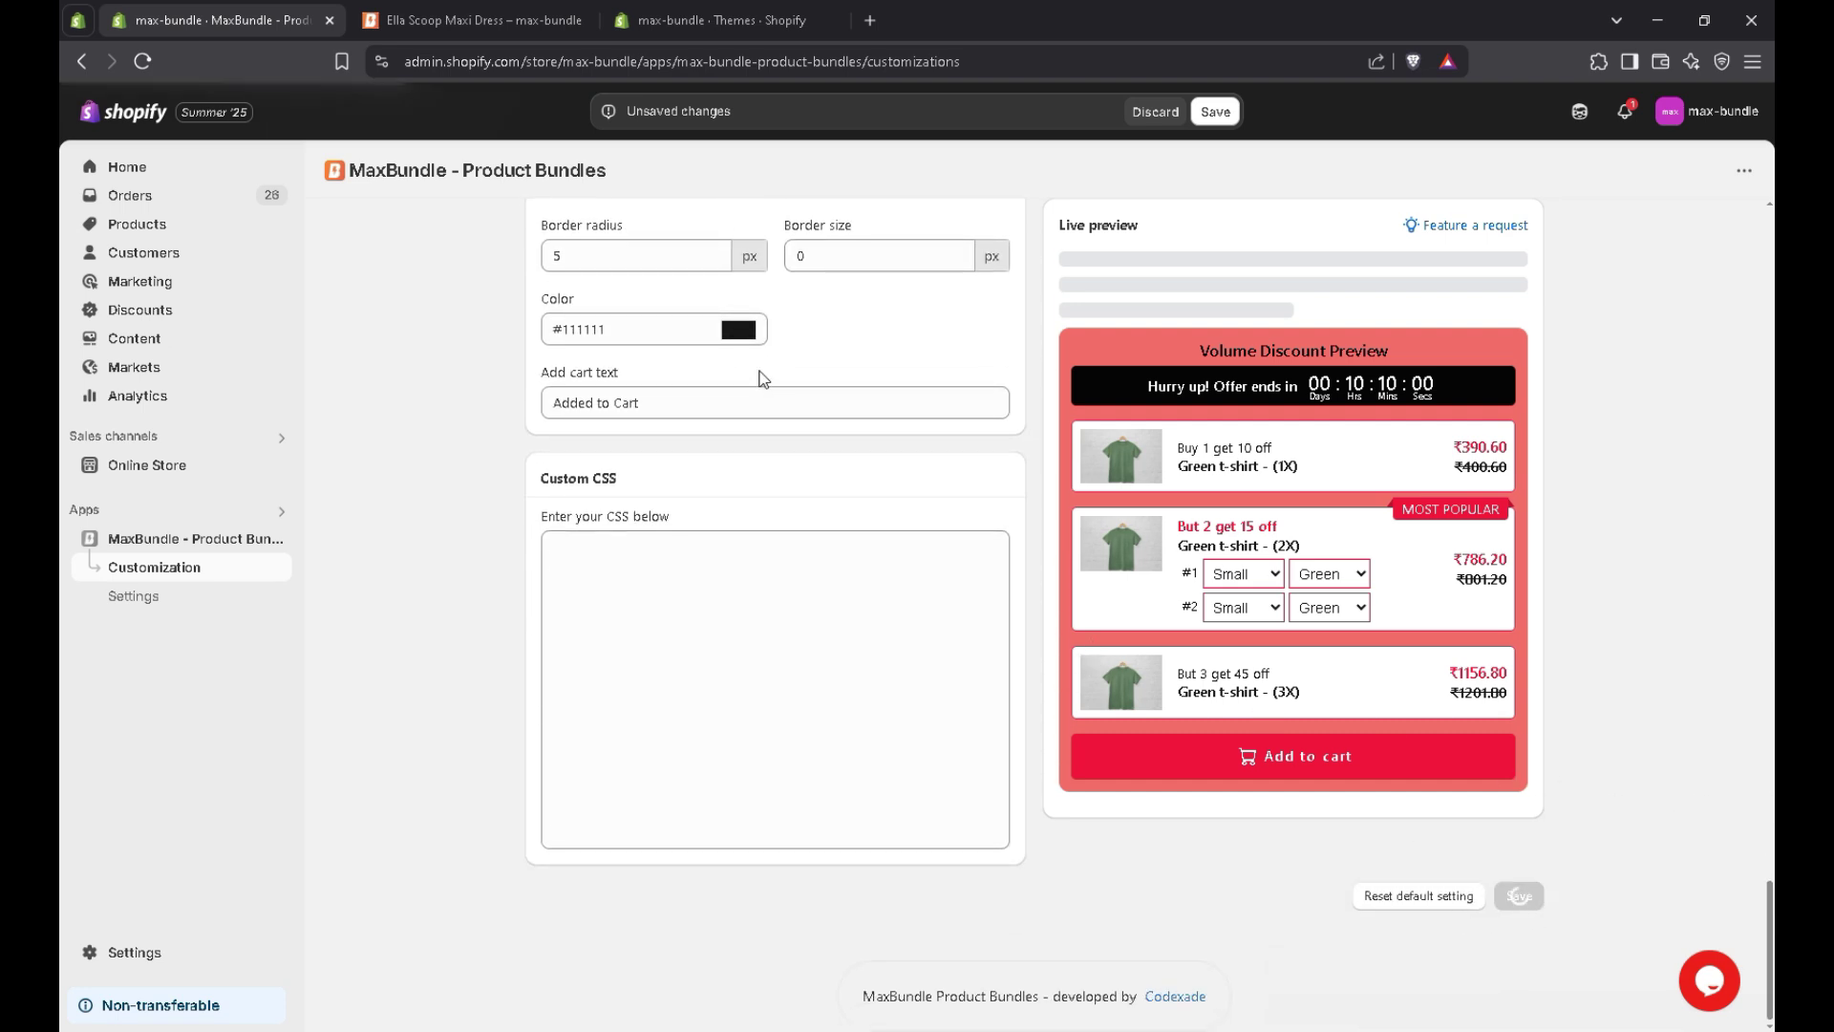
left_click(433, 2)
- Reload the dress page and add the Buy 3, get 20% OFF bundle (Rs. 624.00) to the cart
key("ctrl+r")
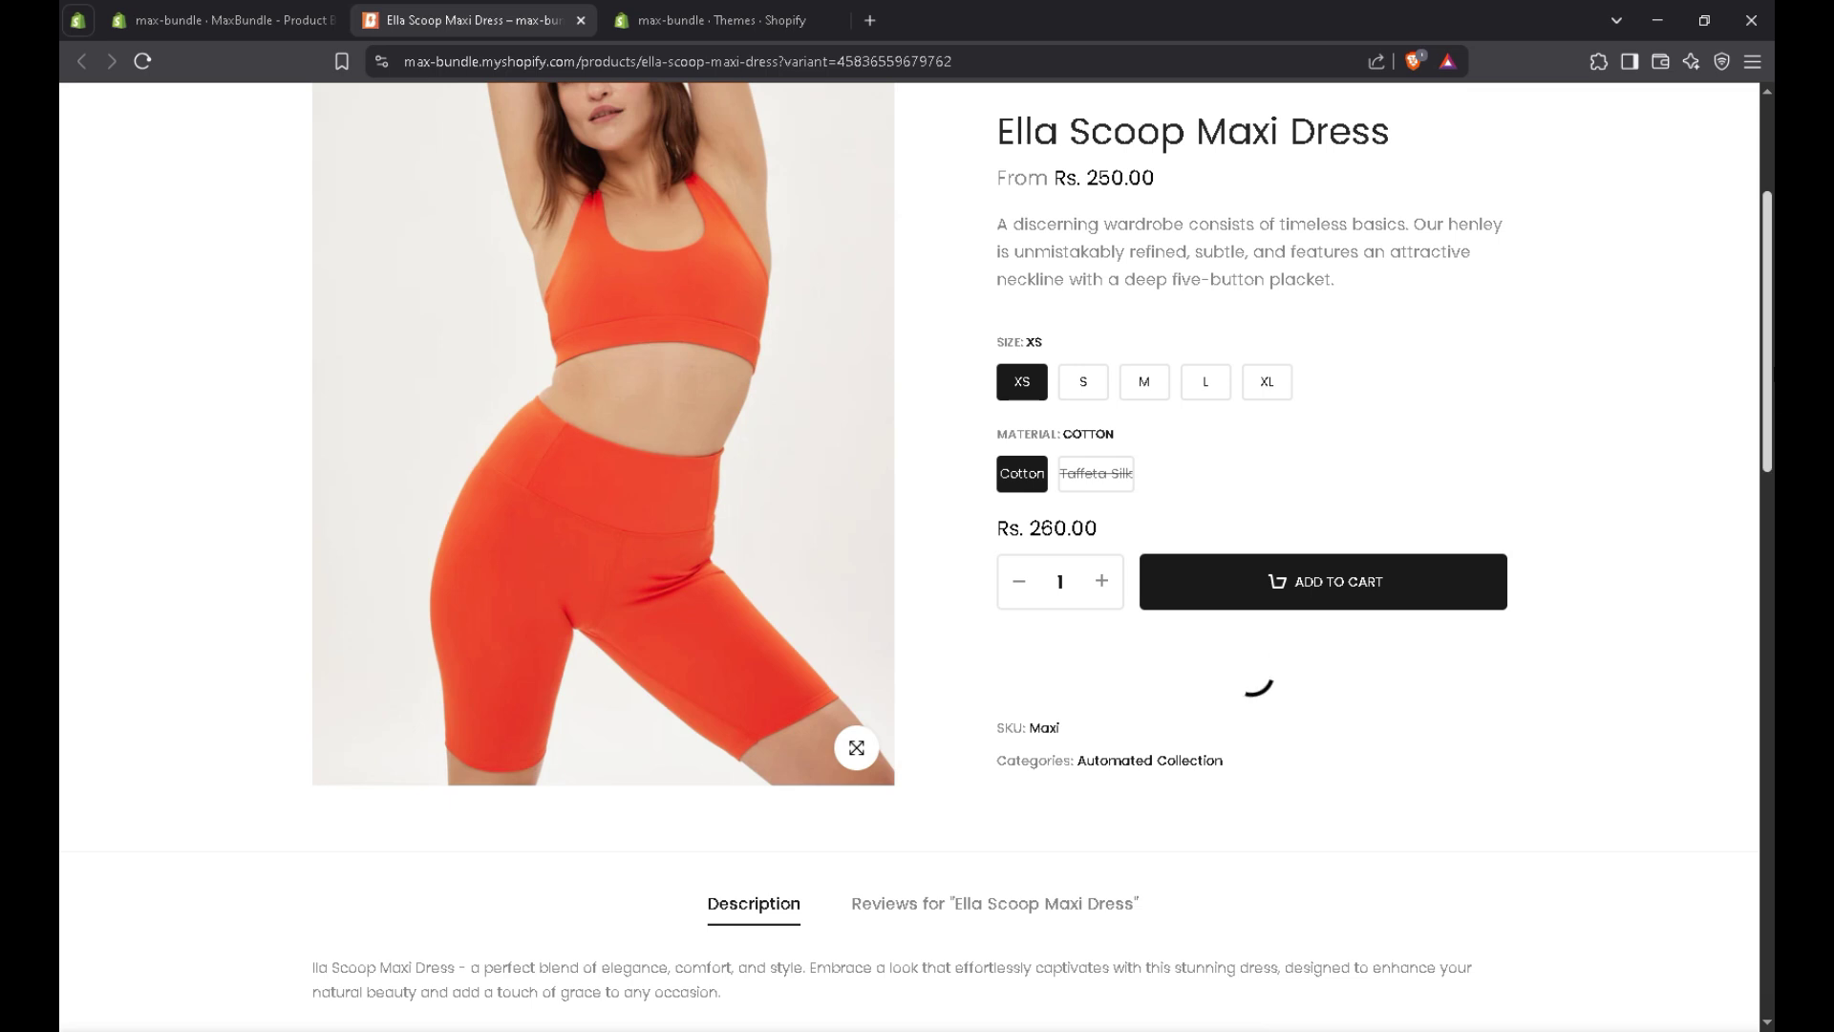
scroll(1542, 506, "down", 4)
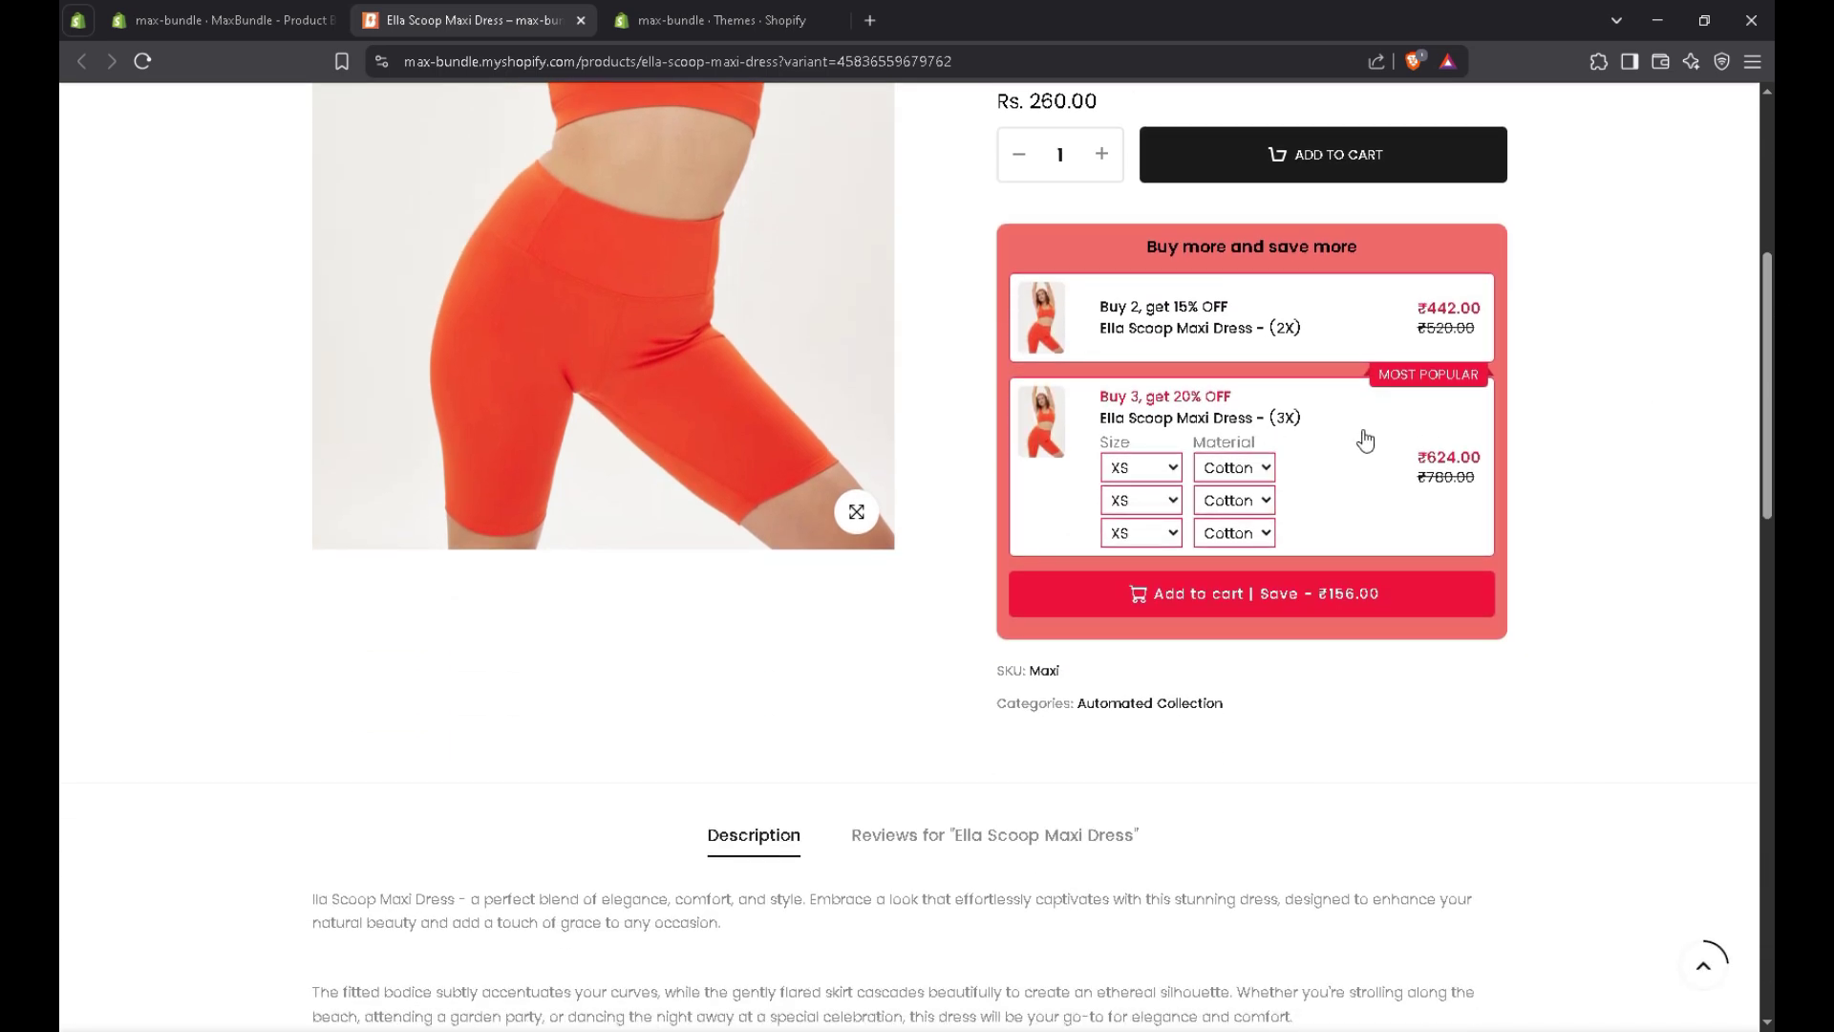
left_click(1267, 596)
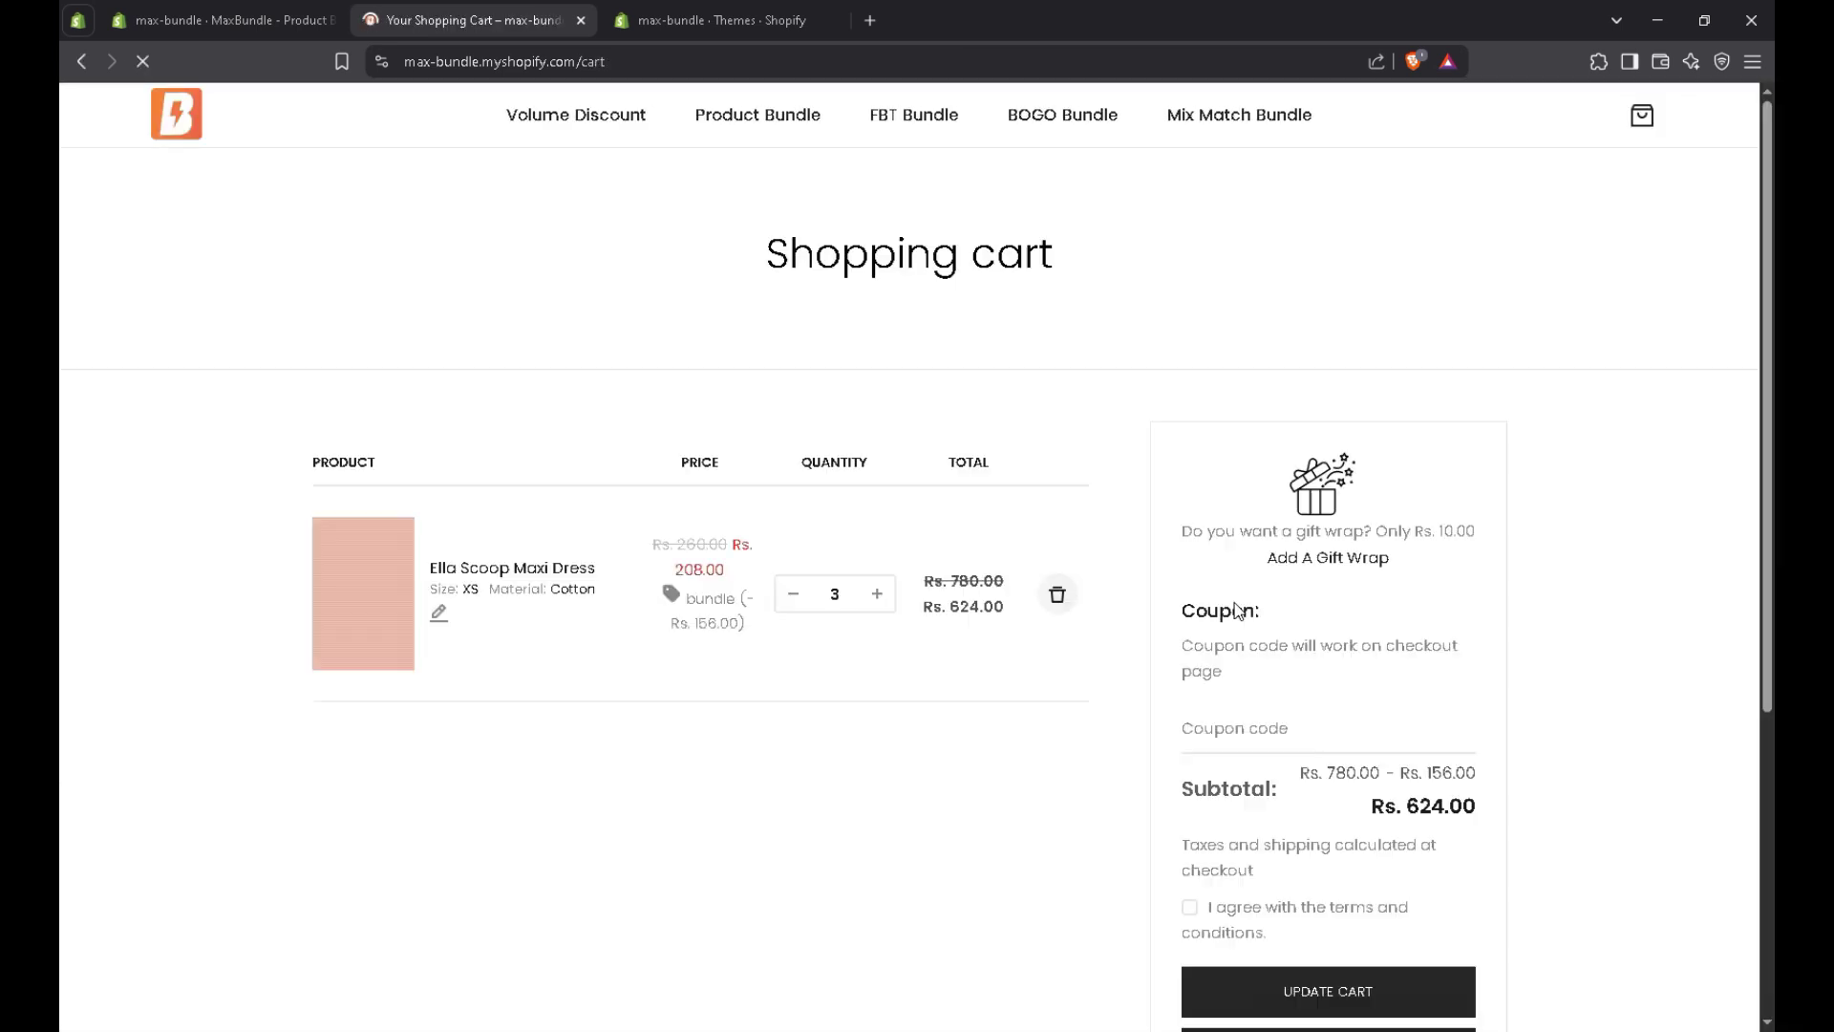
scroll(1204, 608, "down", 1)
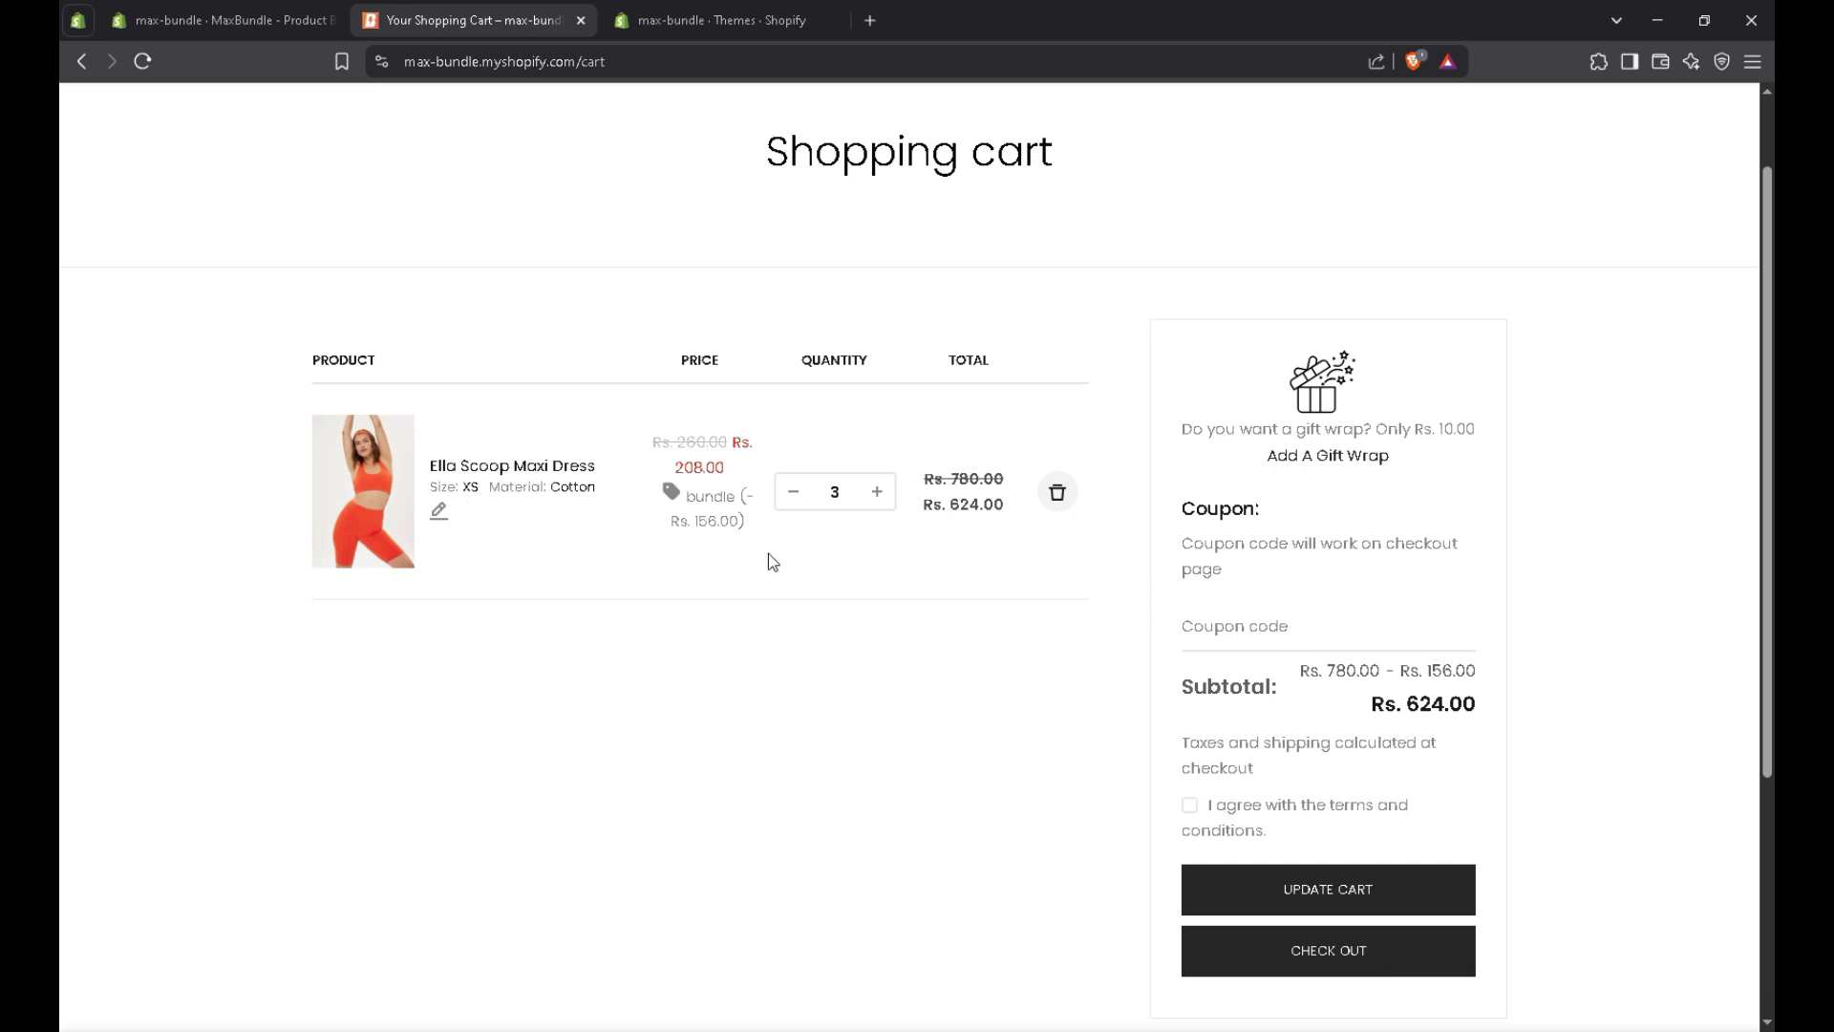
left_click(507, 467)
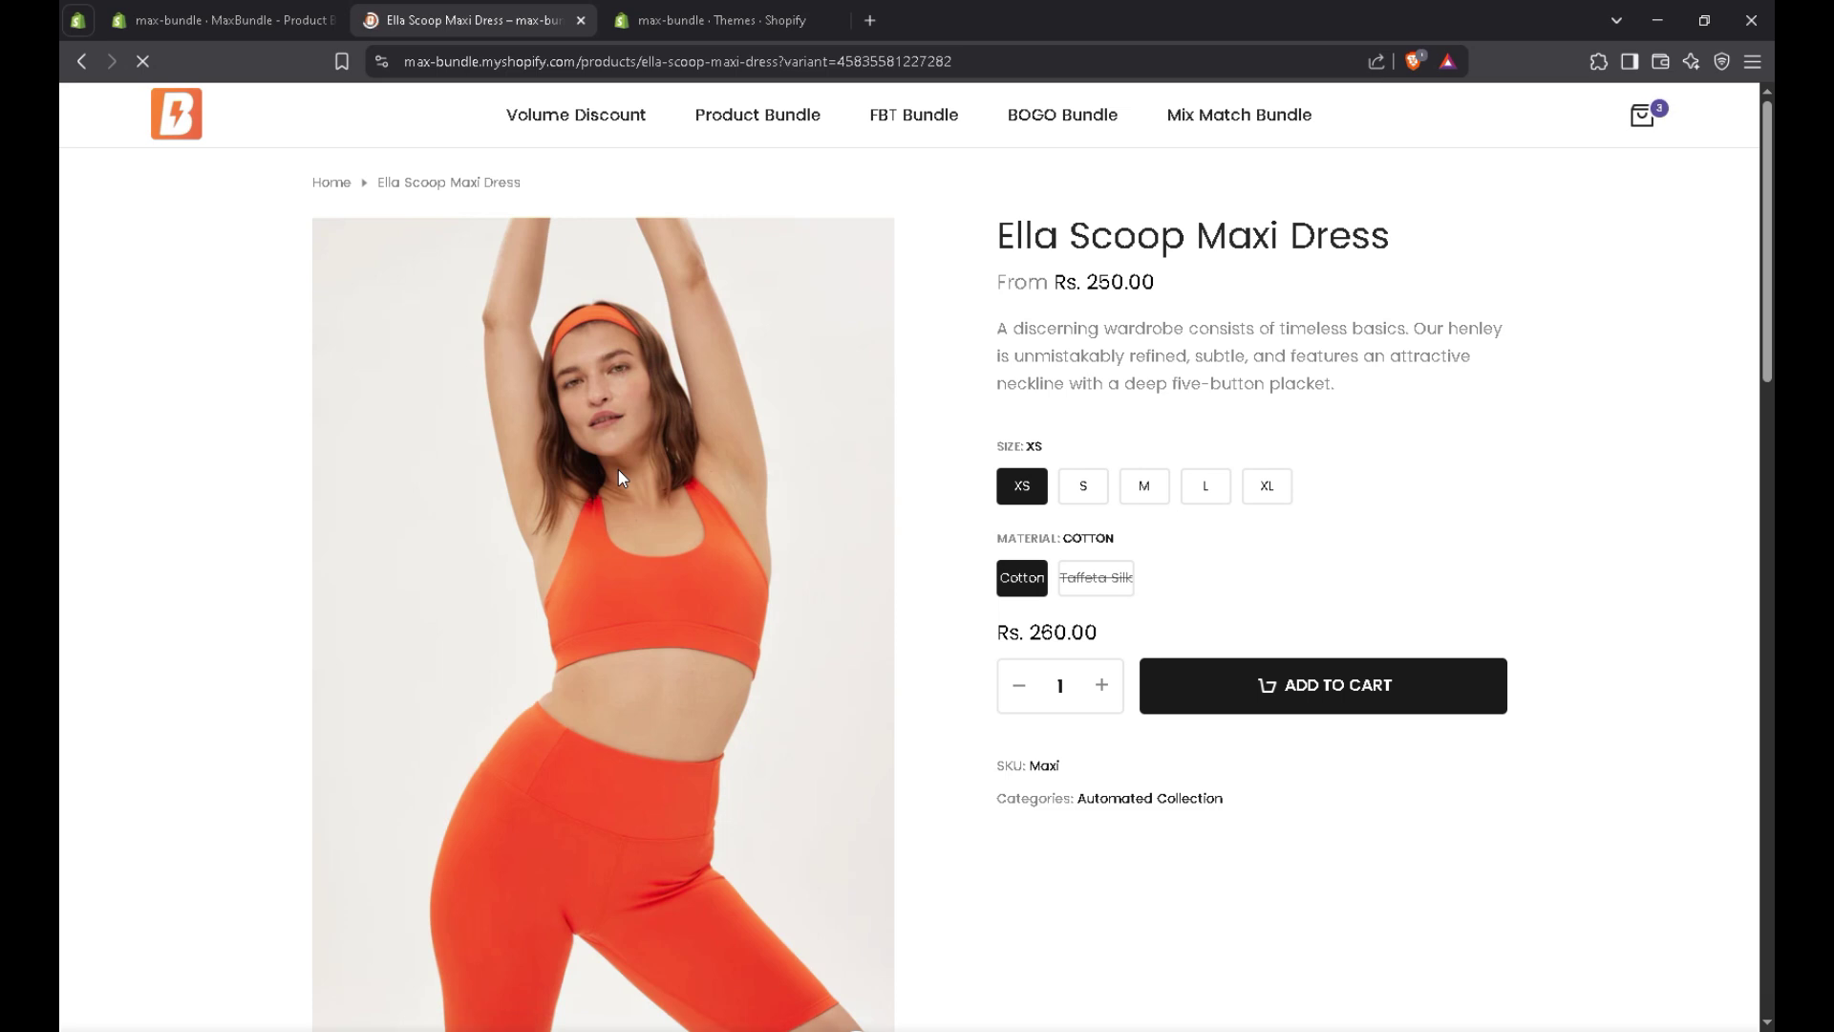
- Scroll the Ella Scoop Maxi Dress page down to the Buy 2 ₹442.00 and Buy 3 ₹624.00 tiers
scroll(619, 476, "down", 1)
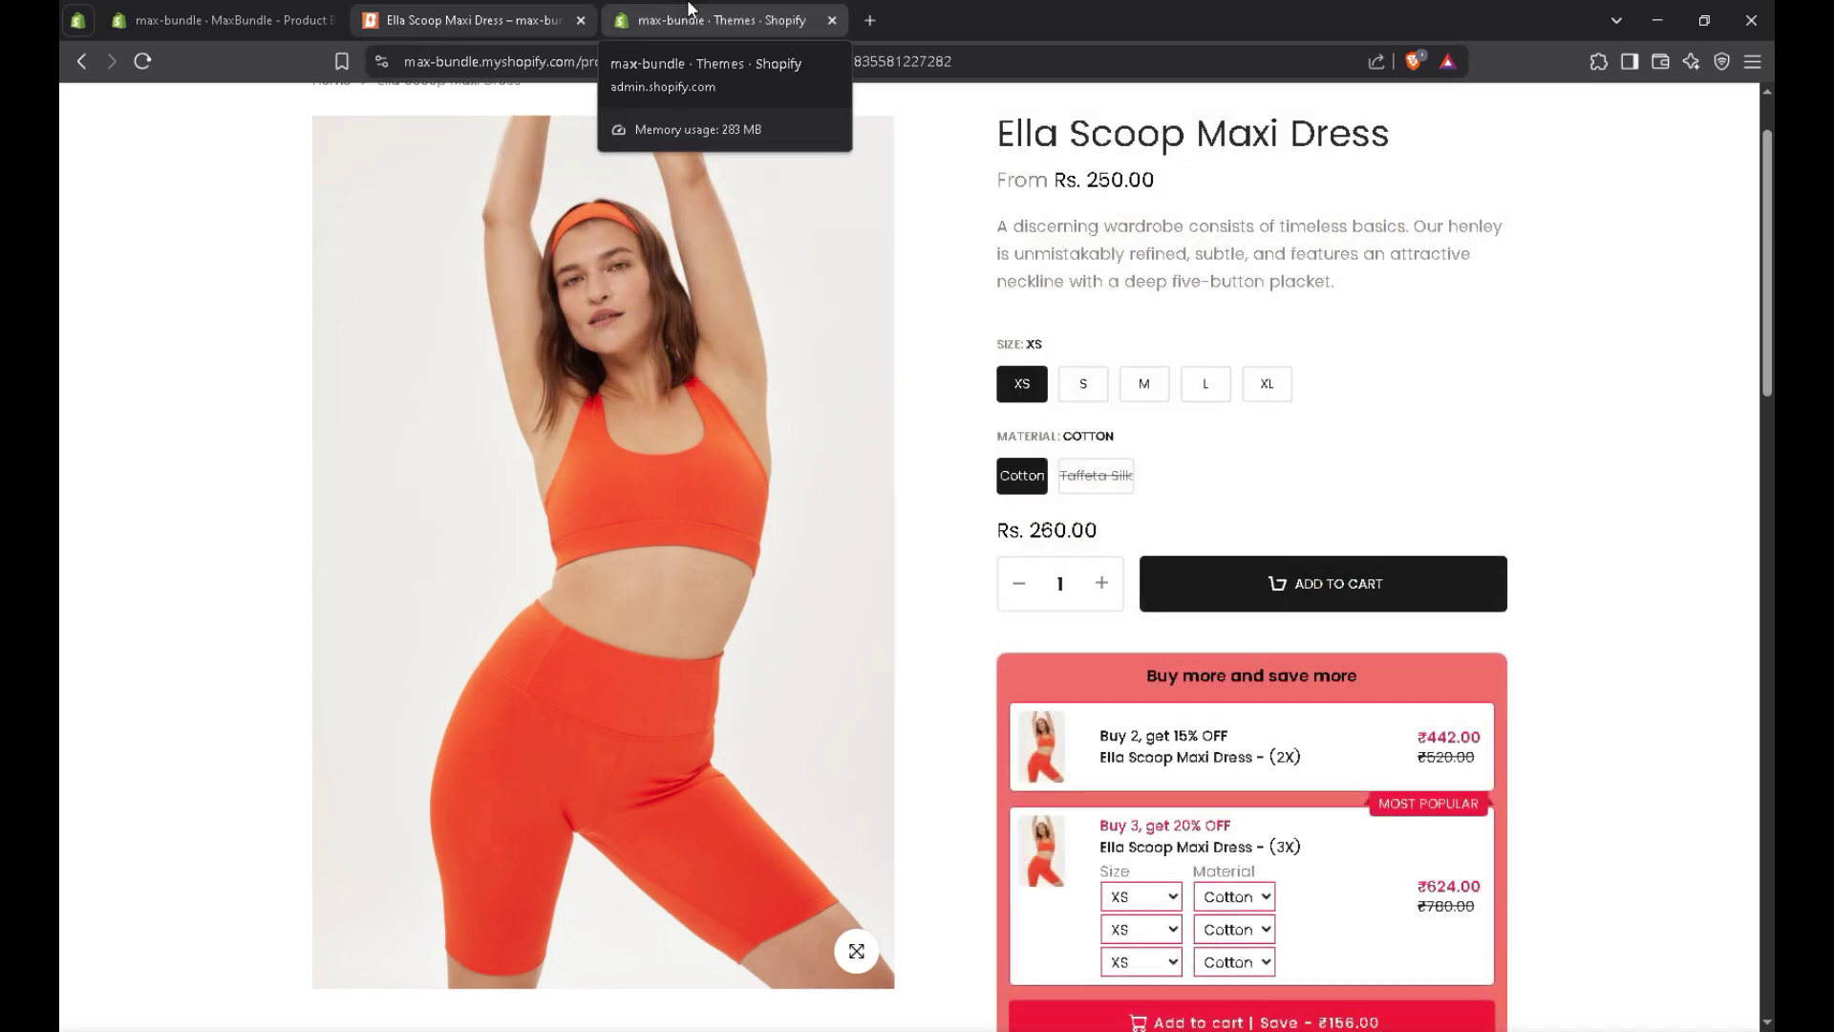
- Customize MaxBundle-Nitro-Theme on the Products > Default product template and expand Product main's blocks
left_click(687, 11)
scroll(748, 266, "down", 2)
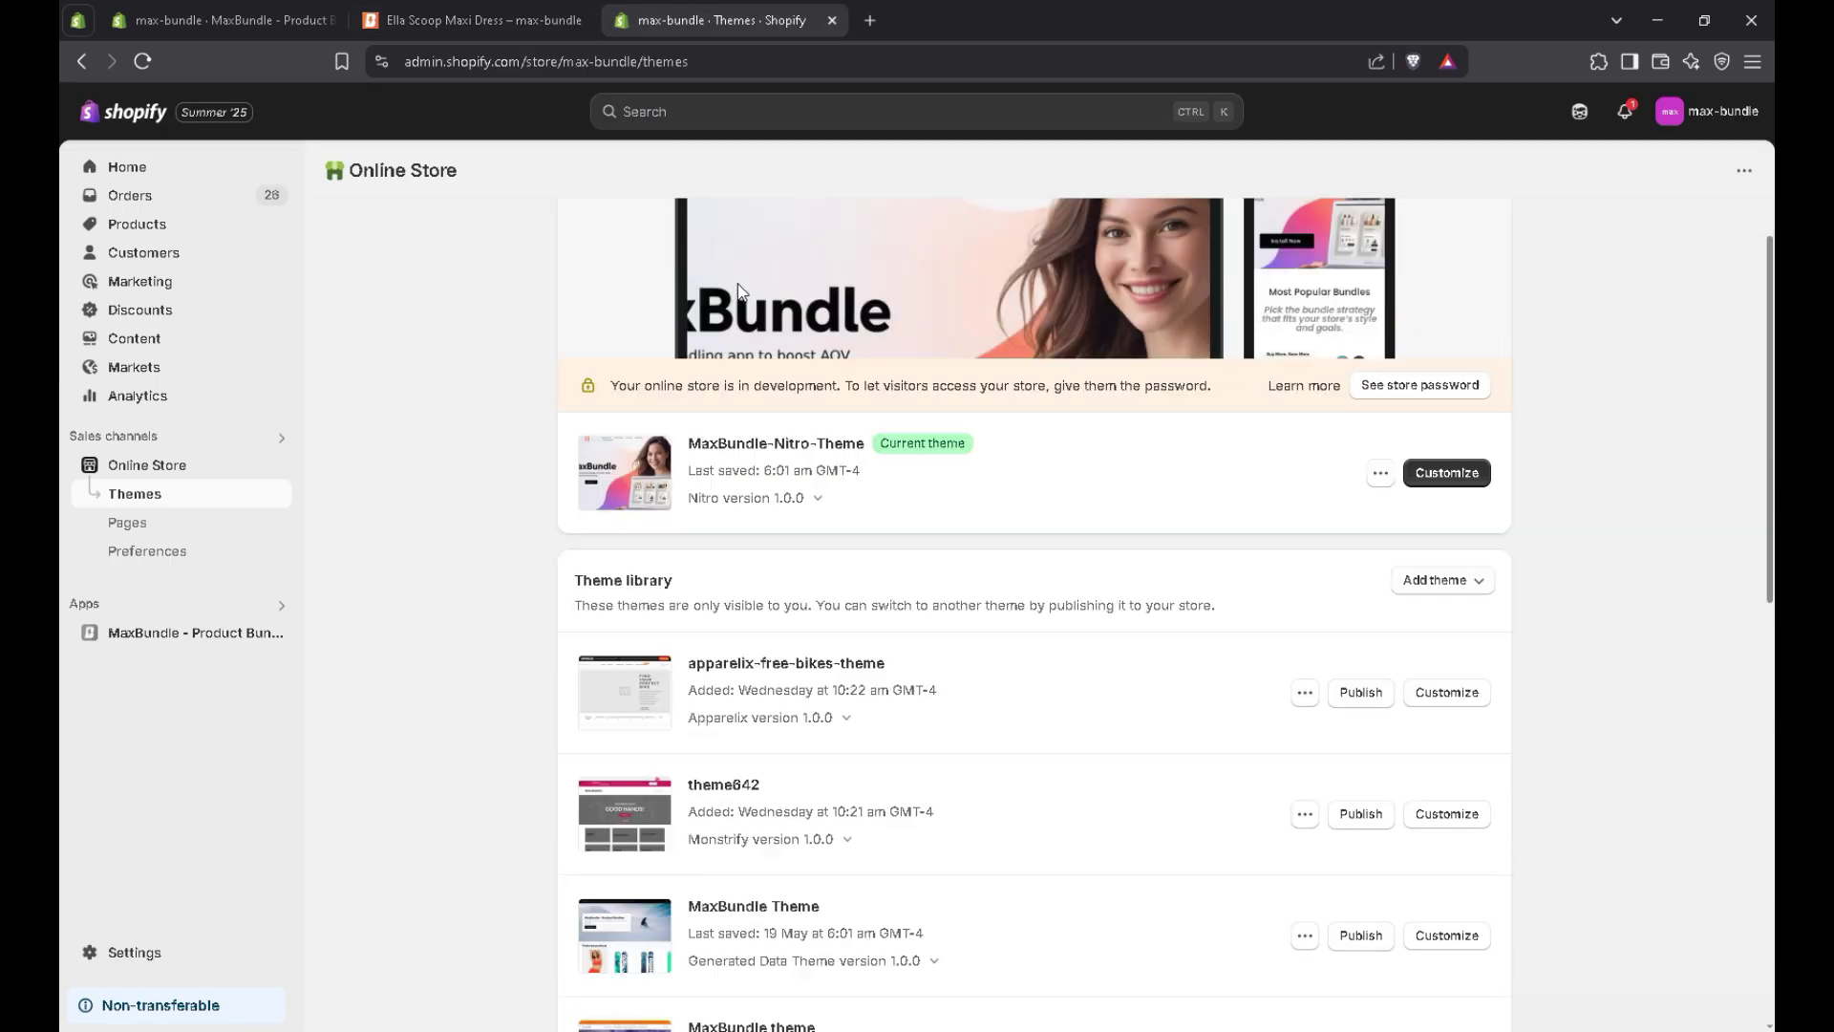
left_click(1462, 474)
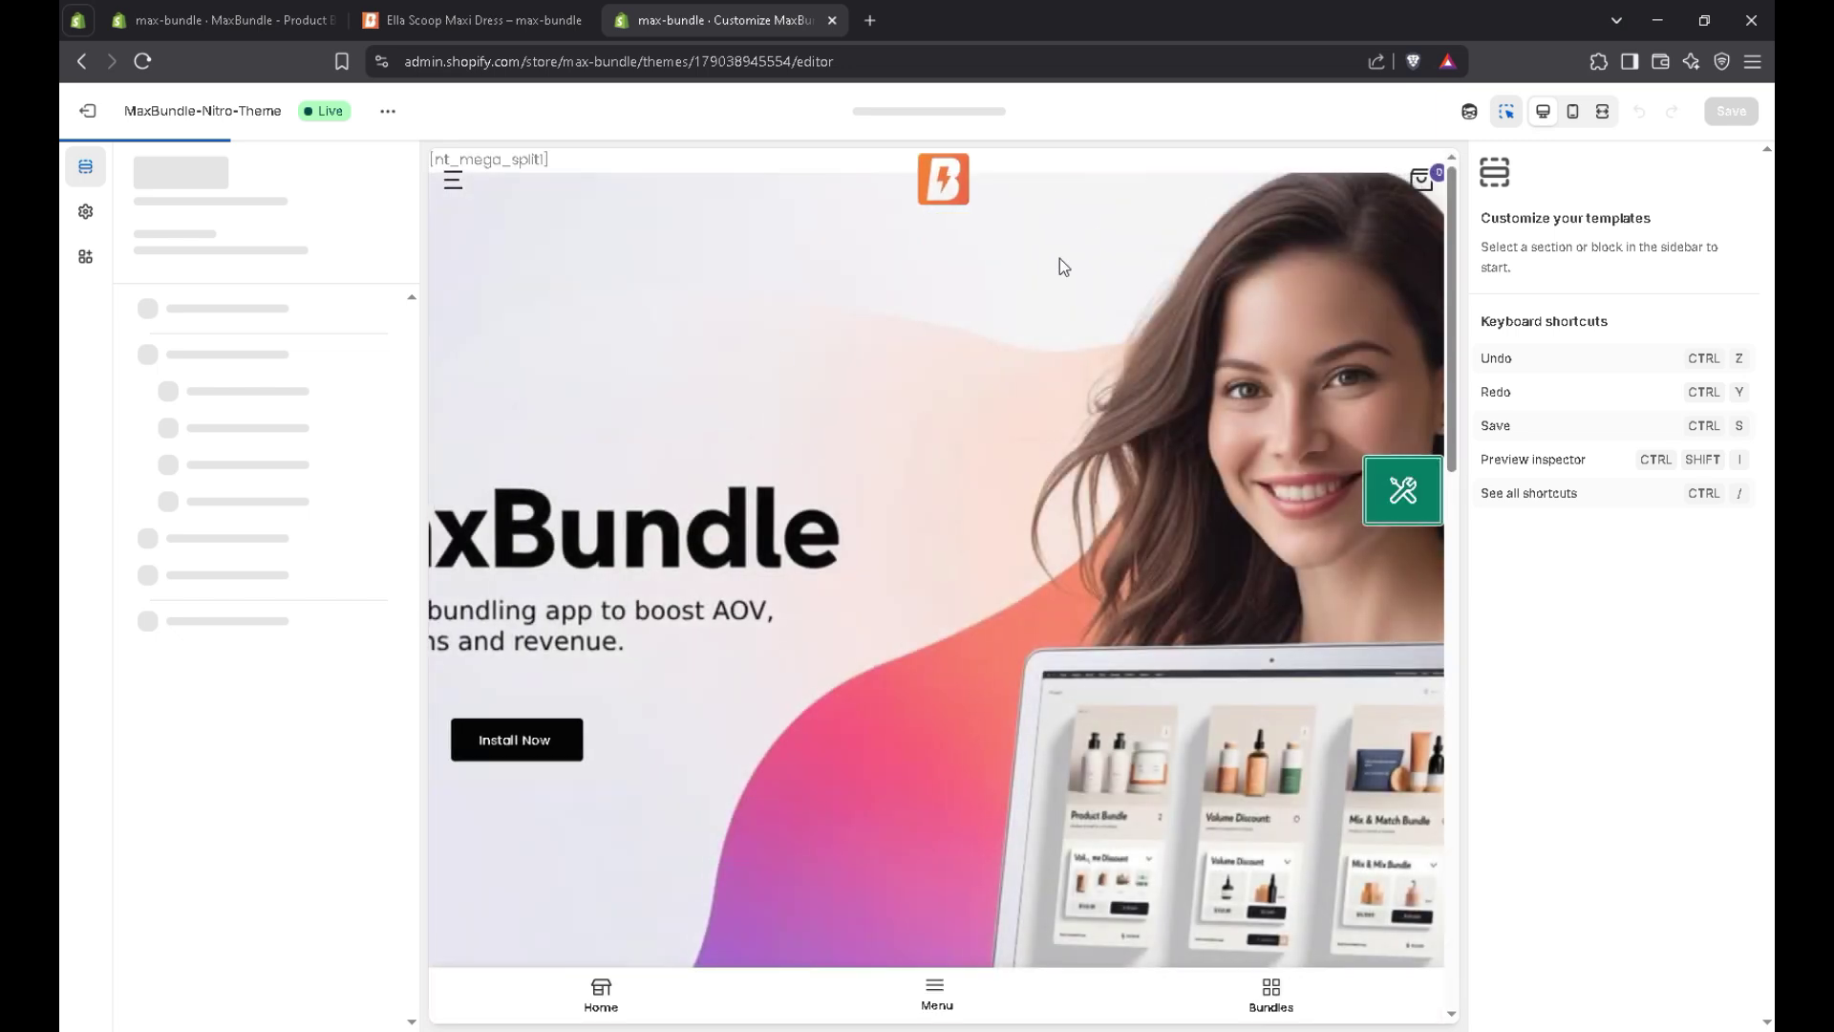
left_click(931, 113)
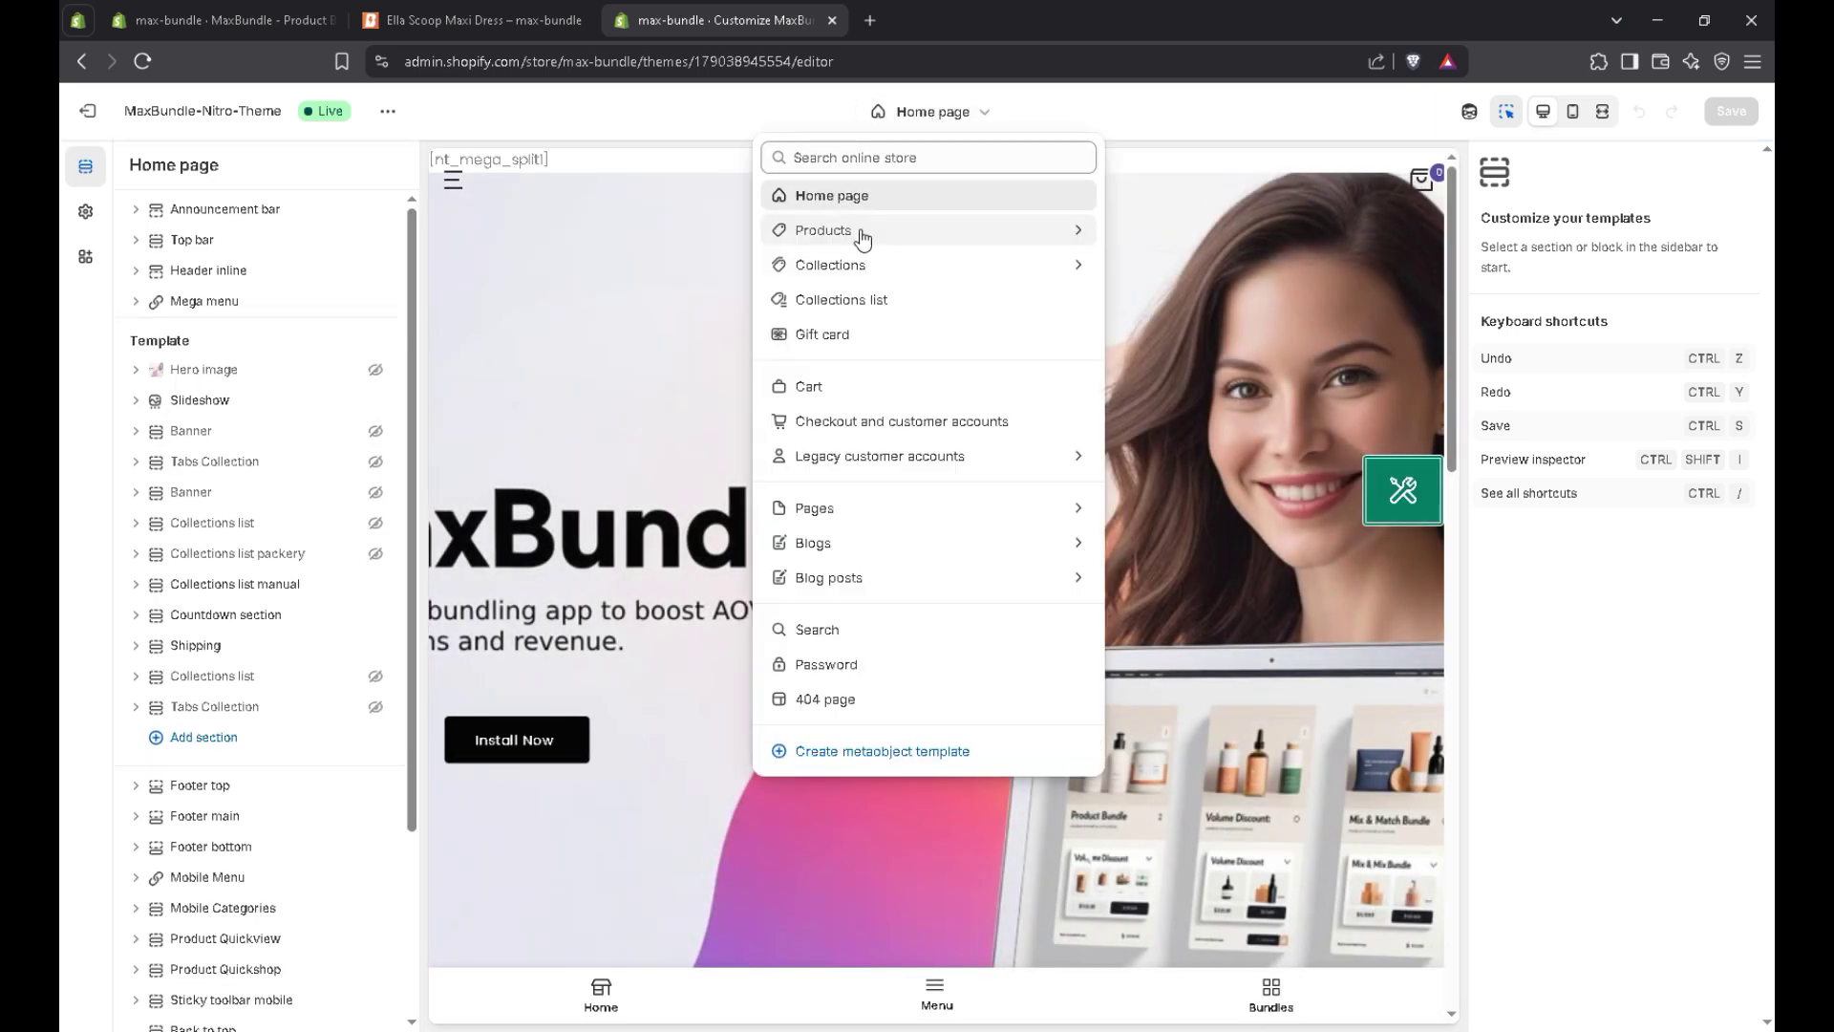
left_click(898, 231)
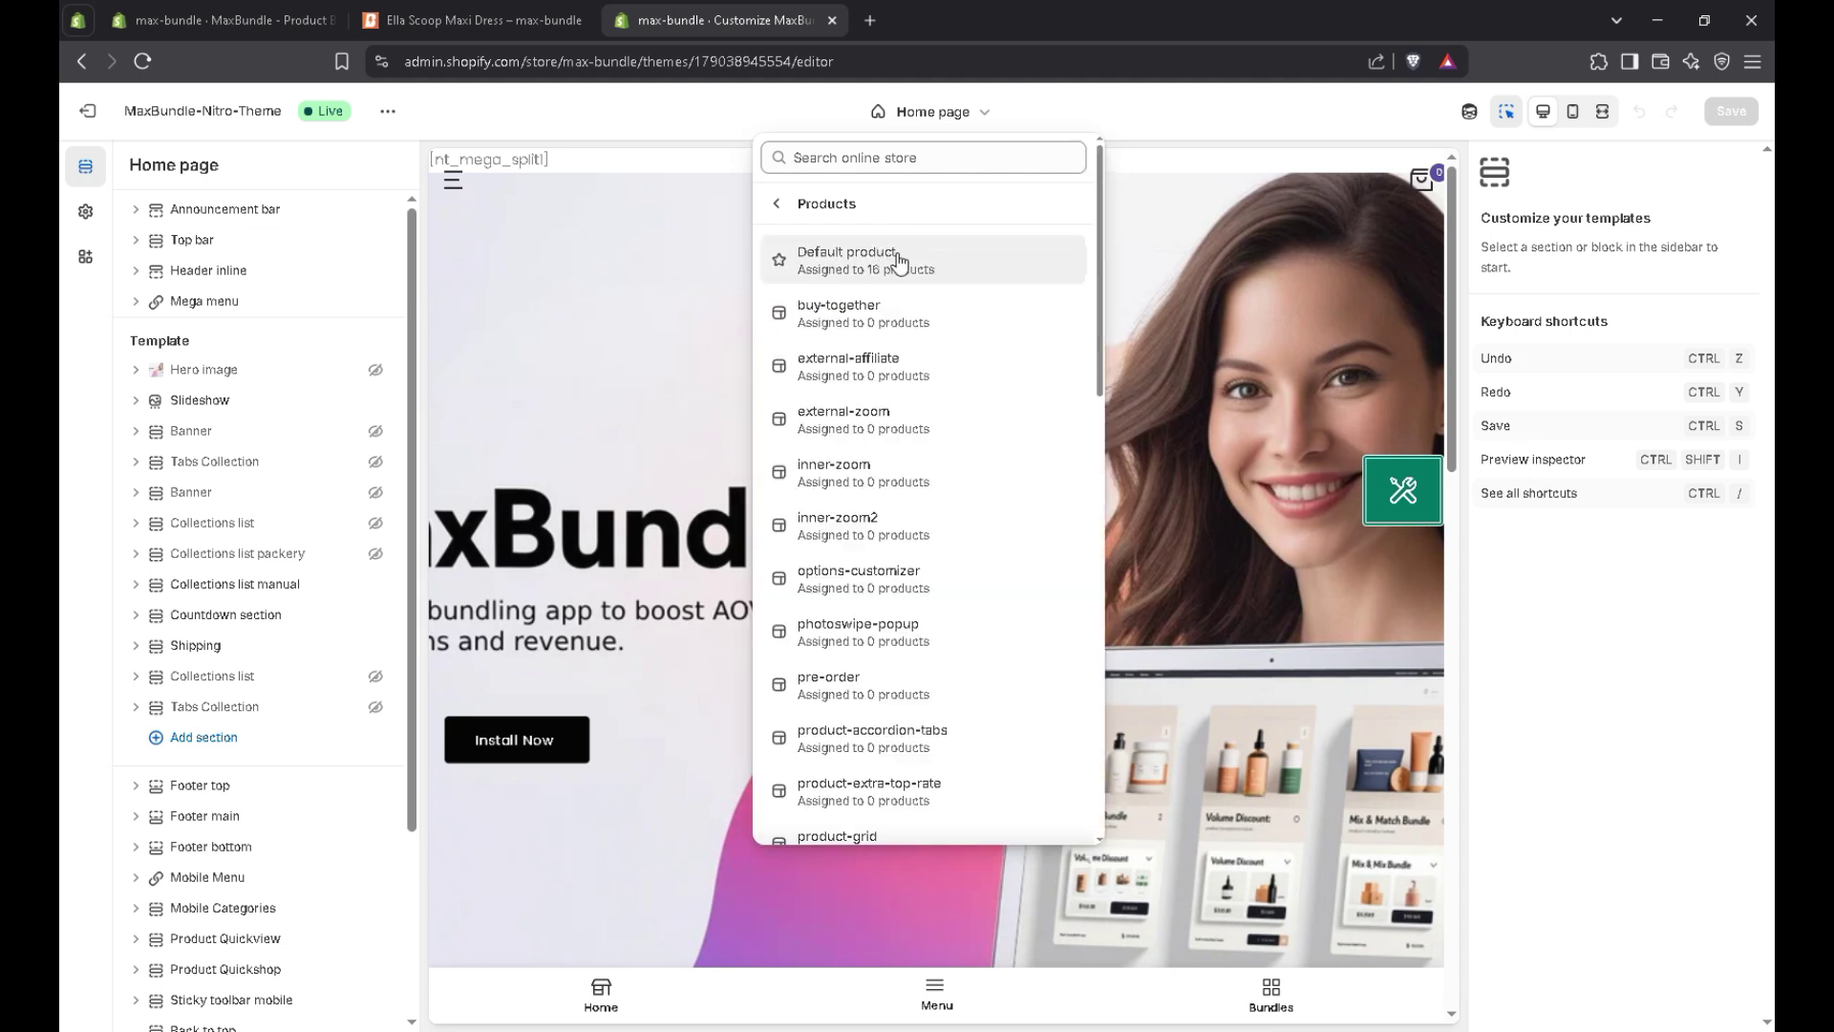
left_click(884, 261)
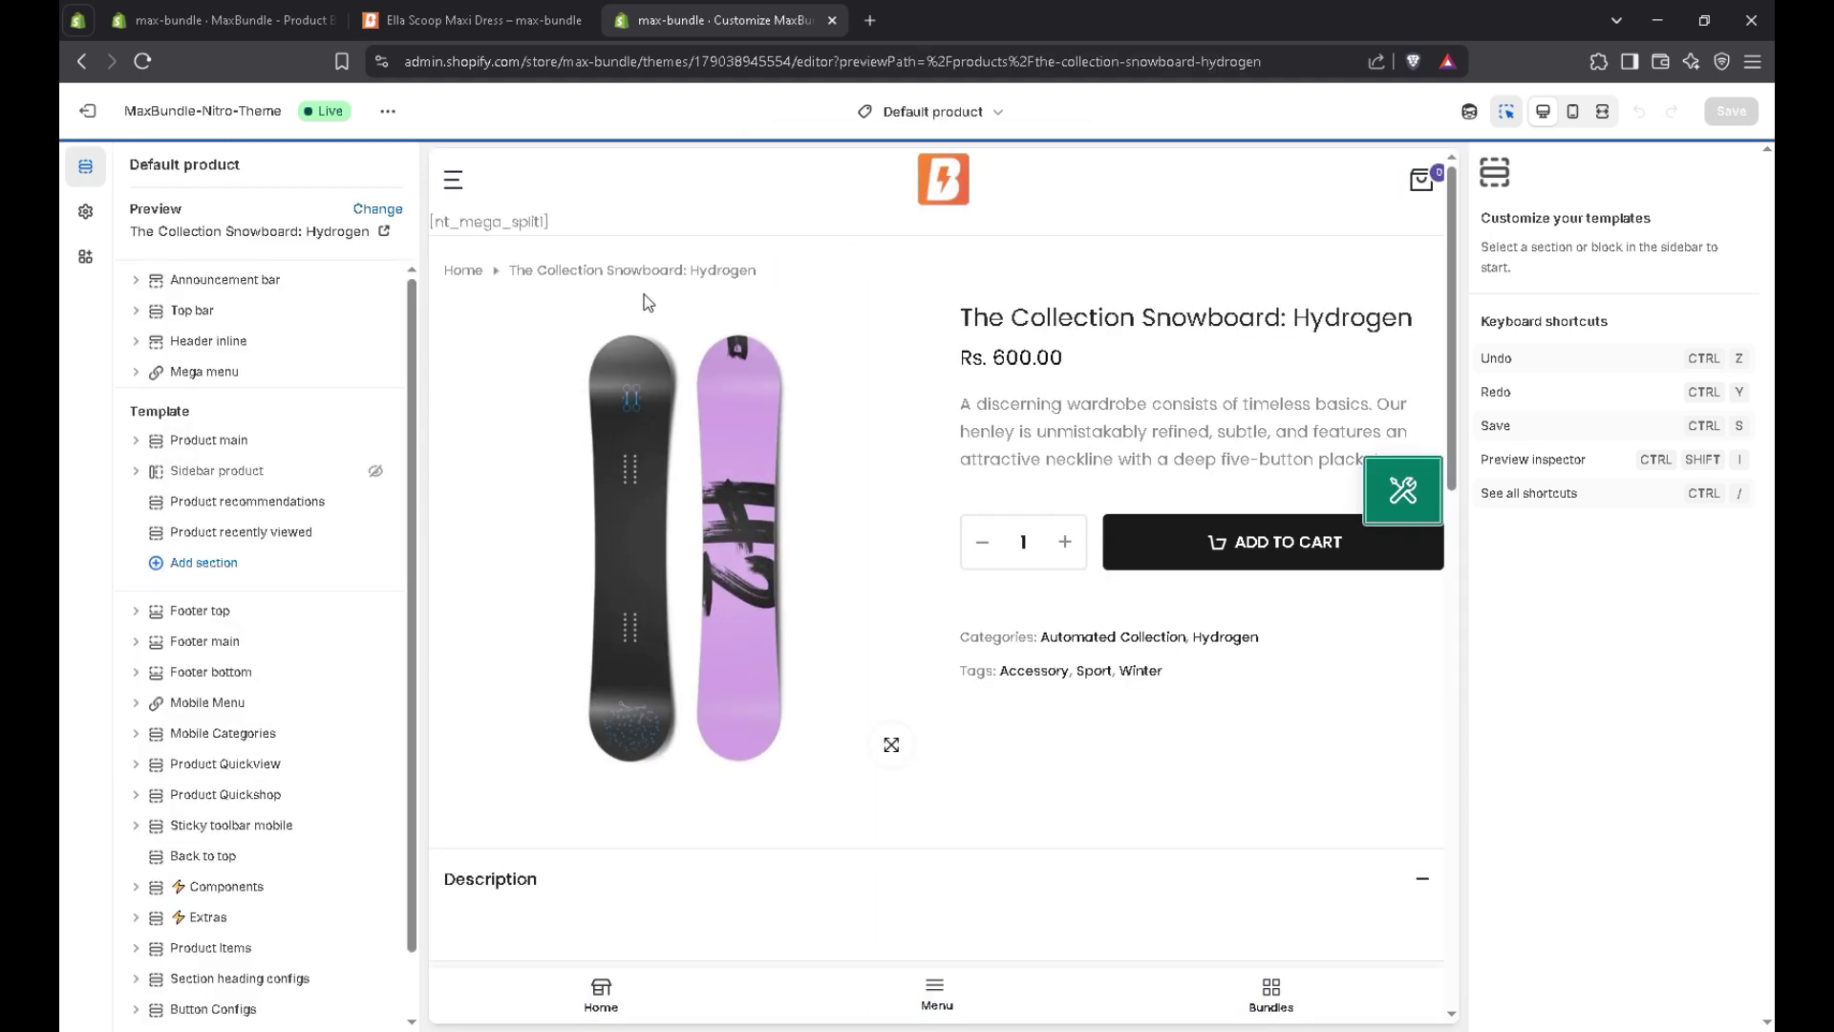
left_click(256, 449)
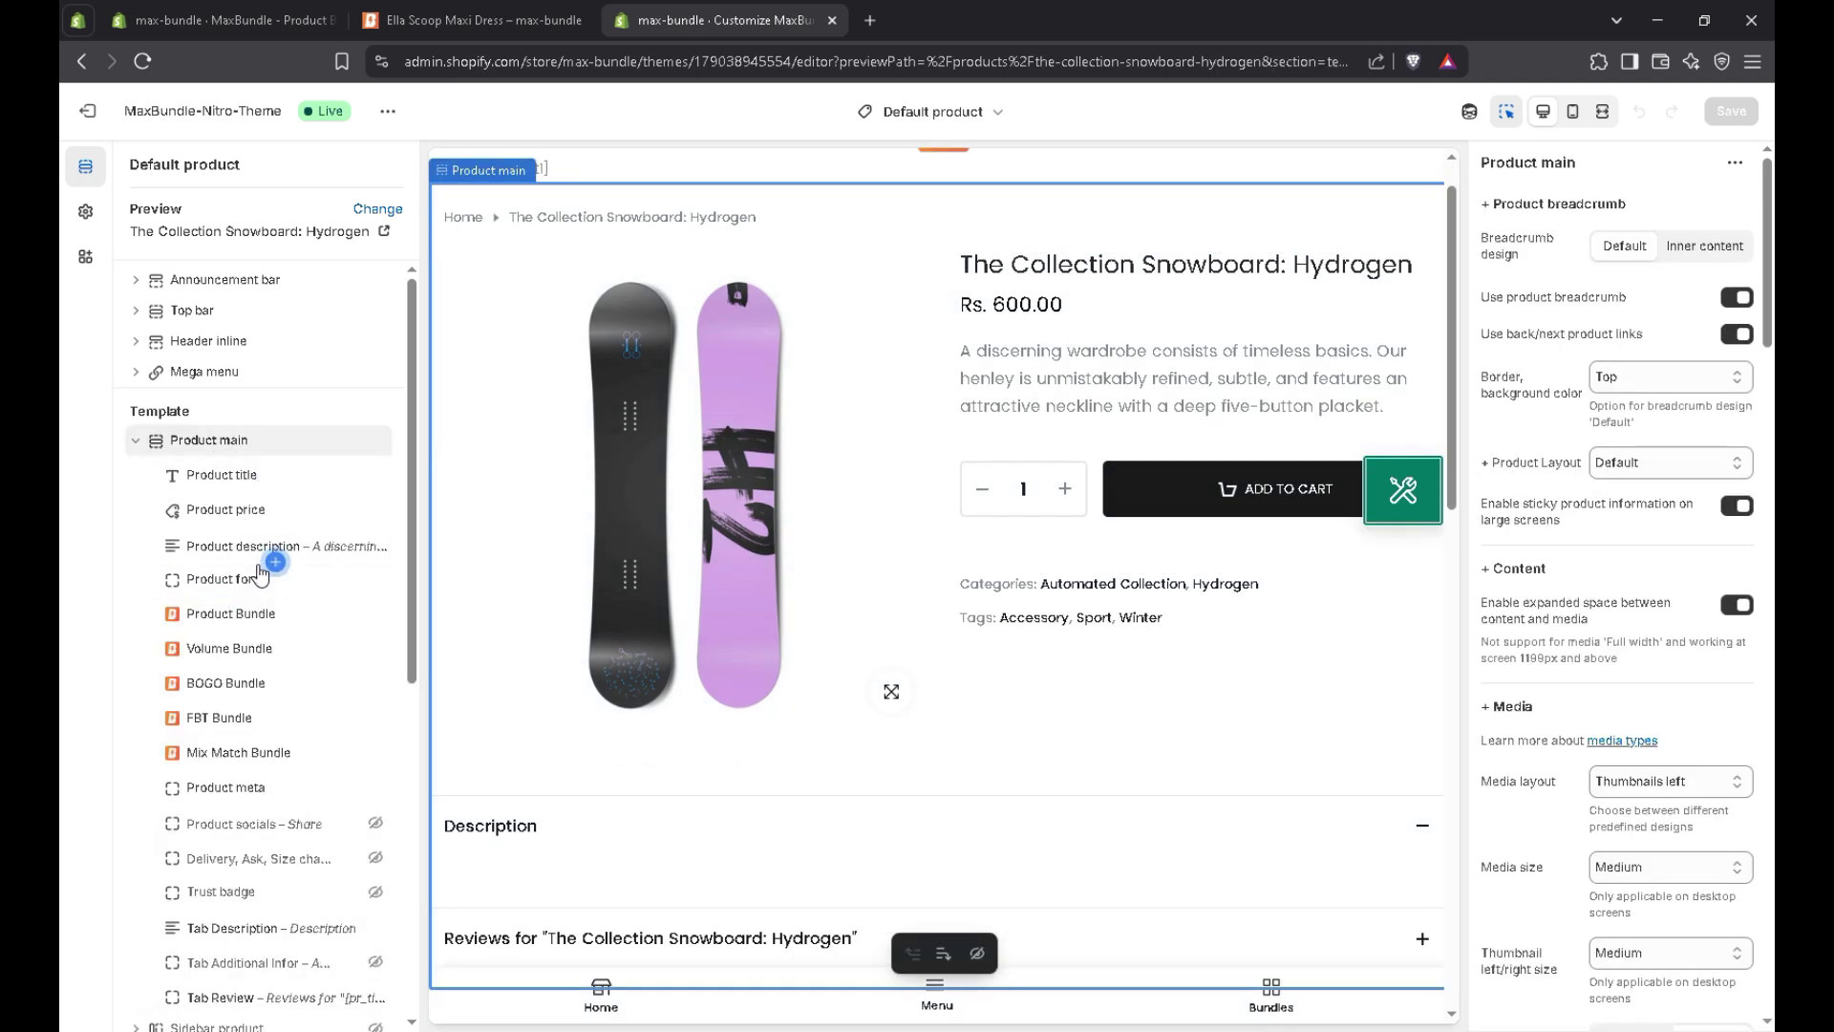
- Add a Volume Bundle app block below Product description
left_click(276, 563)
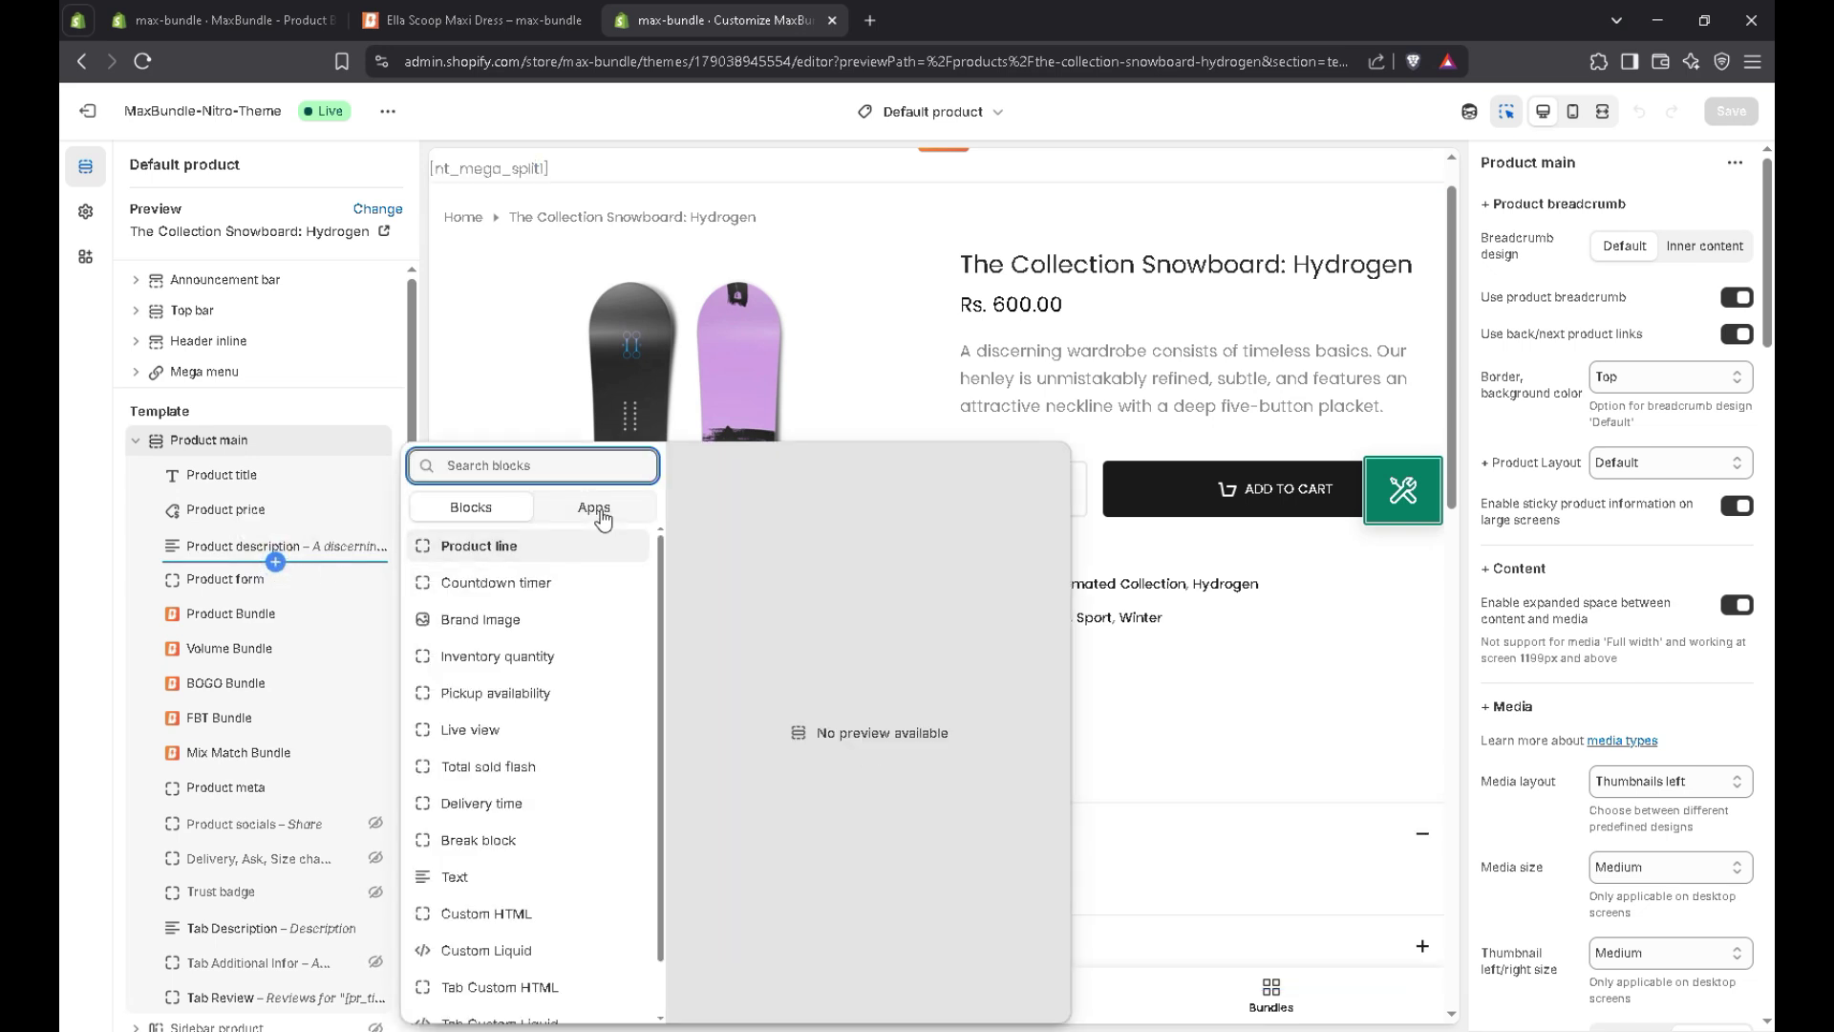
left_click(600, 513)
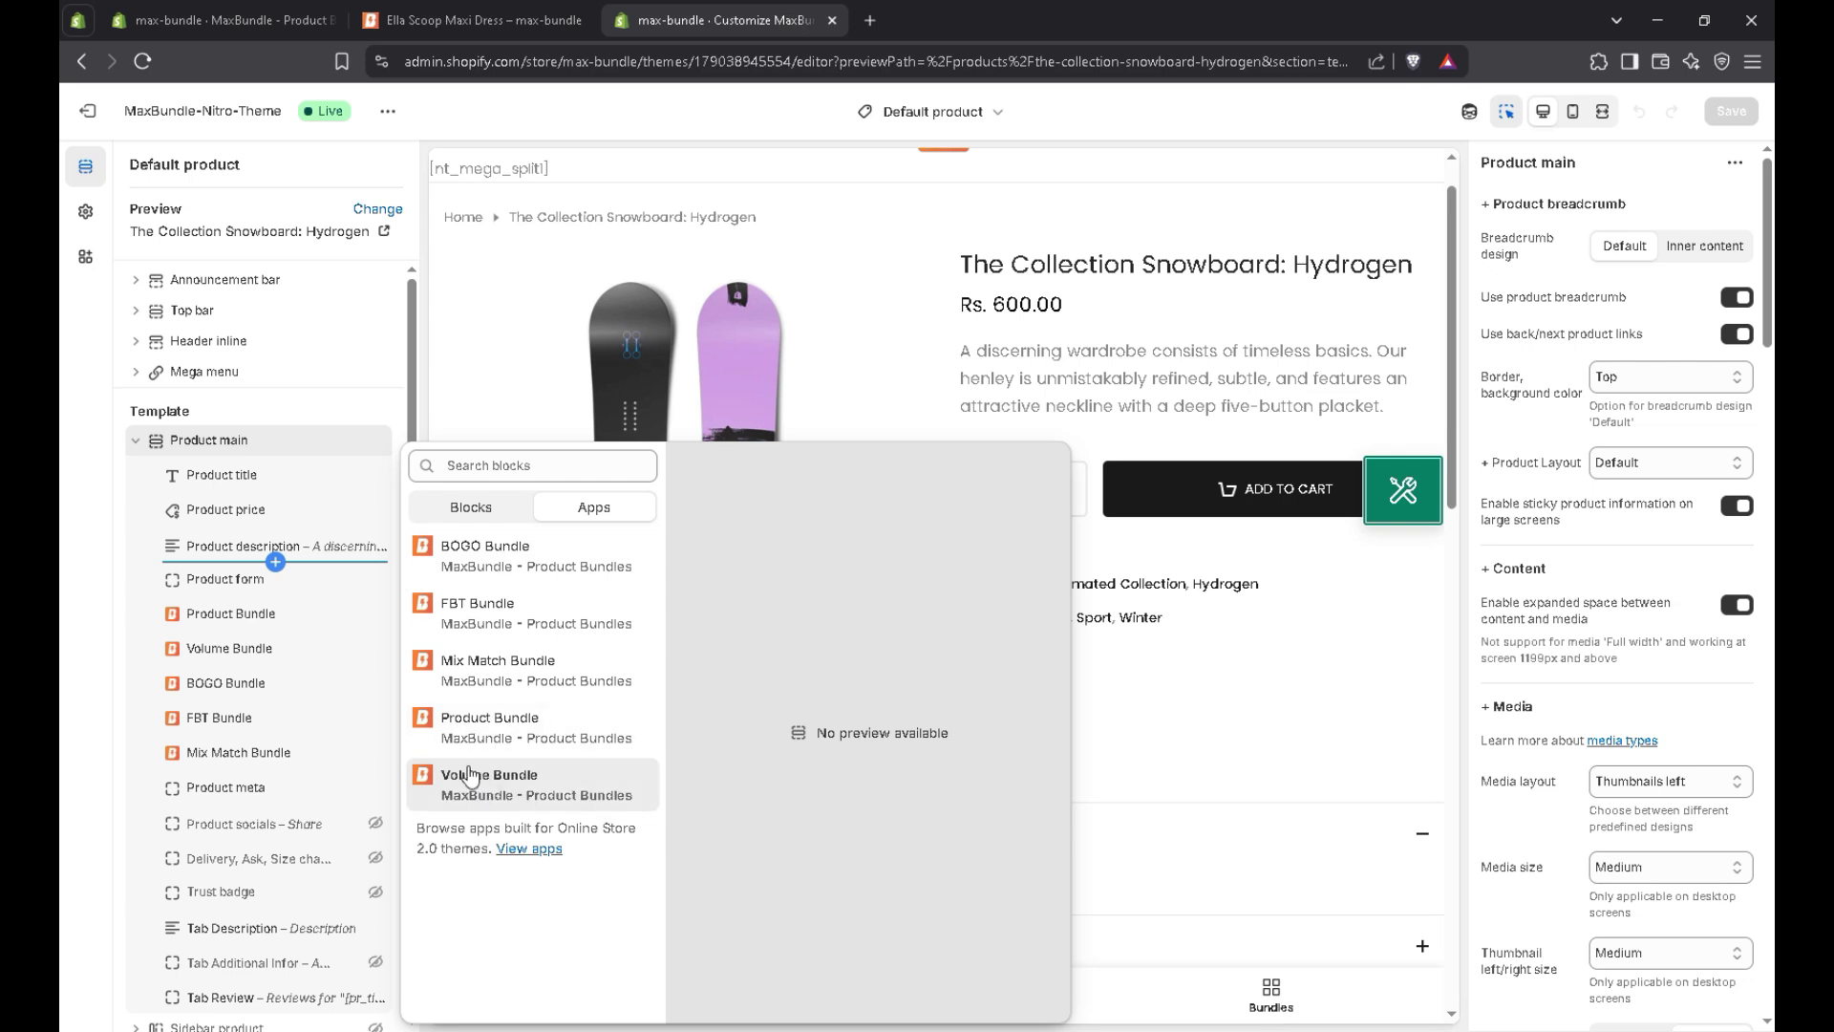
left_click(469, 775)
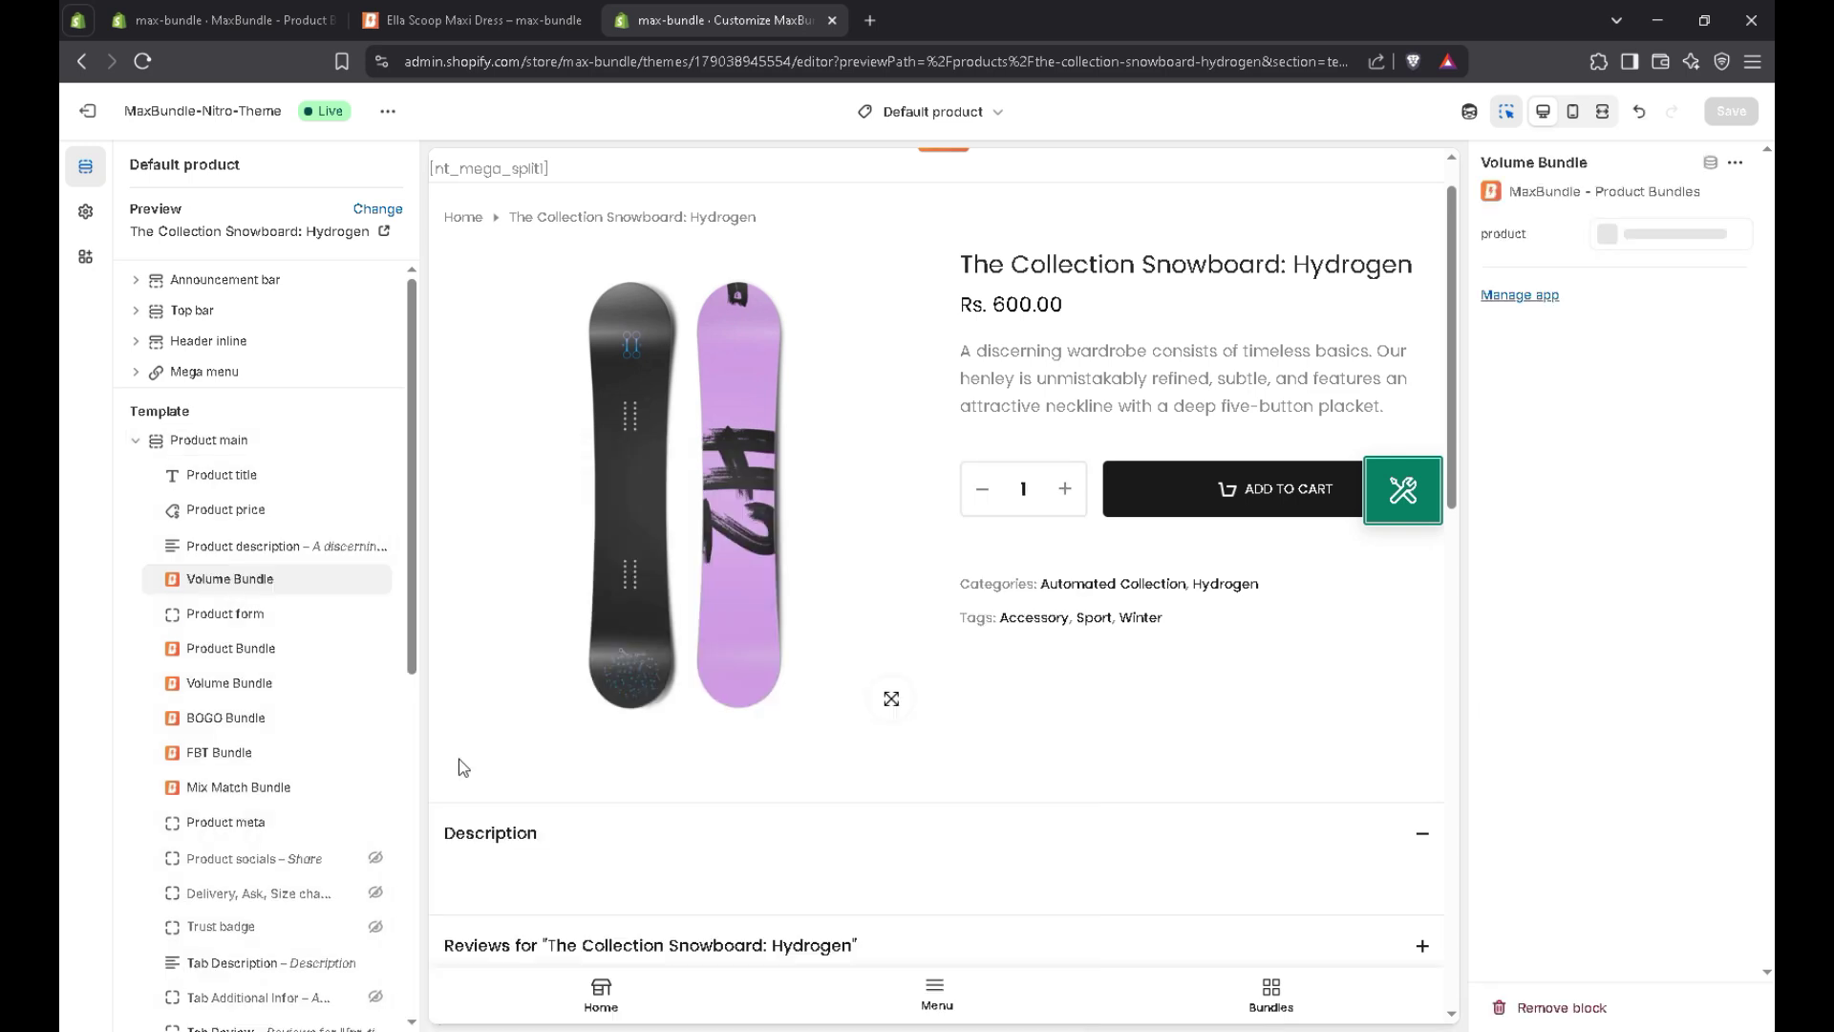
- Hide the older Volume Bundle block and save the theme changes
left_click(376, 684)
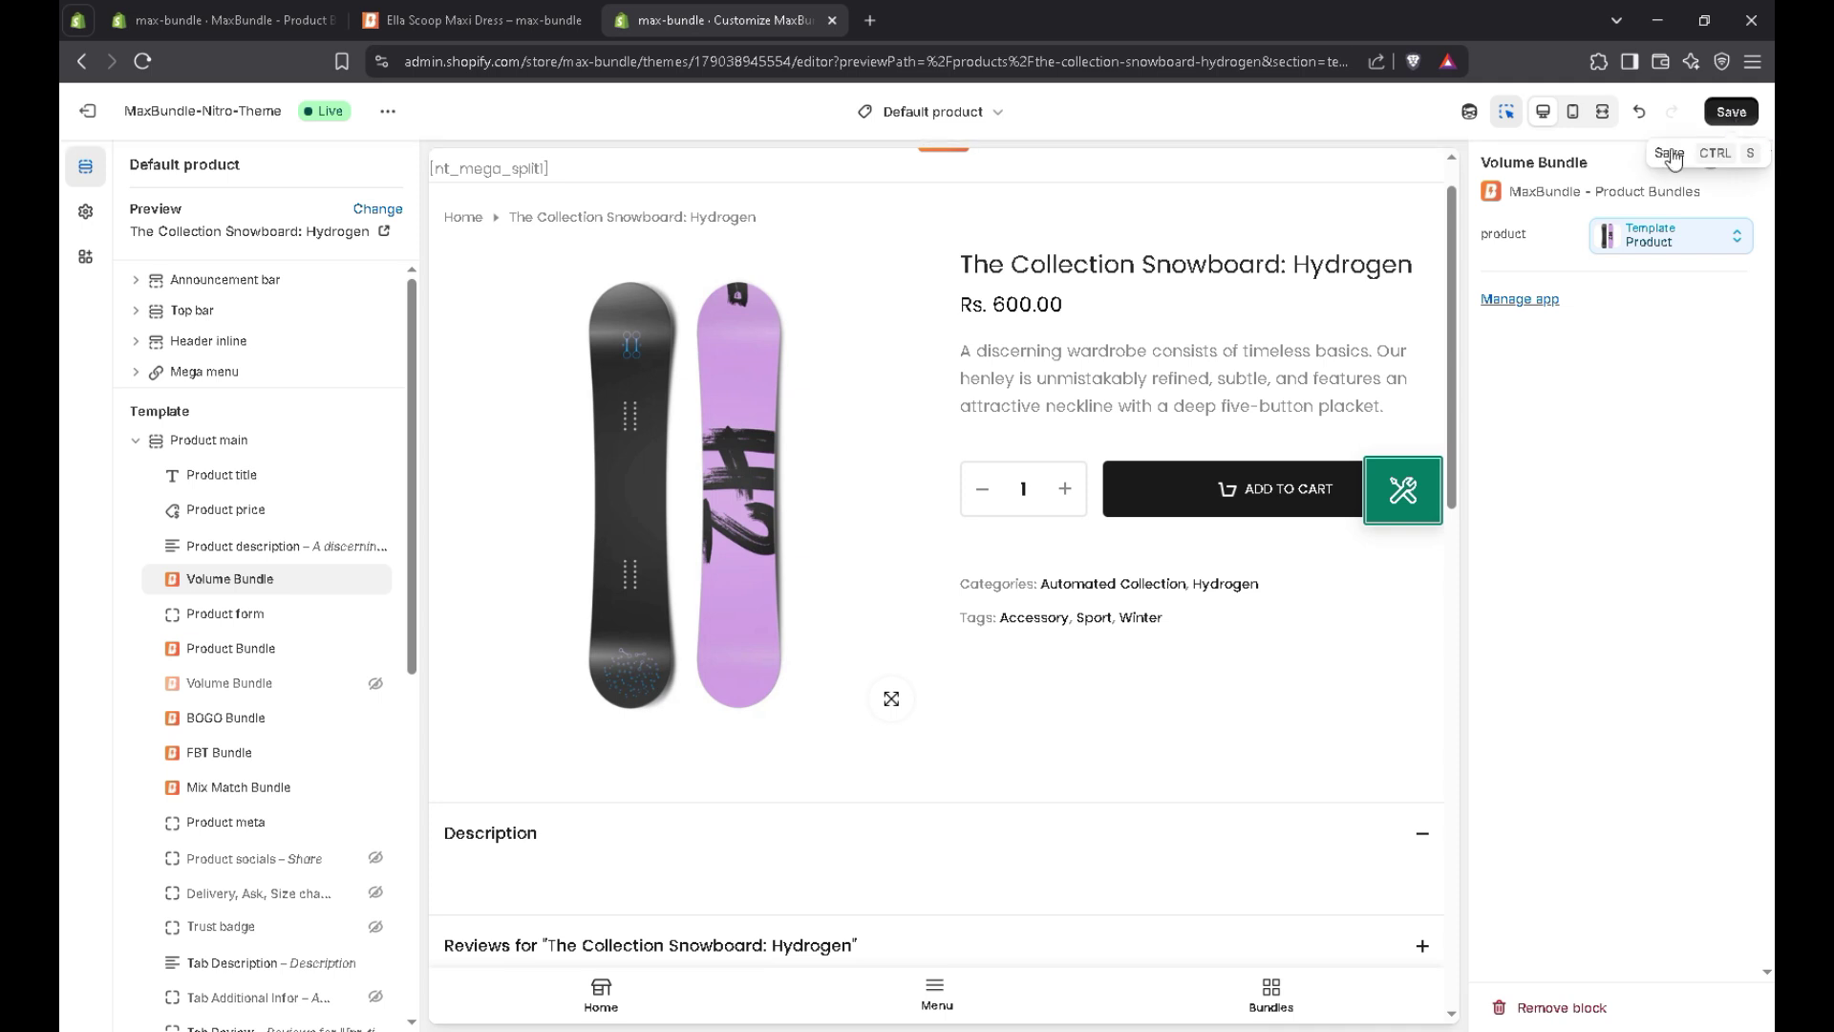
left_click(1731, 111)
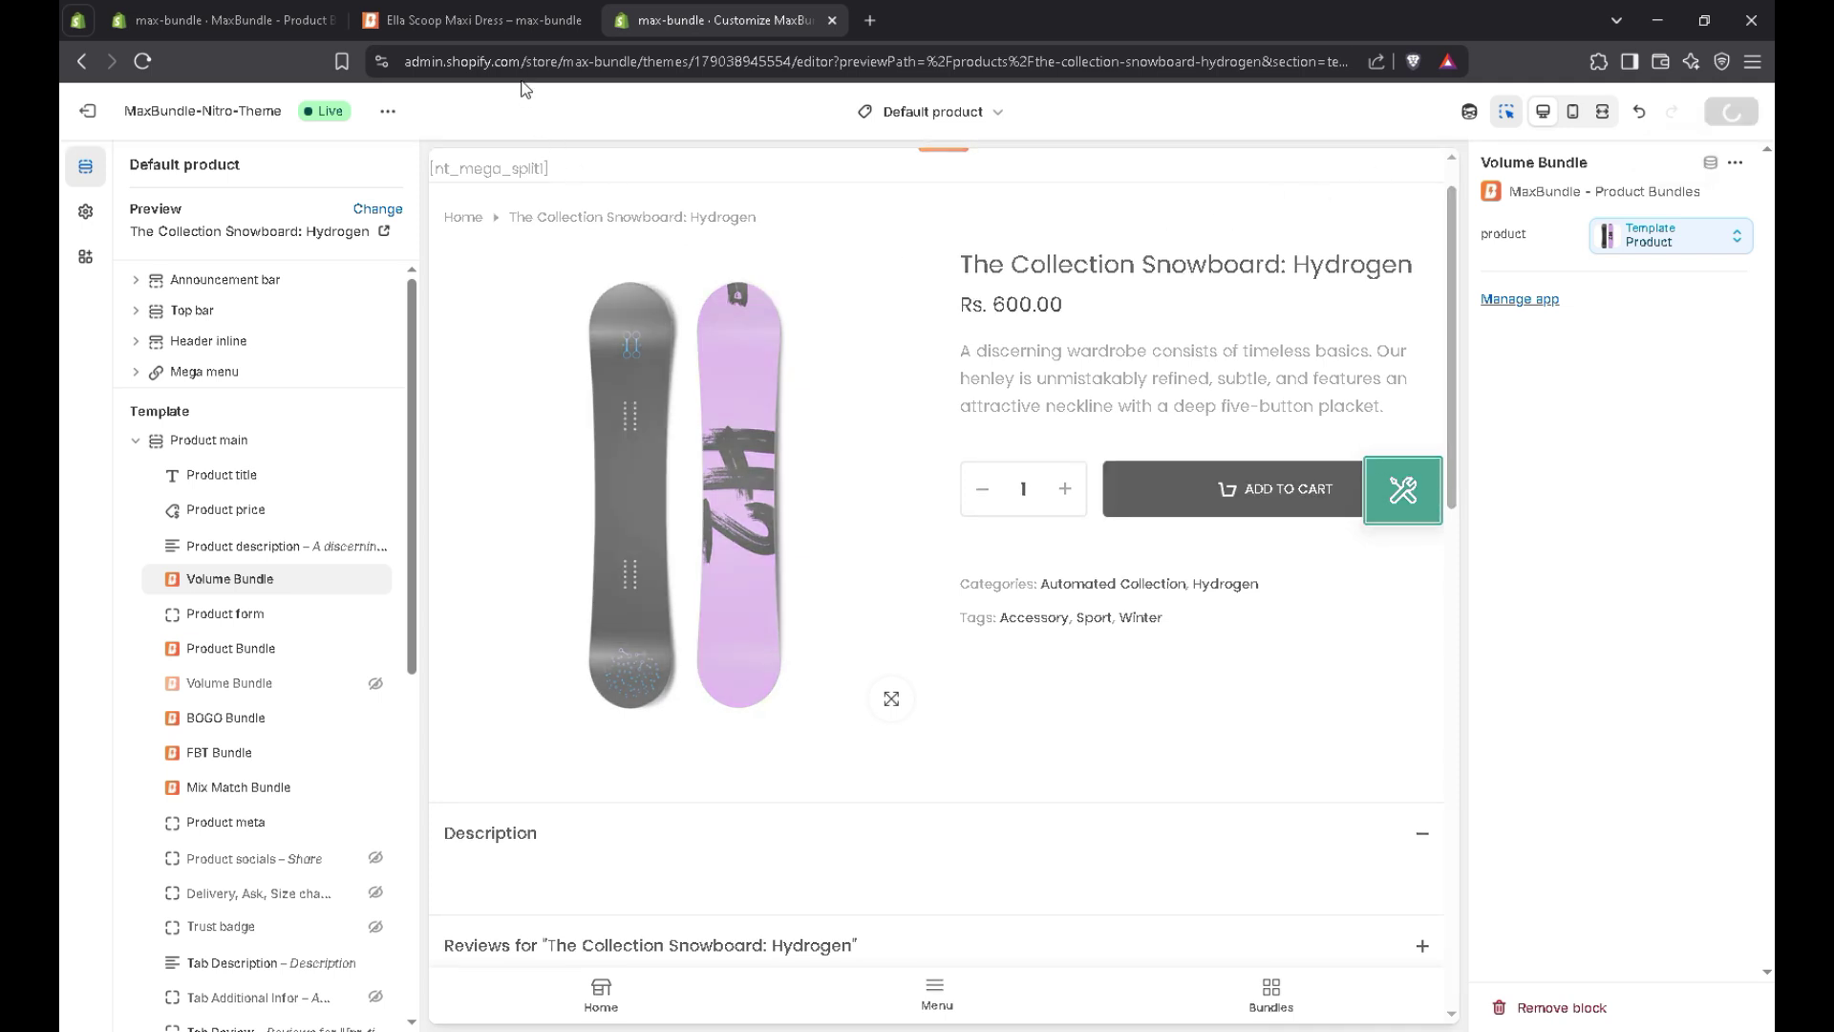
left_click(490, 17)
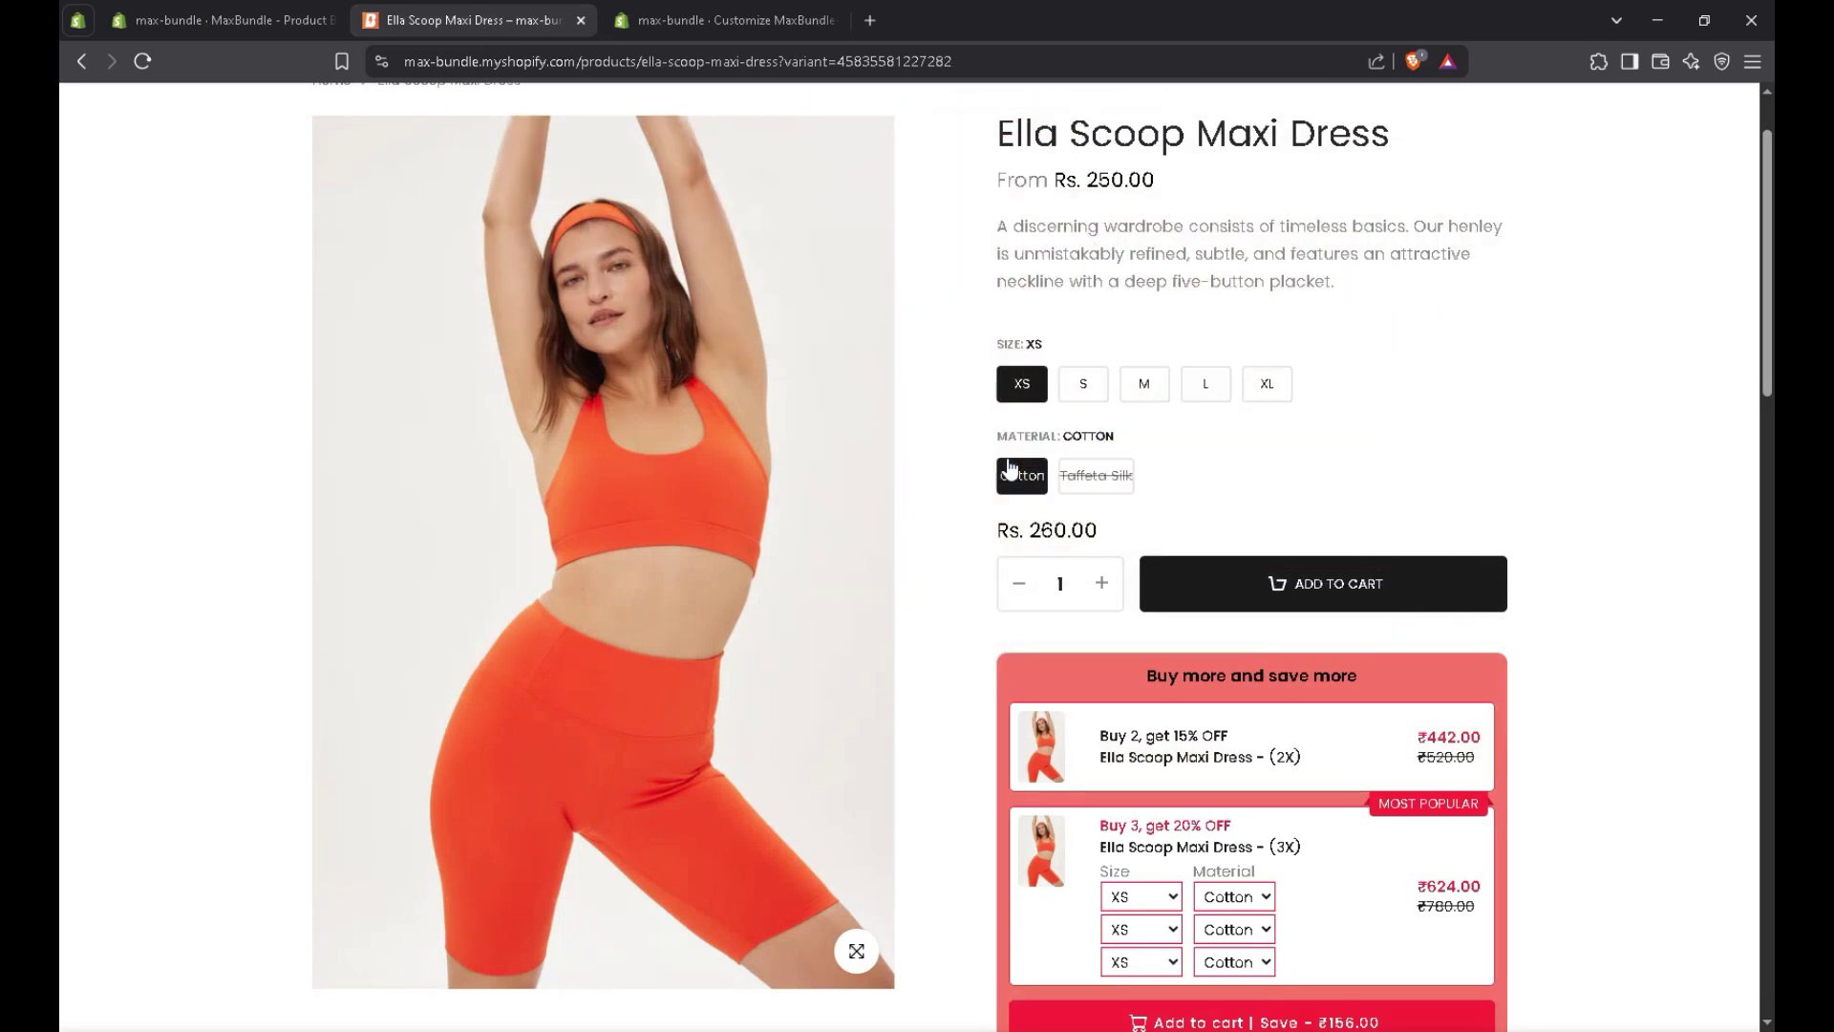
- Reload the Ella Scoop Maxi Dress page with F5 to see the repositioned bundle widget
key("F5")
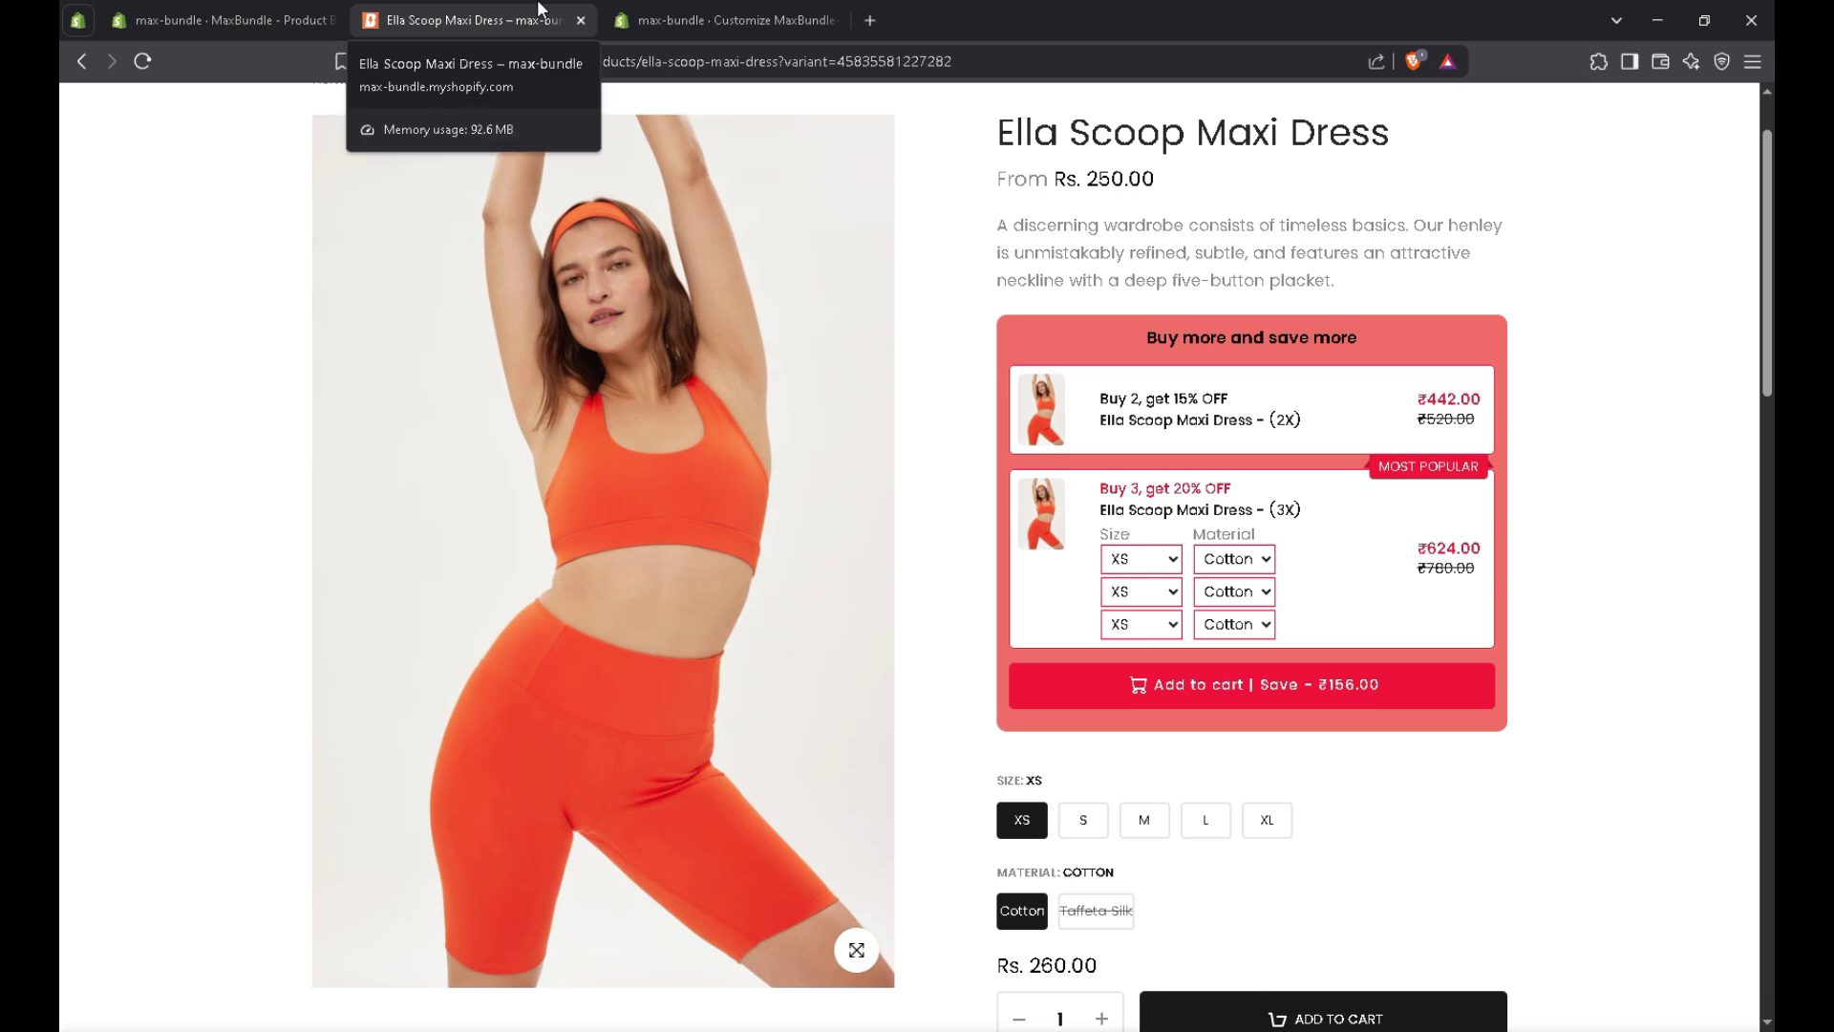
- Go from the bundle customization page back through the app home to Settings
left_click(275, 13)
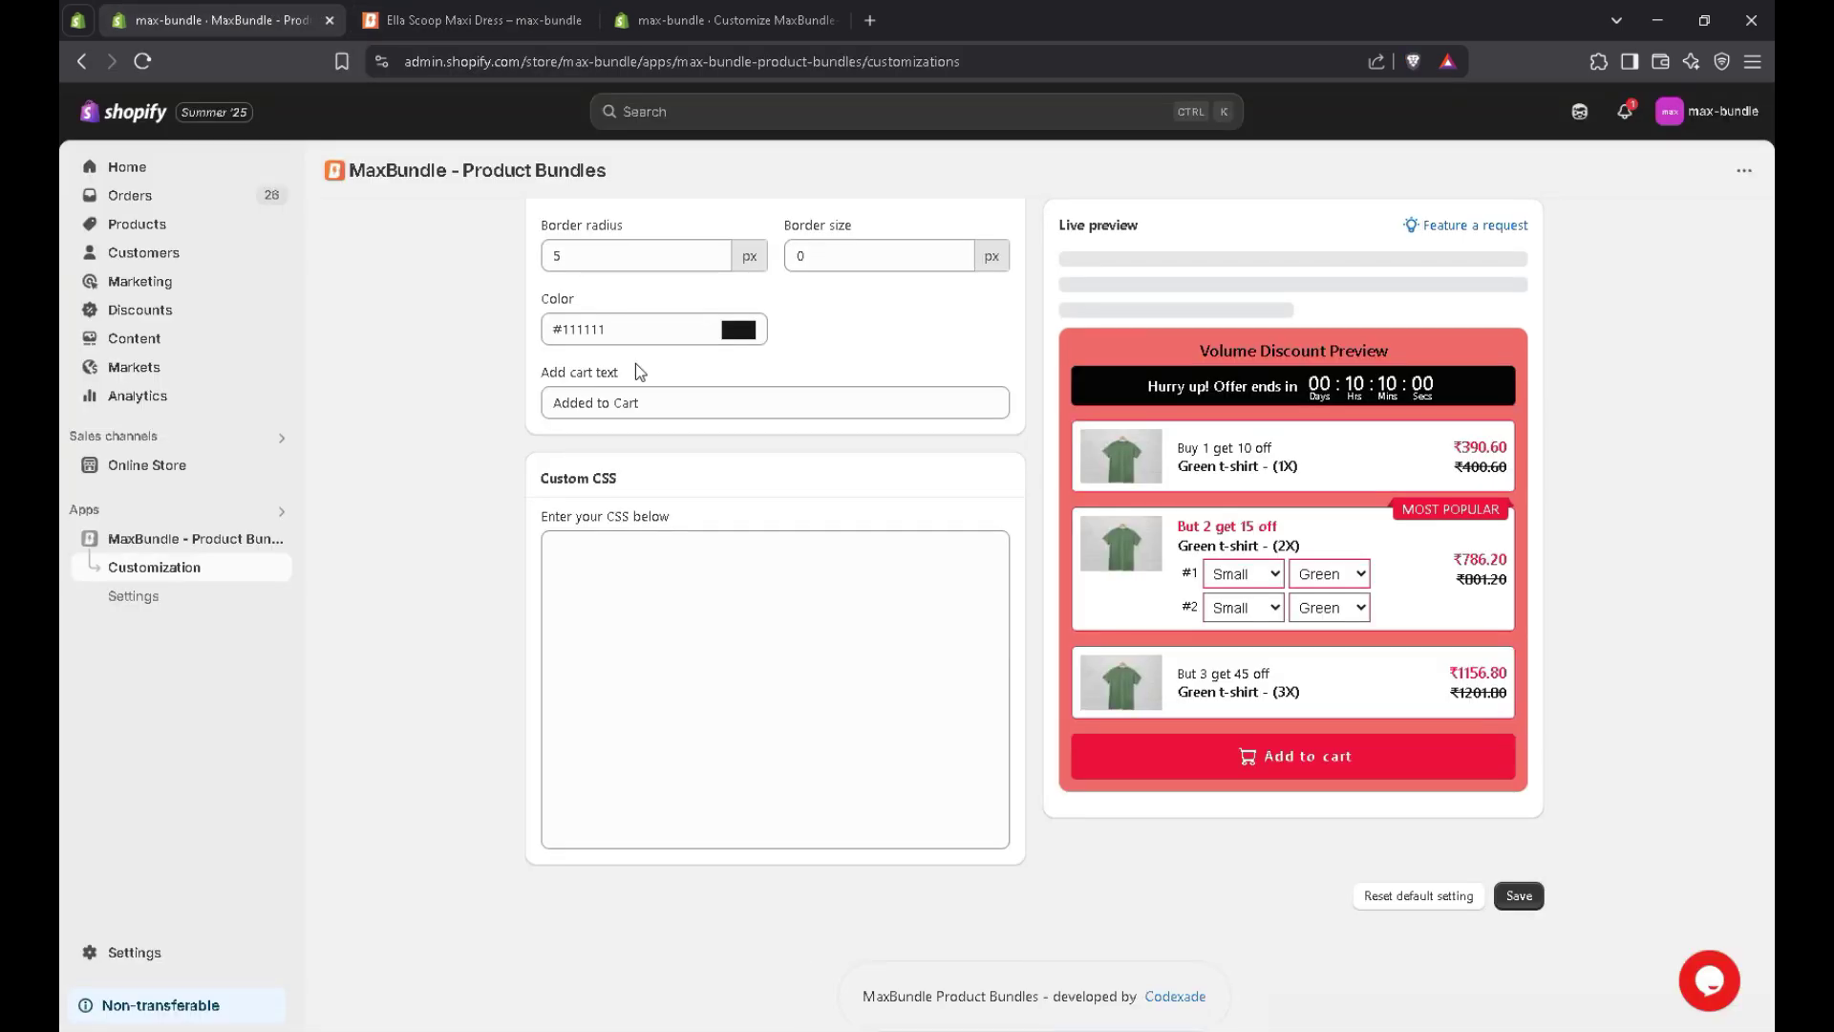
scroll(1773, 877, "up", 20)
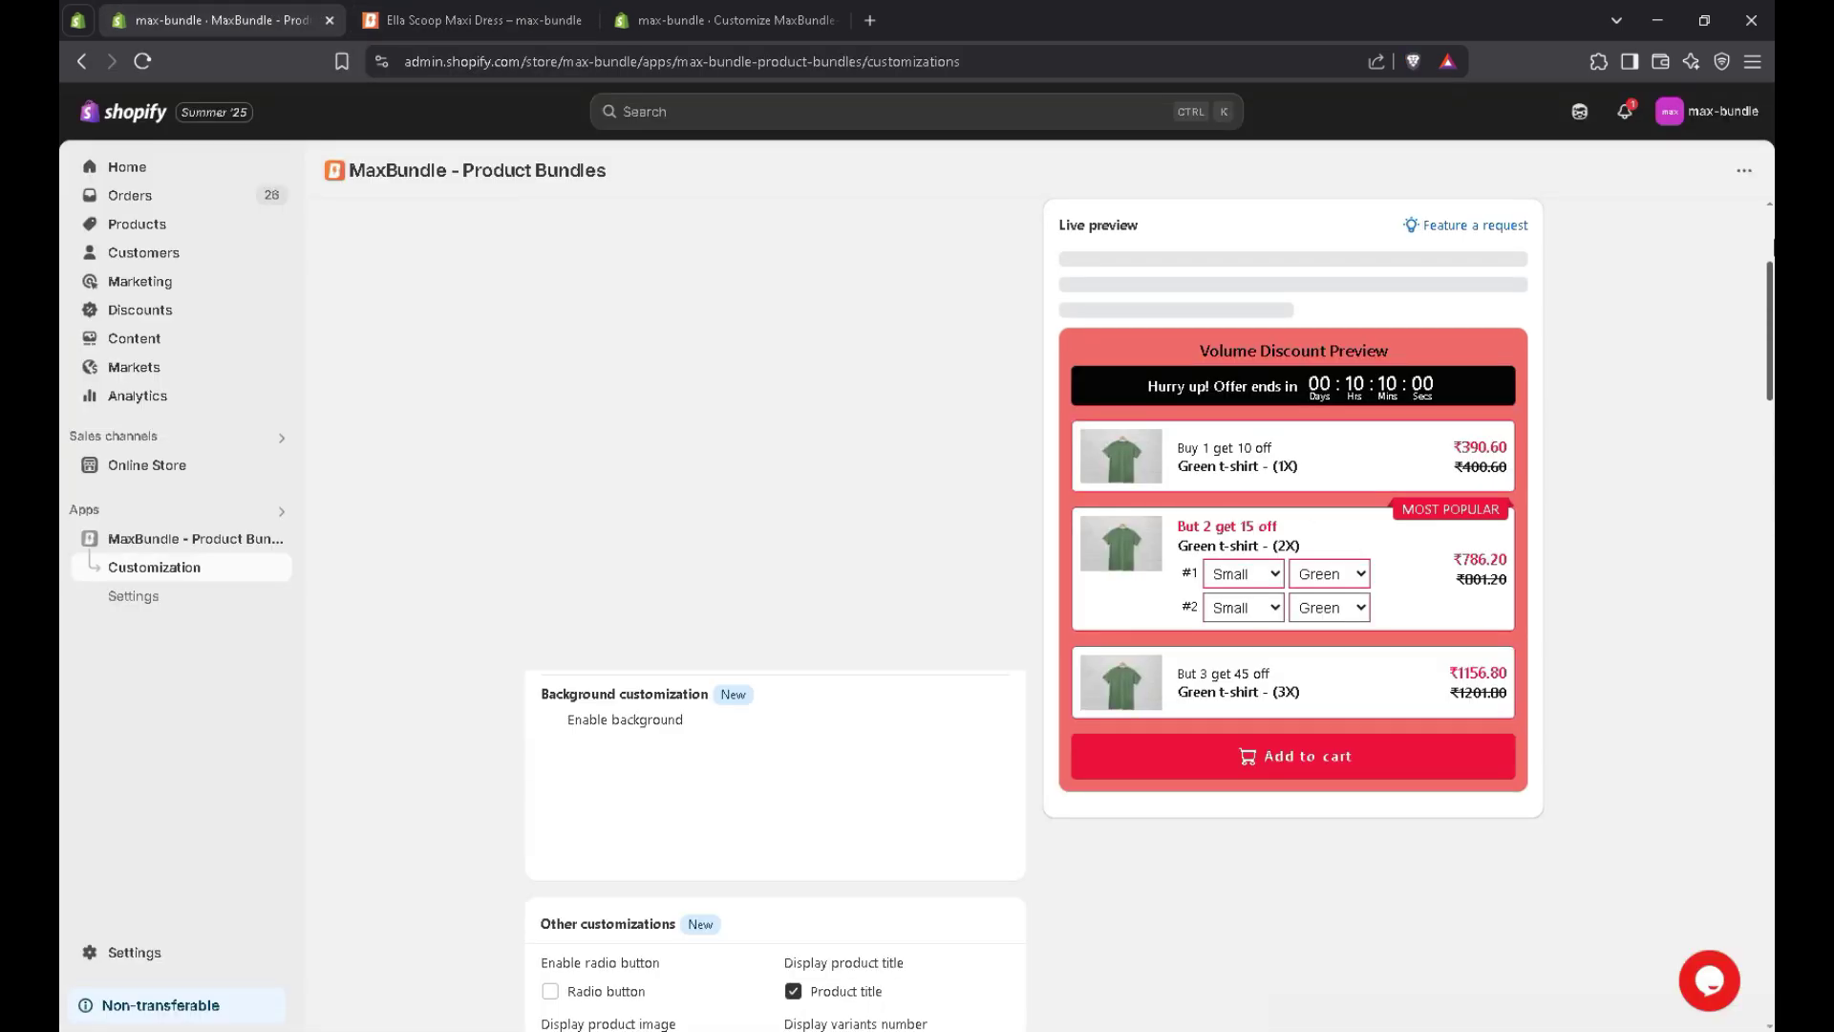
left_click(539, 238)
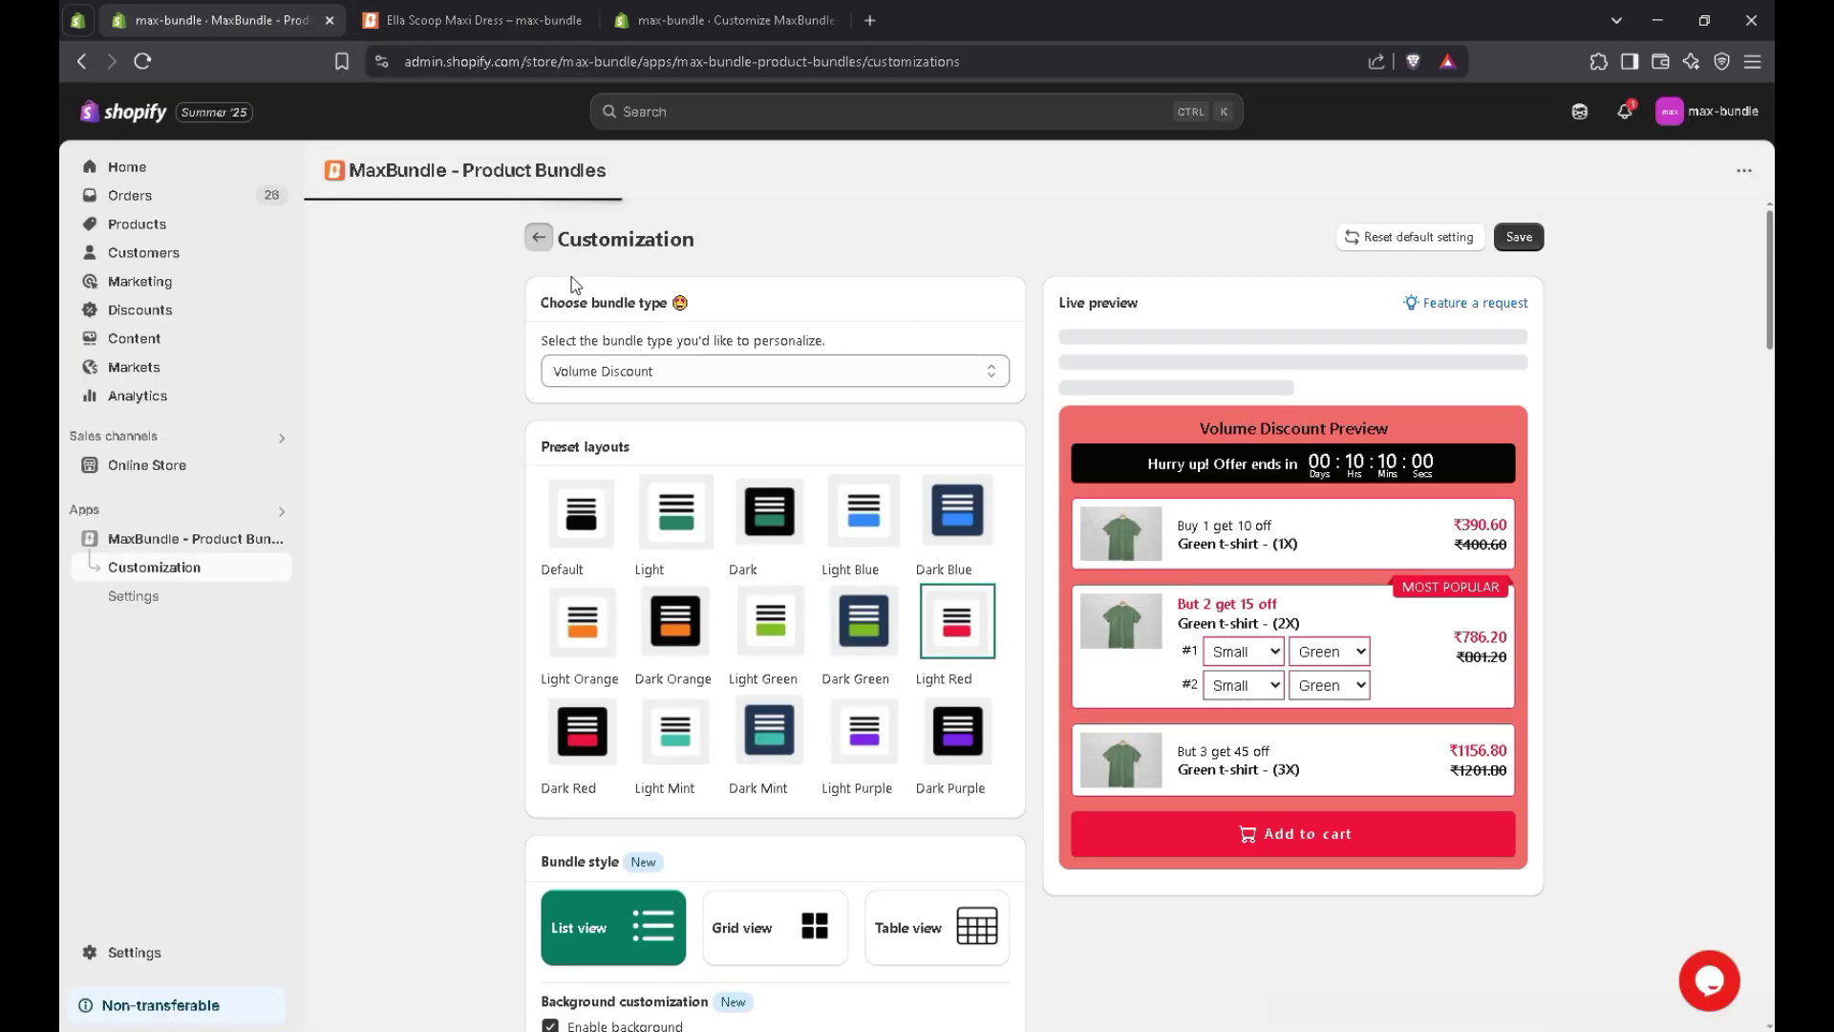
left_click(1390, 243)
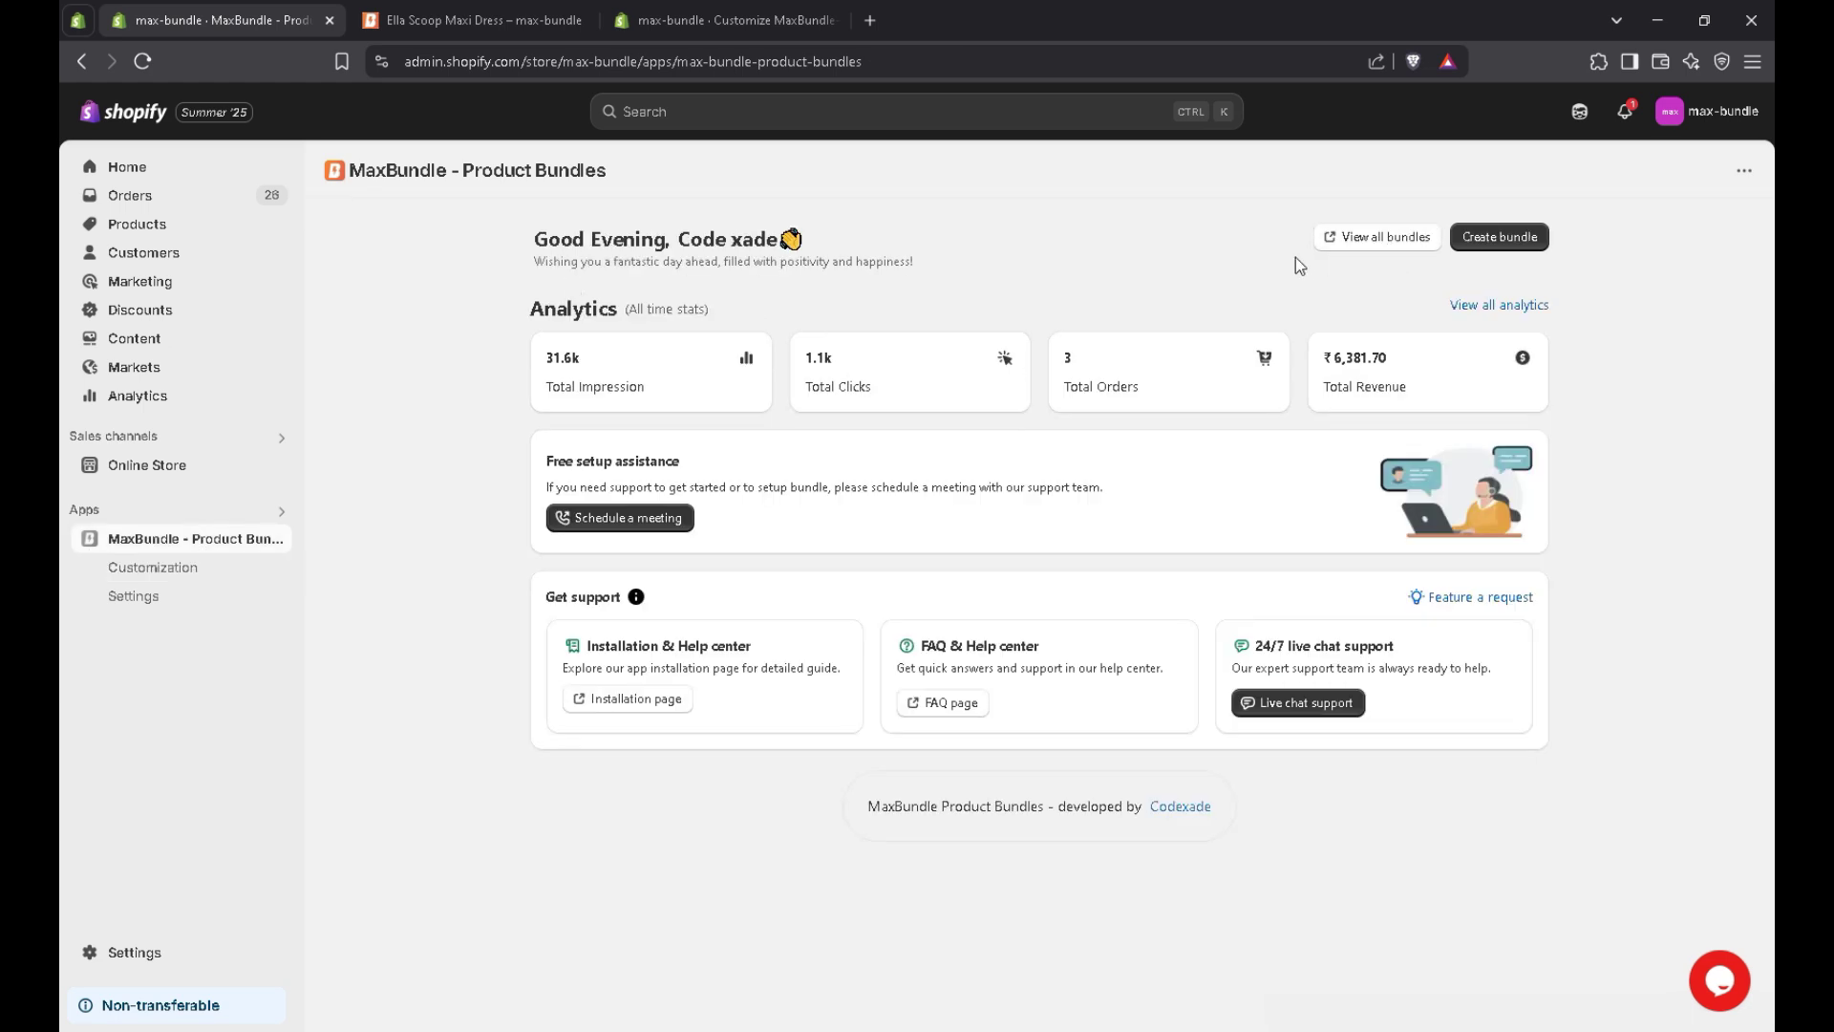
left_click(1285, 241)
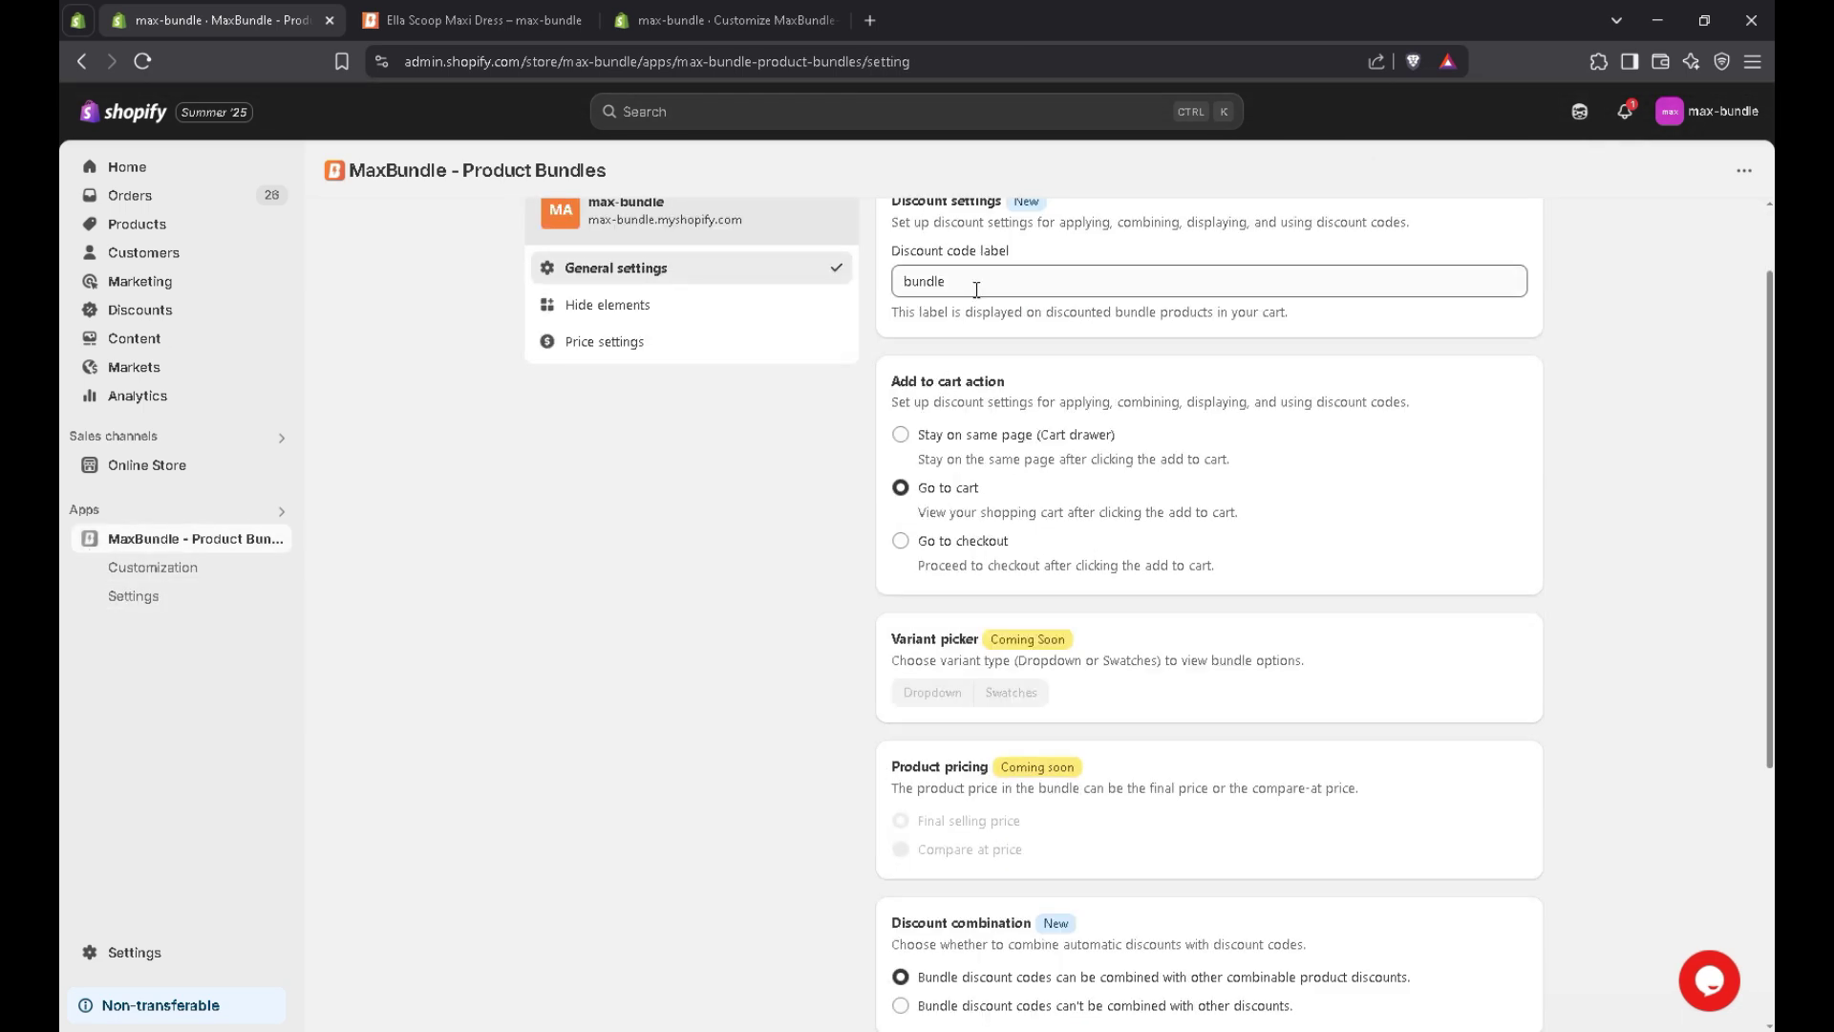
- Inspect the Discount code label and the out-of-stock Error message field
left_click_drag(948, 283, 912, 291)
left_click(955, 287)
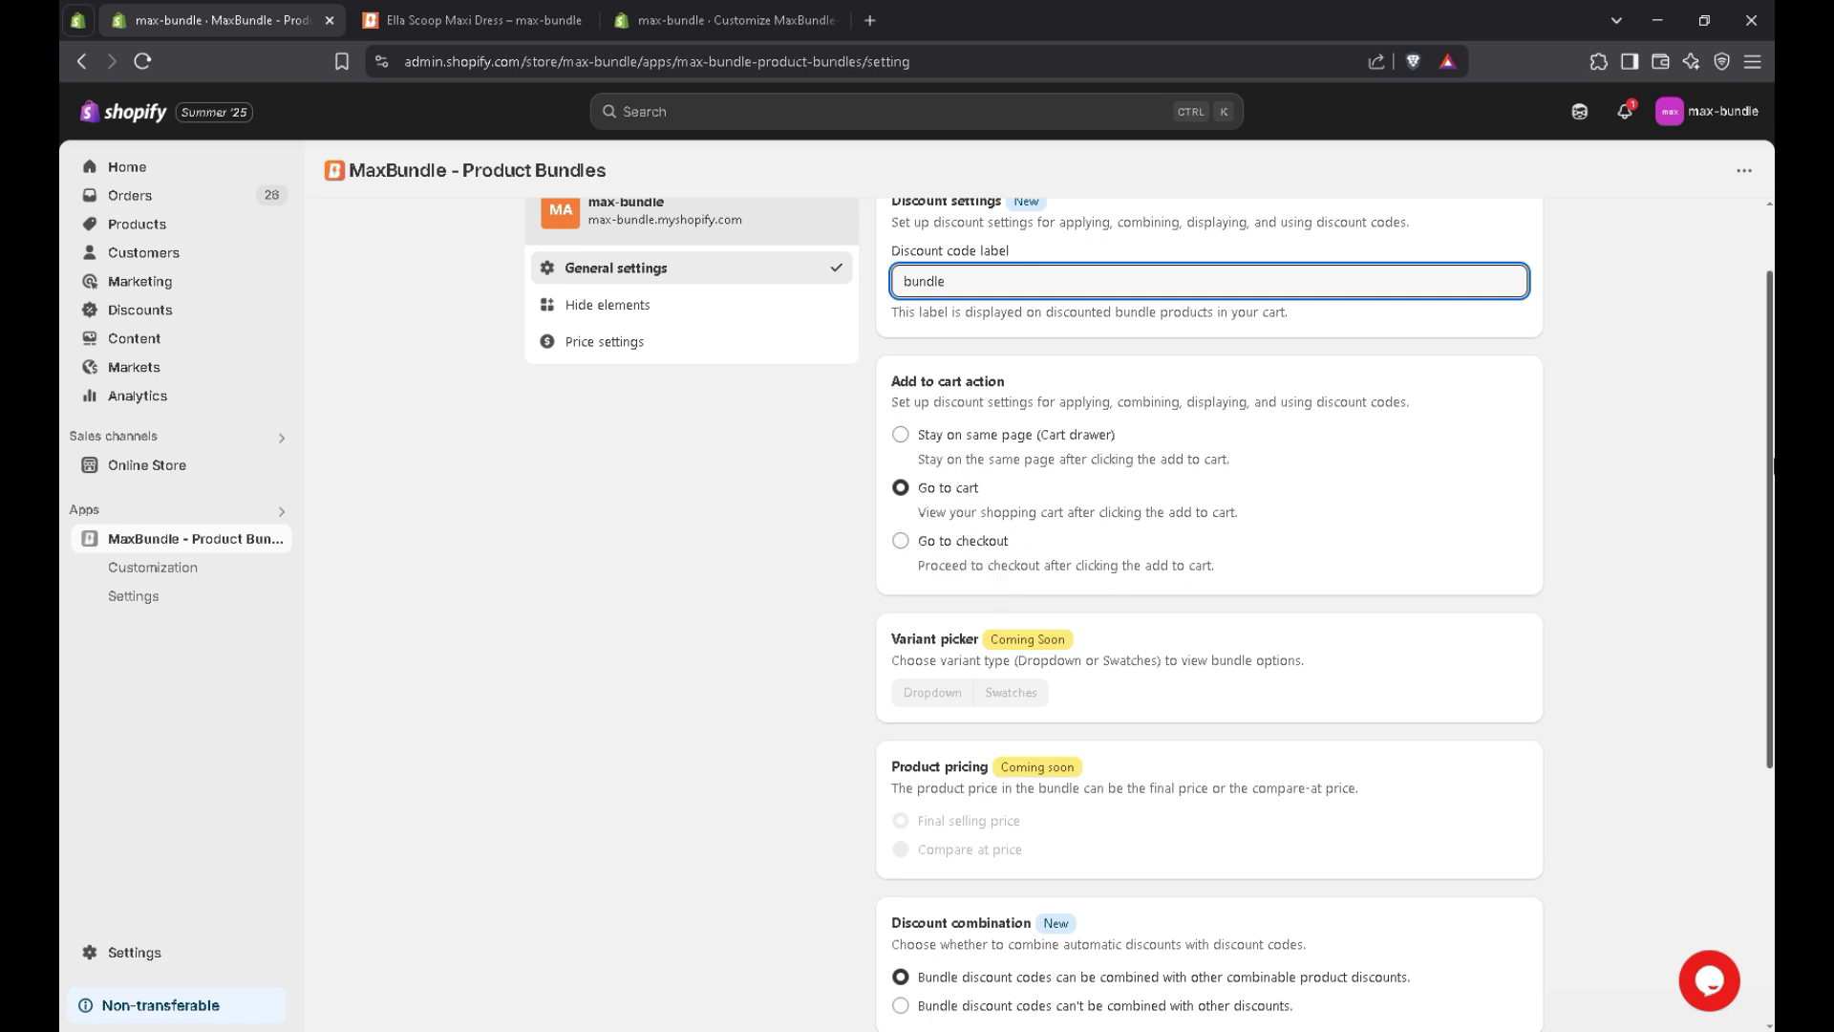
scroll(1772, 430, "down", 5)
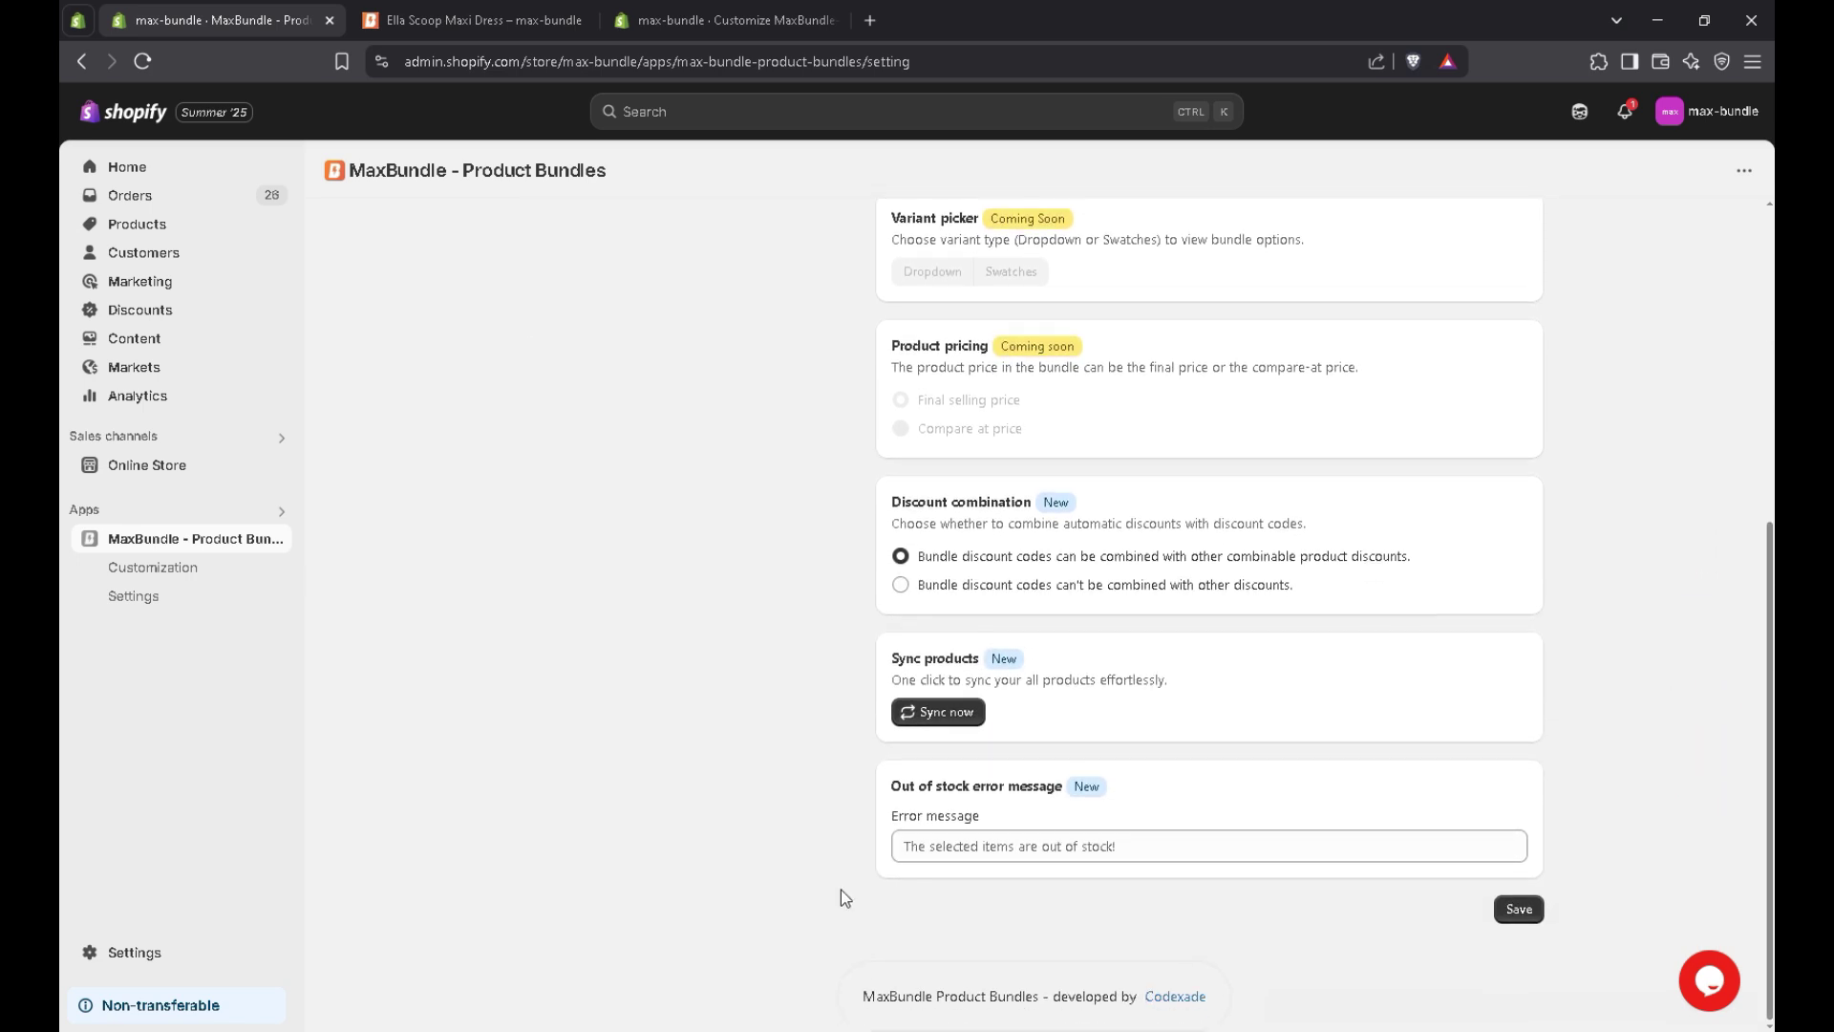
left_click(957, 849)
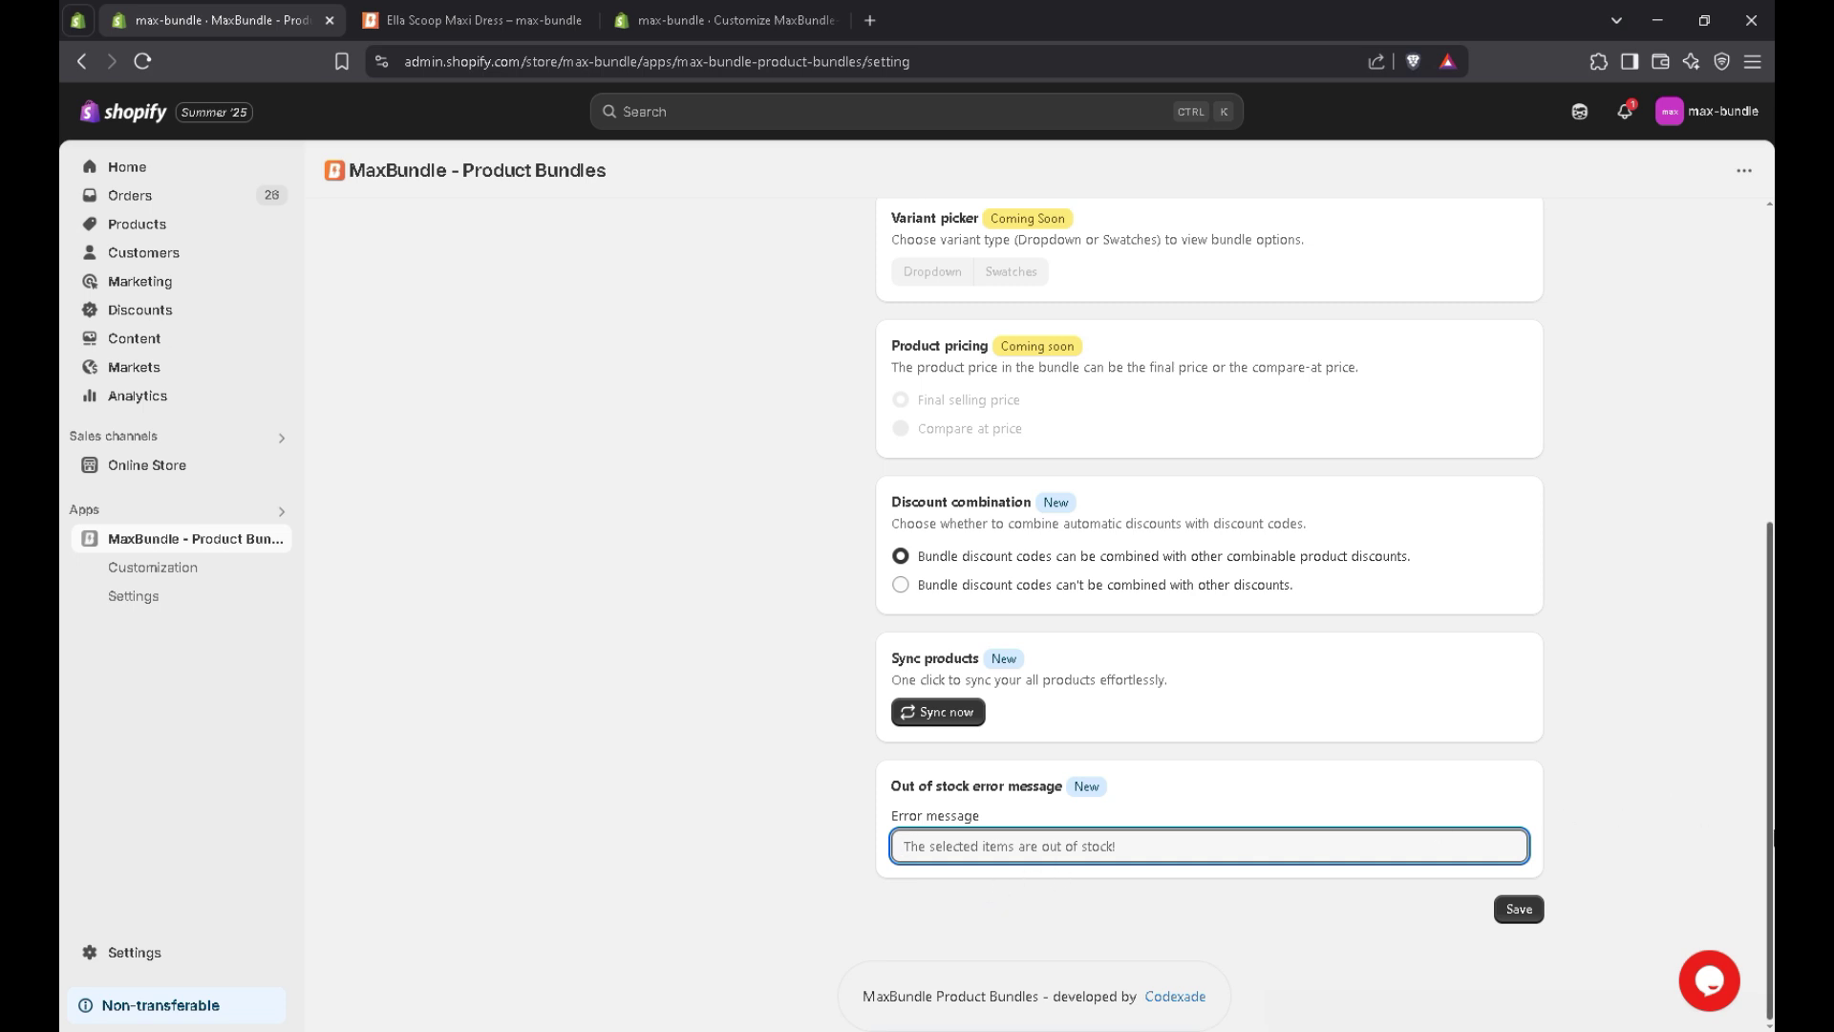
scroll(1771, 839, "up", 10)
- View Hide elements and Price settings, try Revome decimals, revert to Default, then go back
left_click(629, 410)
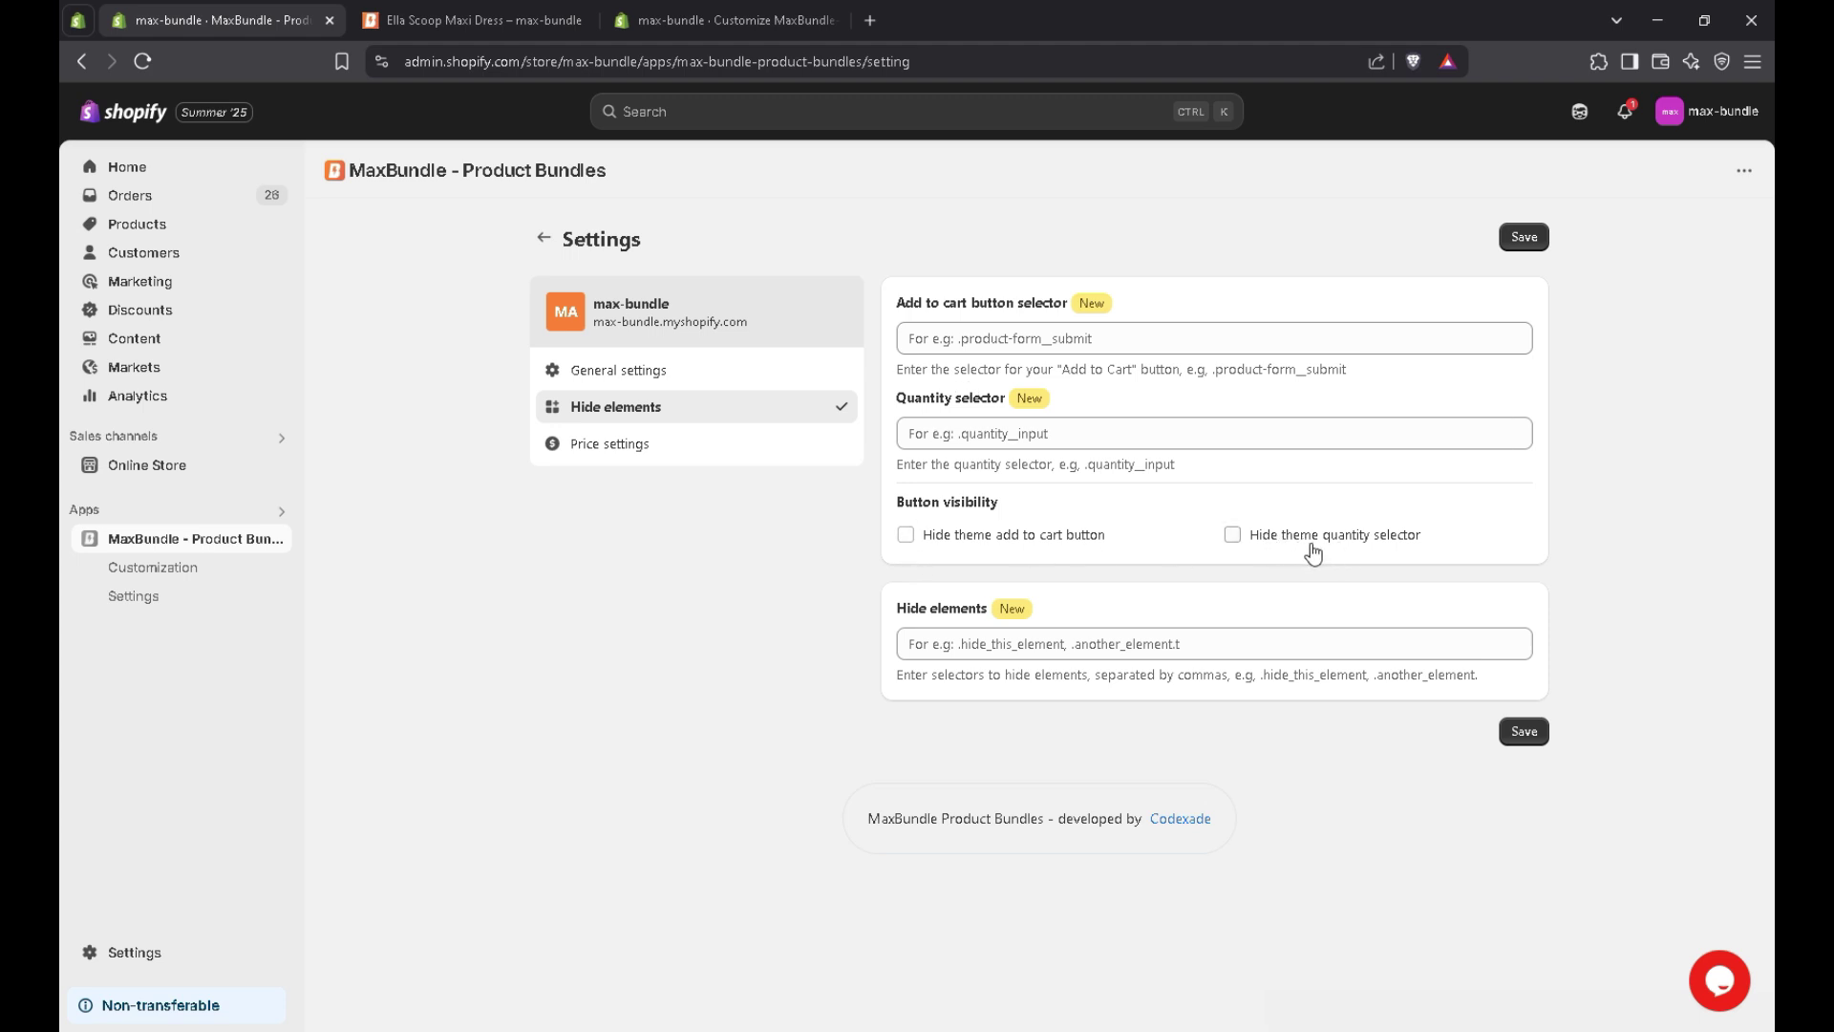
left_click(621, 449)
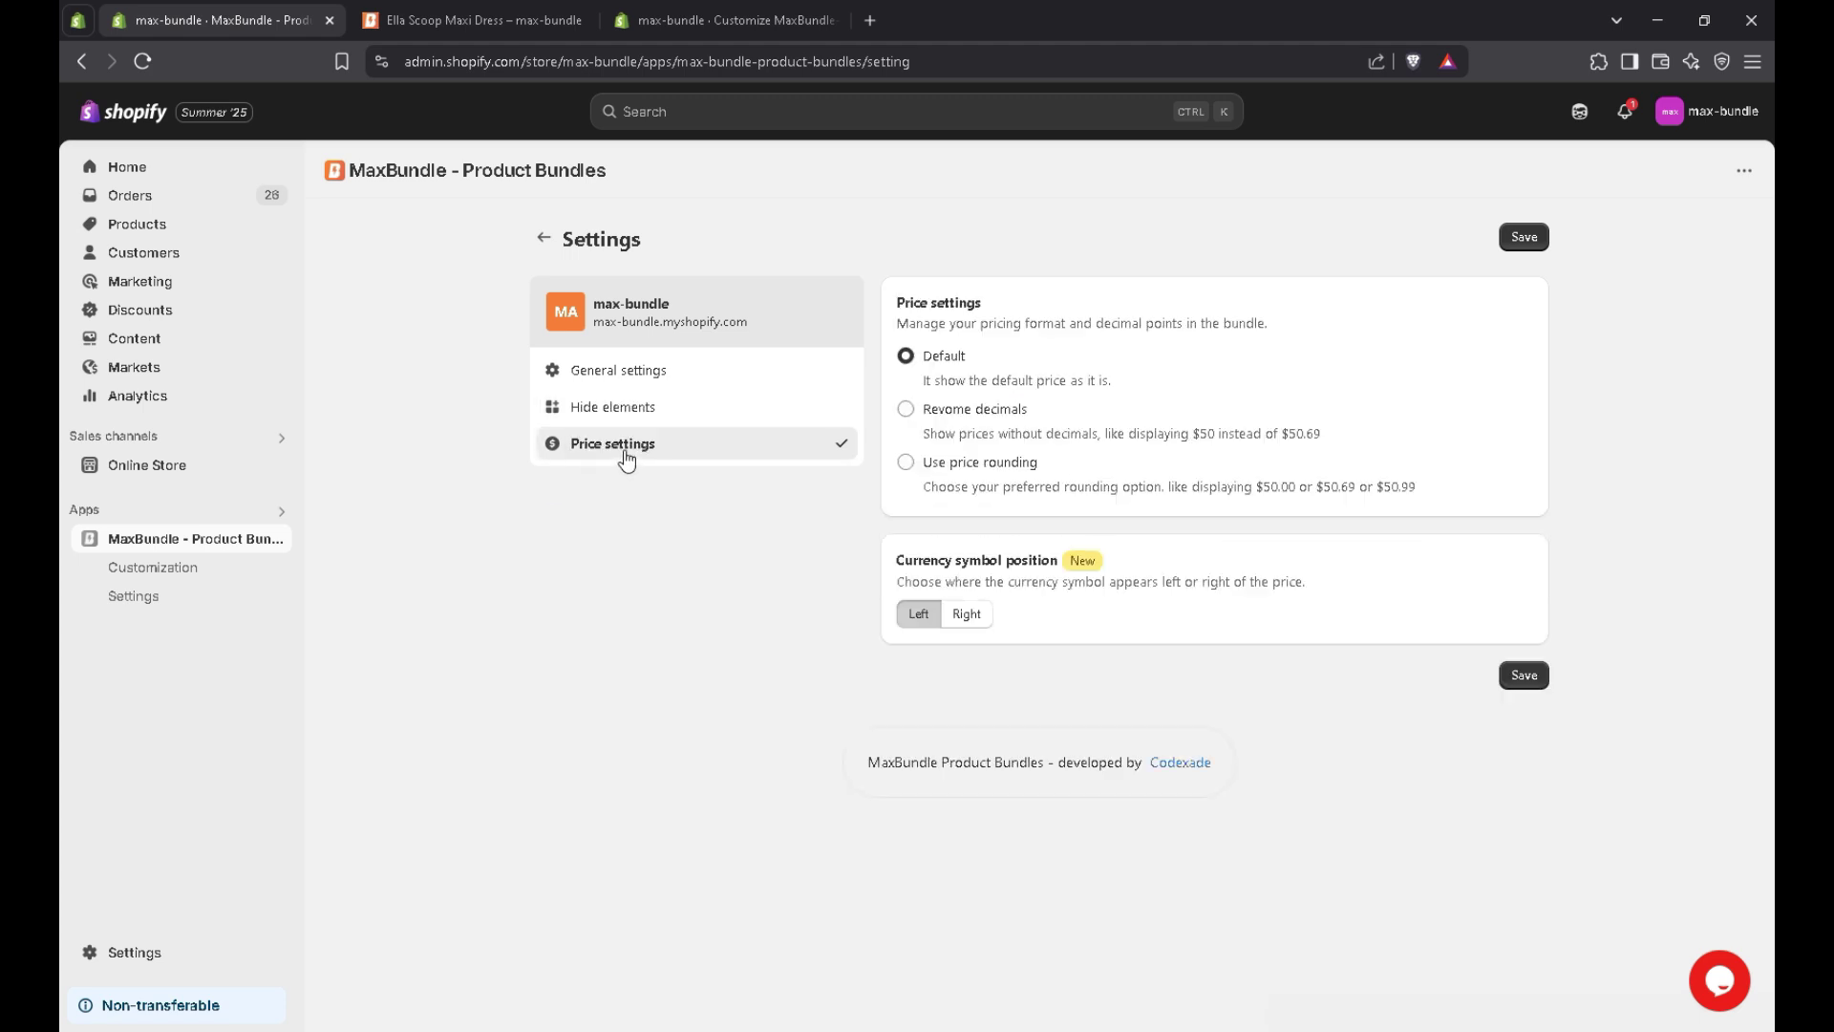
left_click(943, 413)
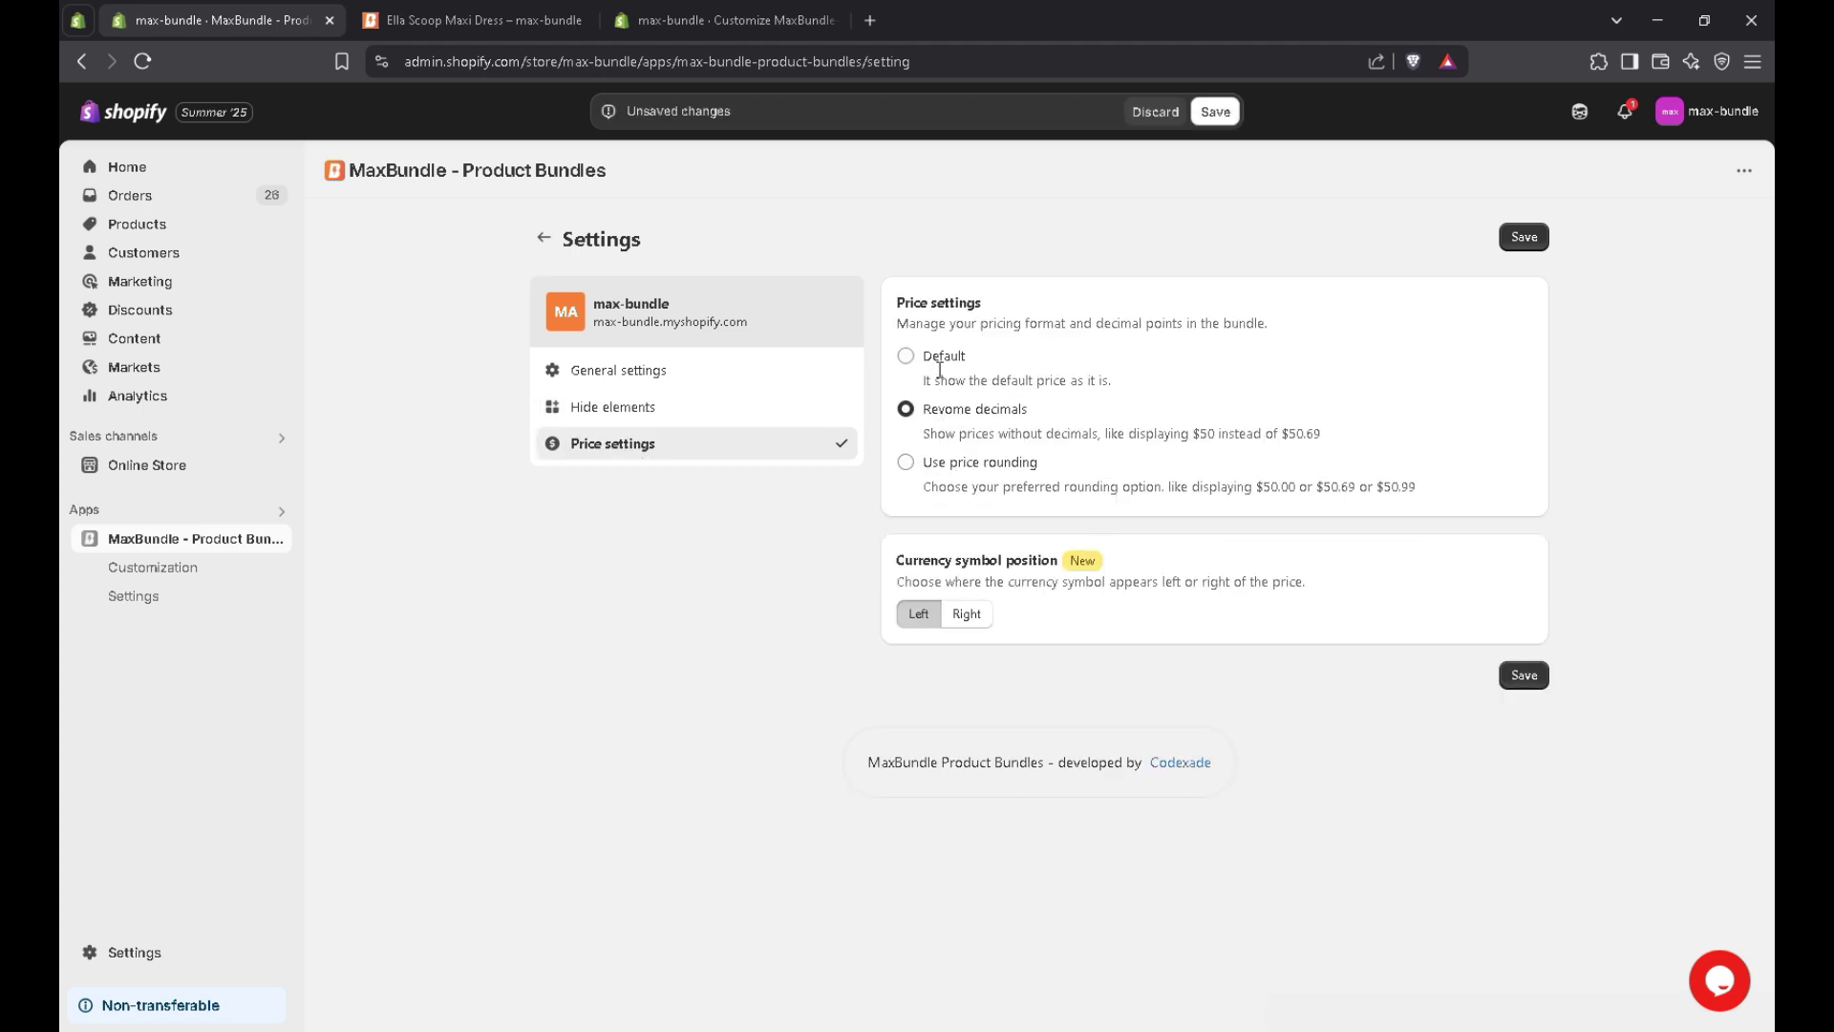
left_click(898, 355)
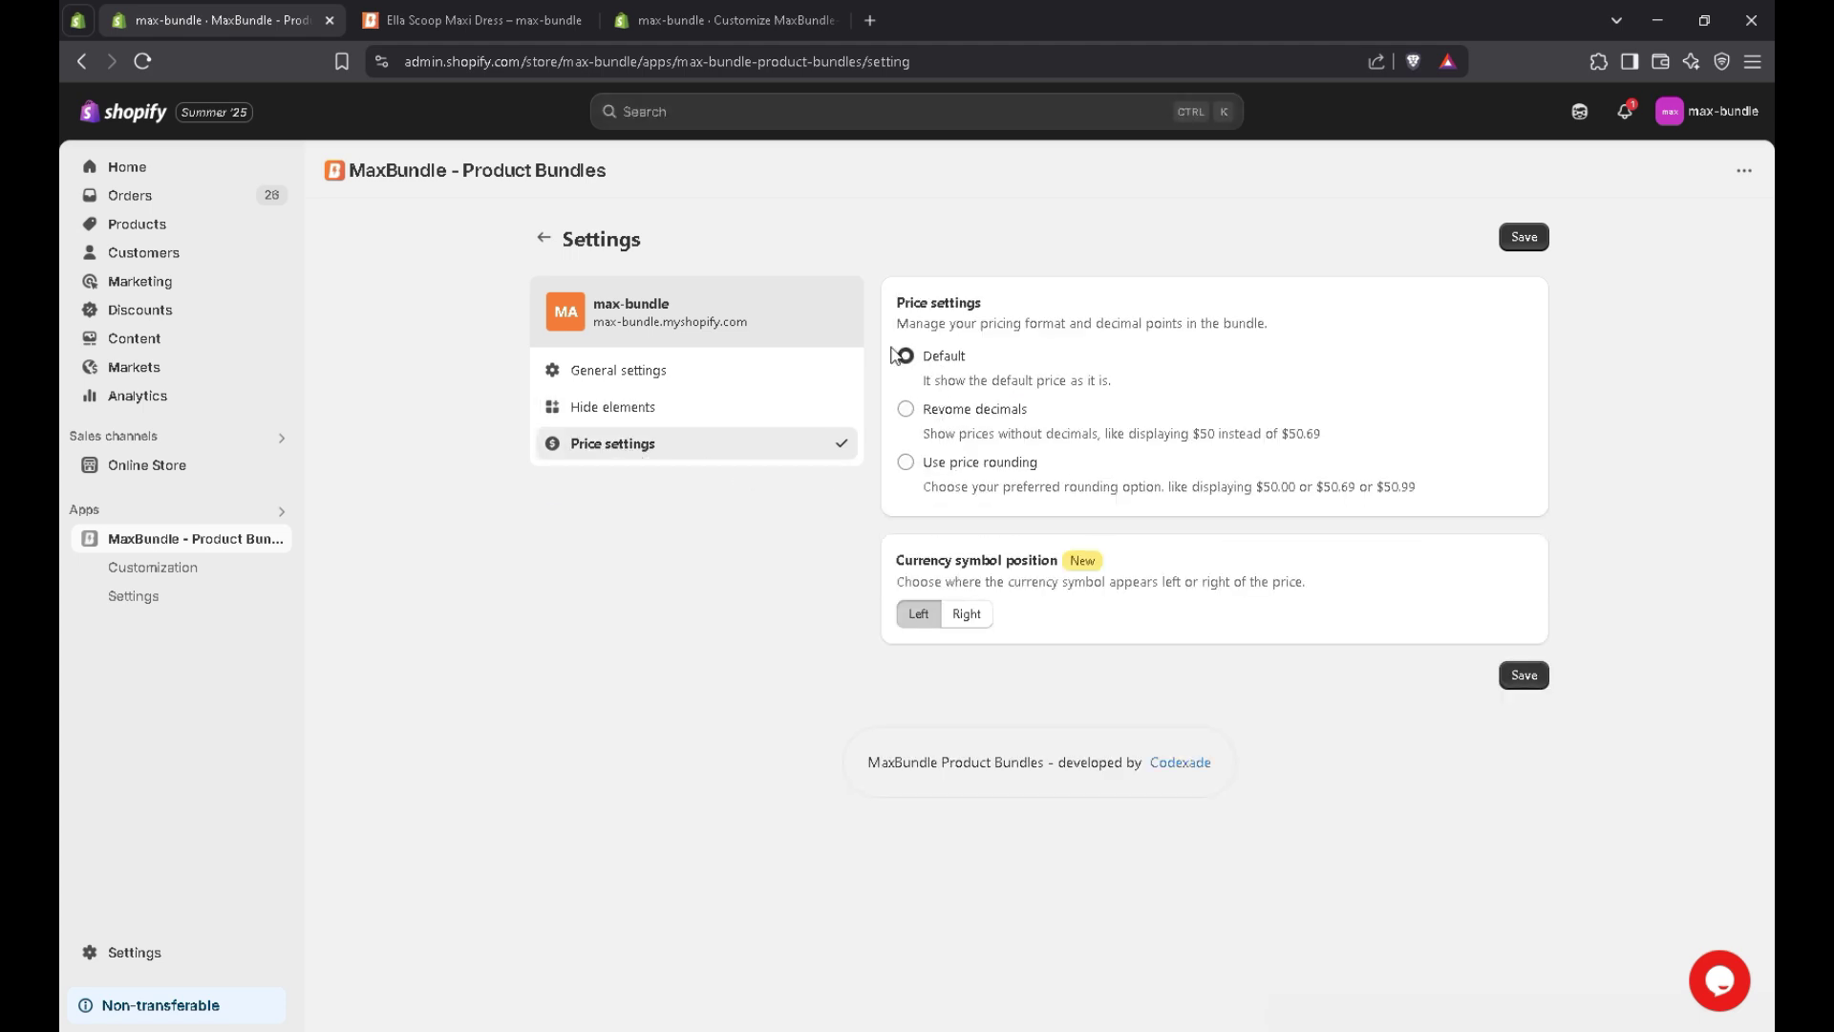
left_click(544, 238)
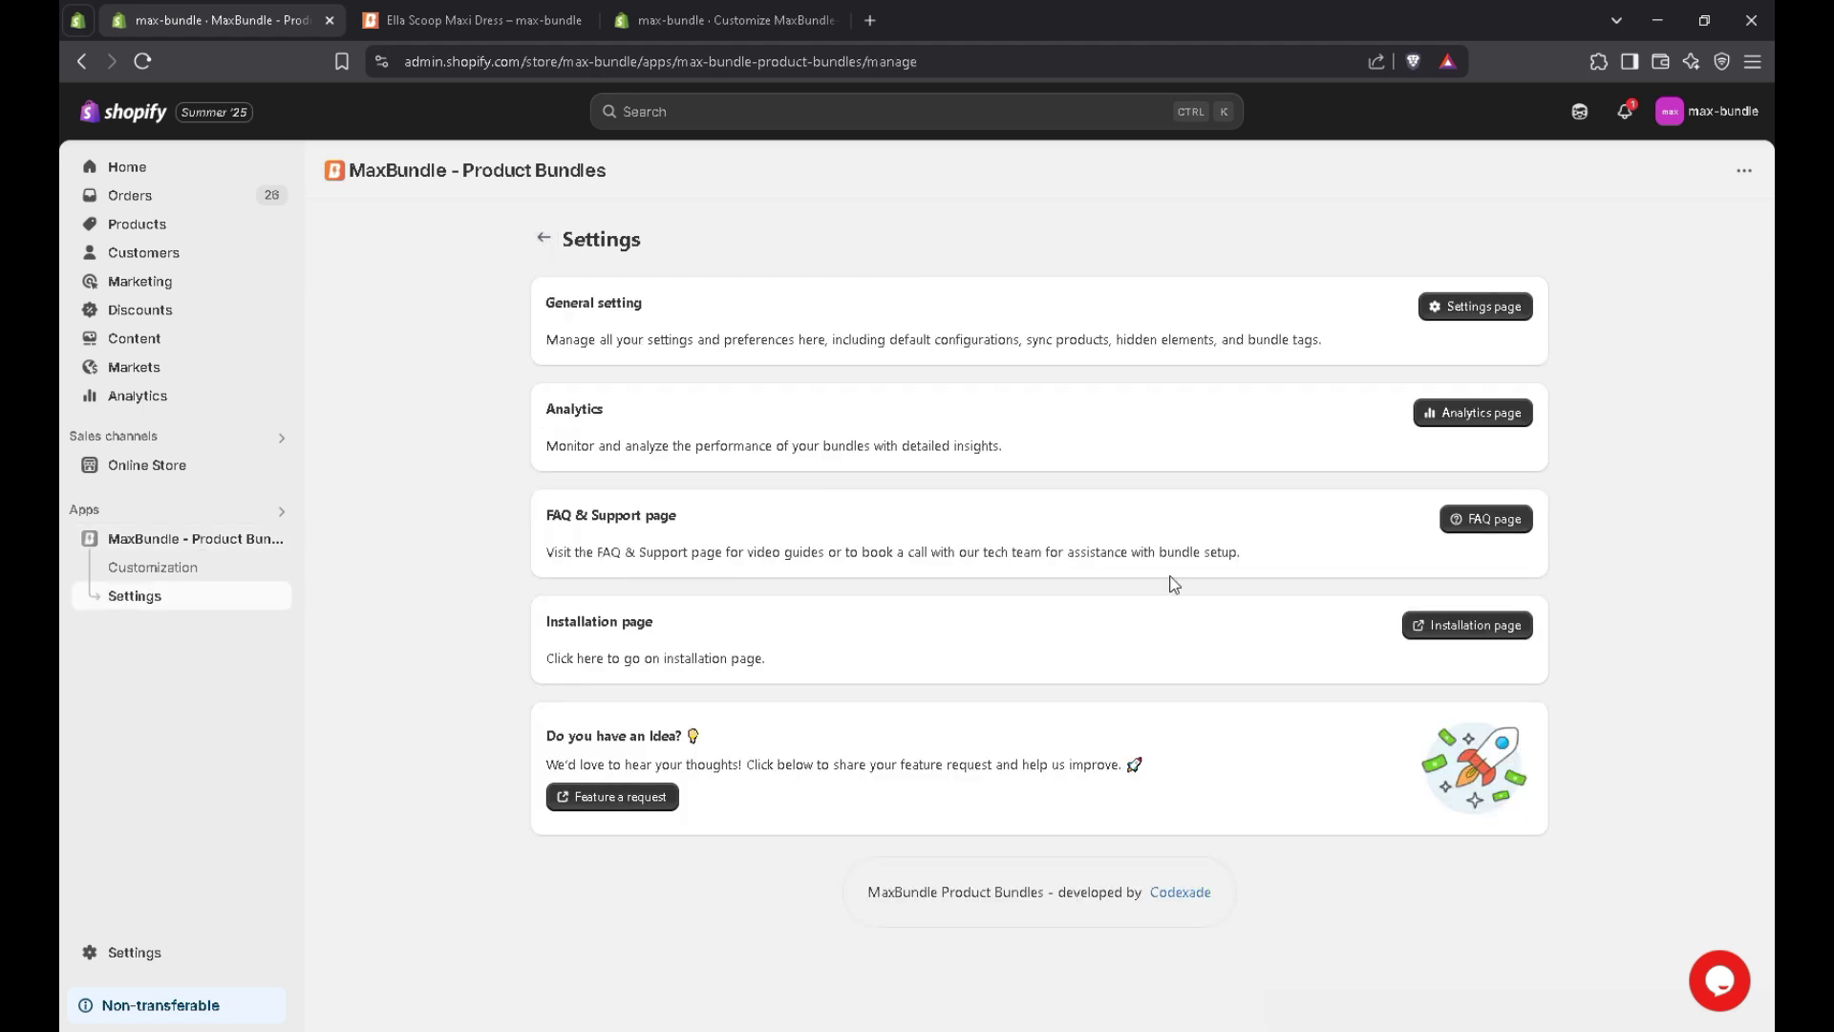
- Open the Installation page and scroll to the Steps for Product page (App block) section
left_click(1442, 627)
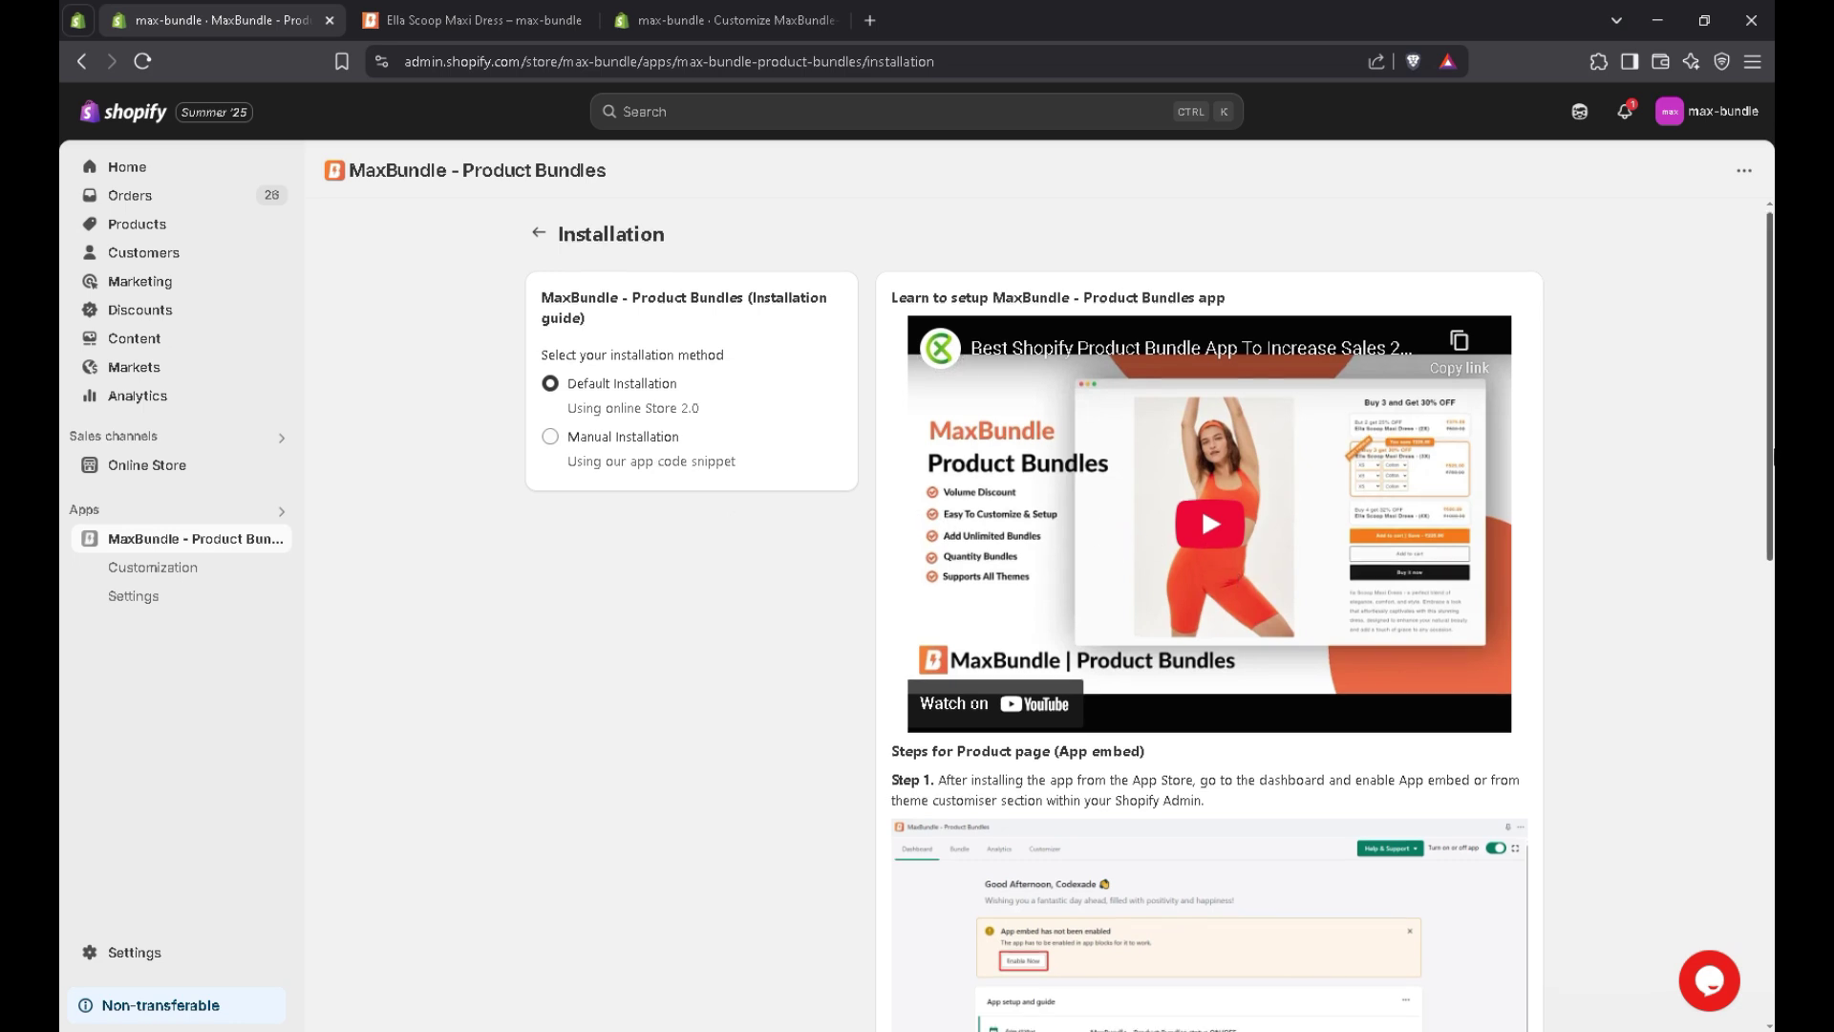
scroll(1208, 612, "down", 4)
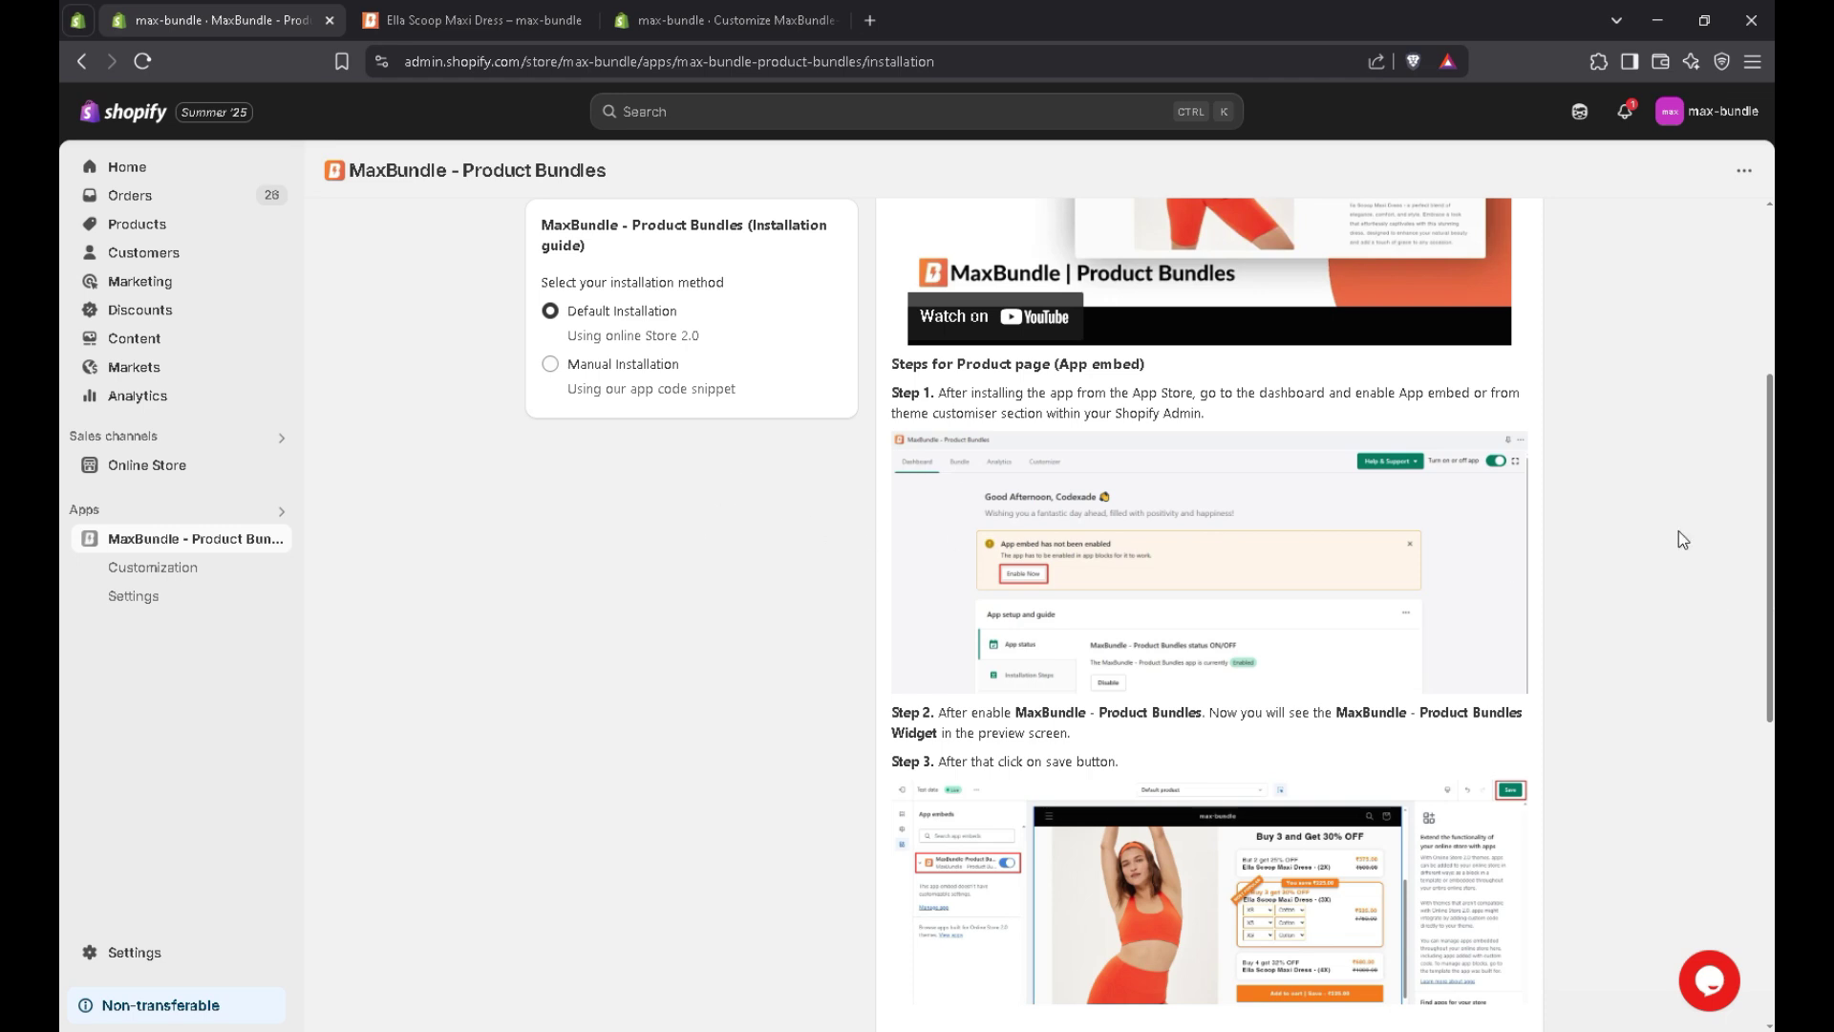
scroll(1770, 631, "down", 2)
scroll(1640, 630, "down", 2)
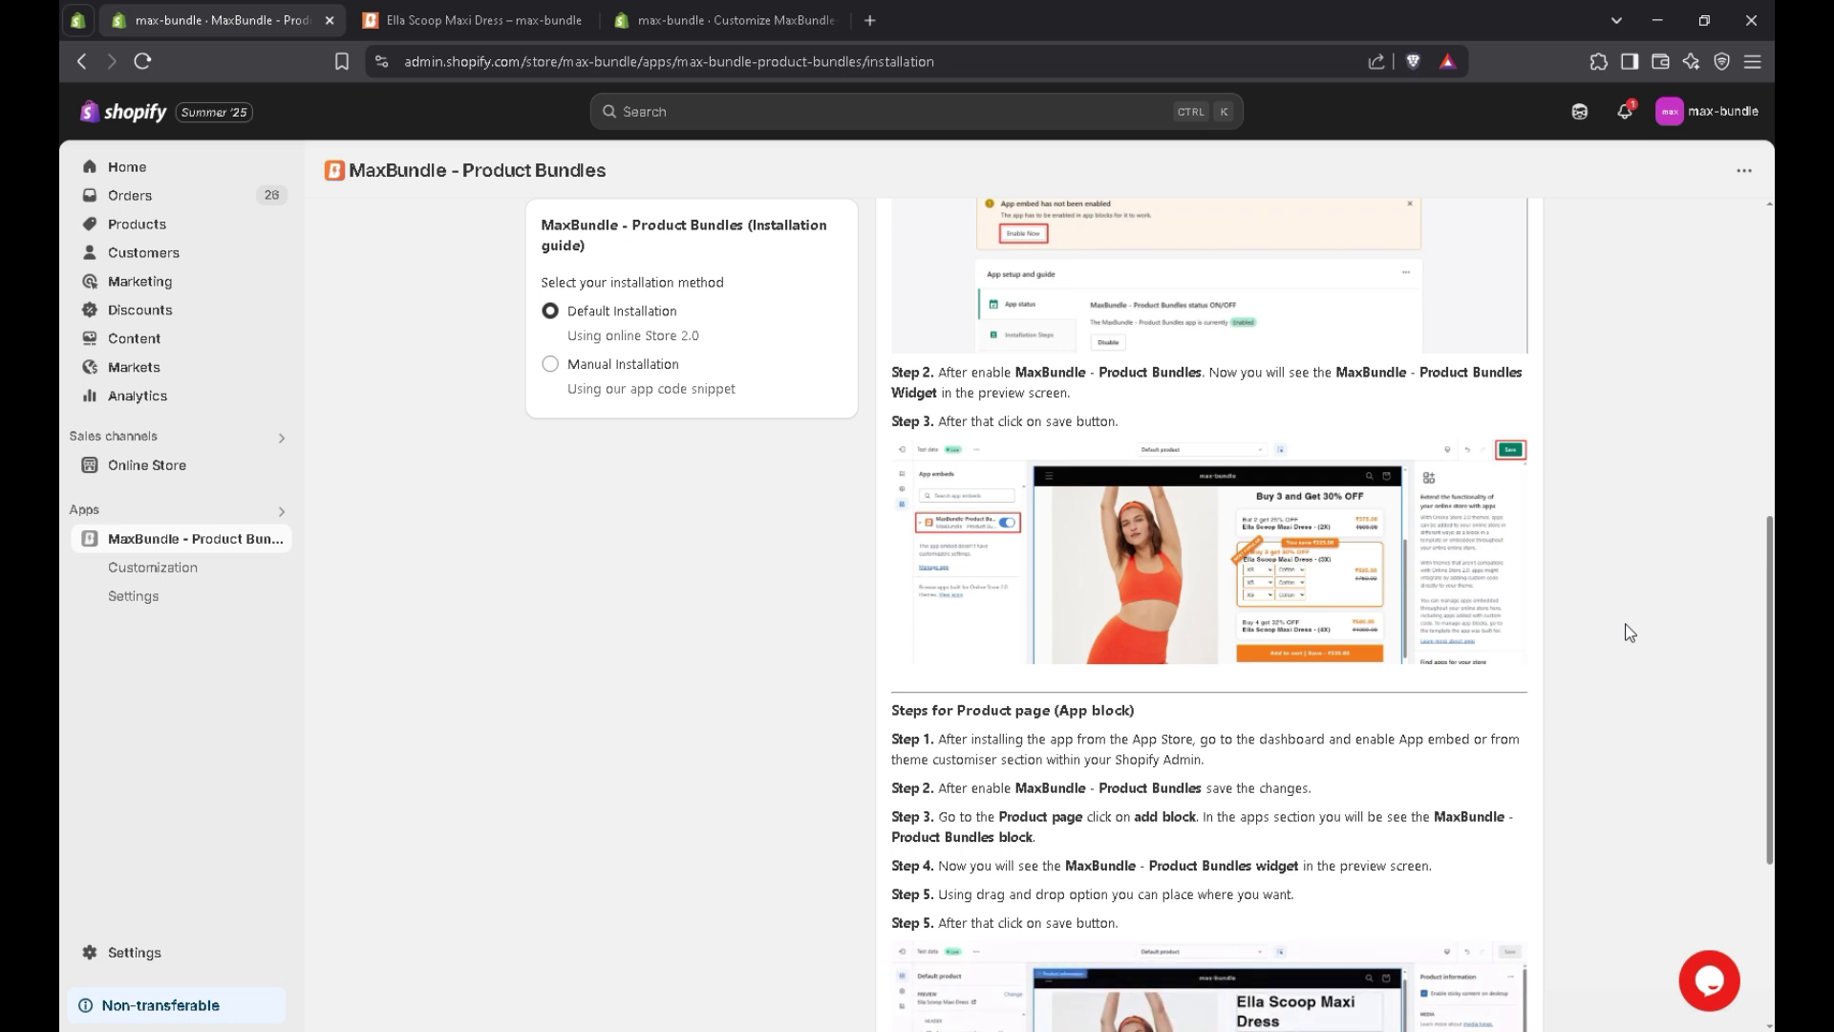
- Choose Manual Installation, copy the Volume Bundle - HTML Div Element snippet, and return home
left_click(551, 365)
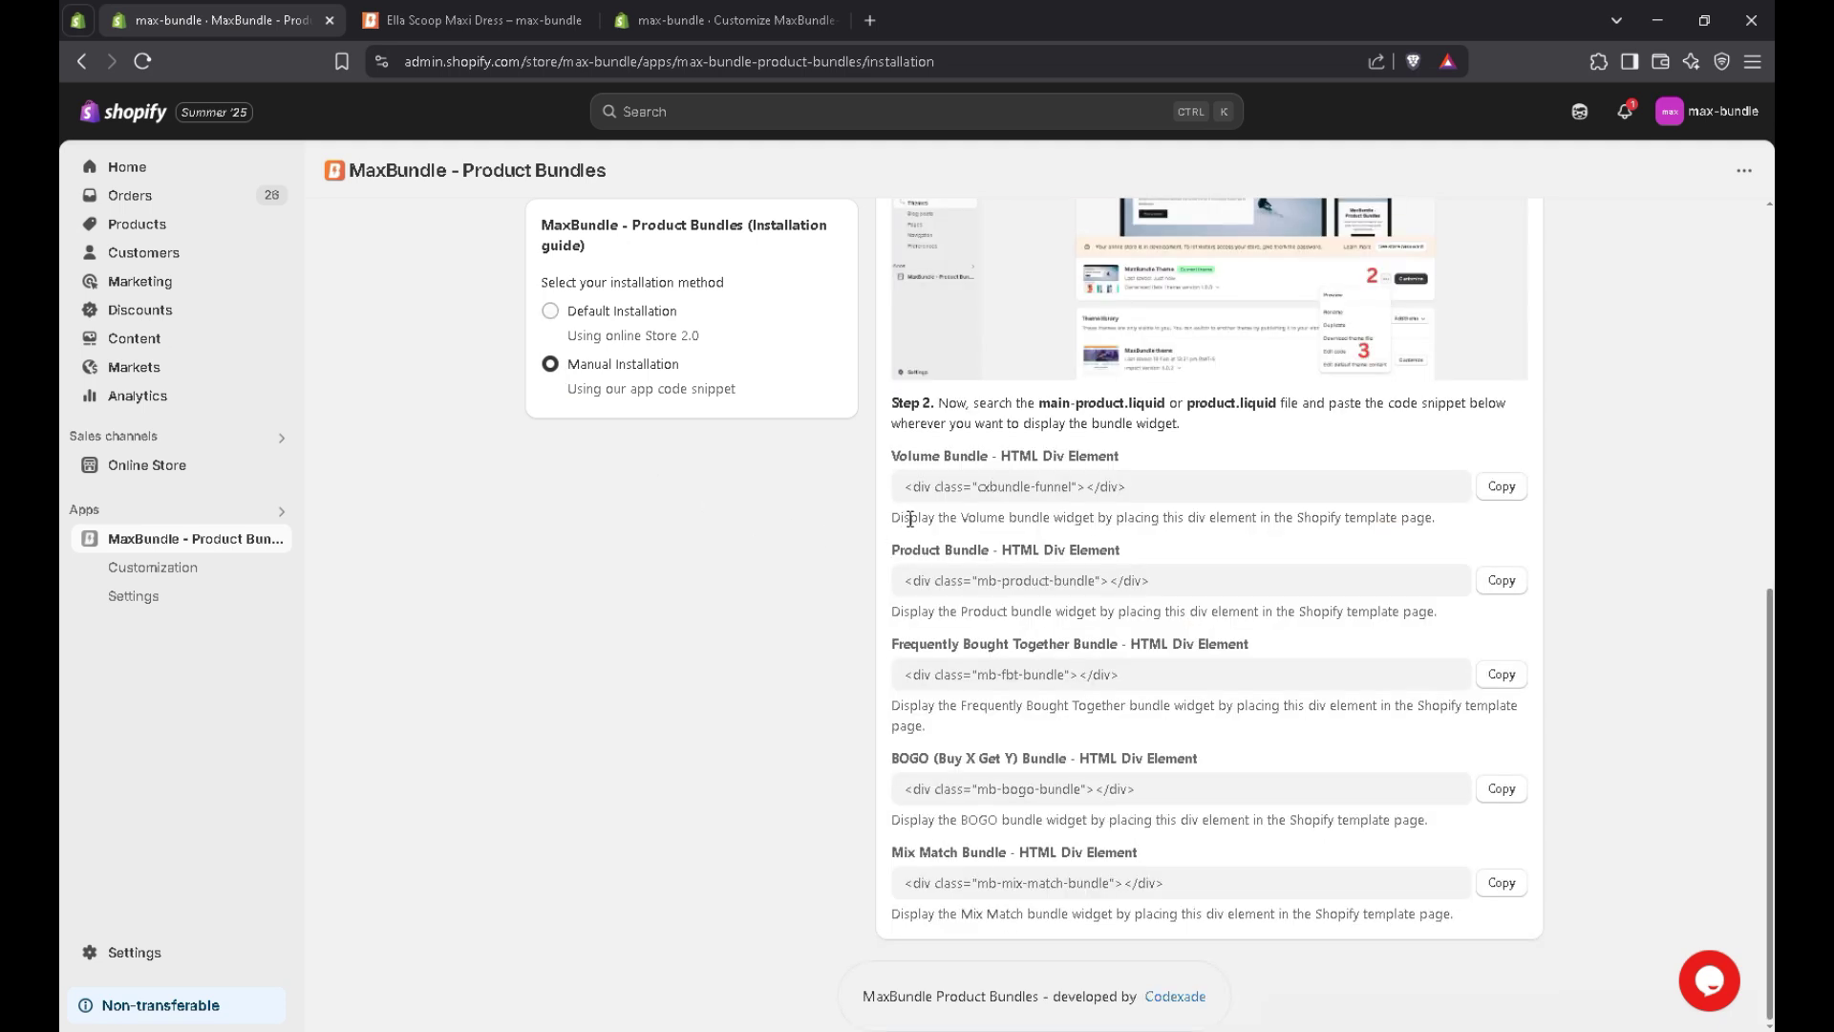
left_click(1500, 487)
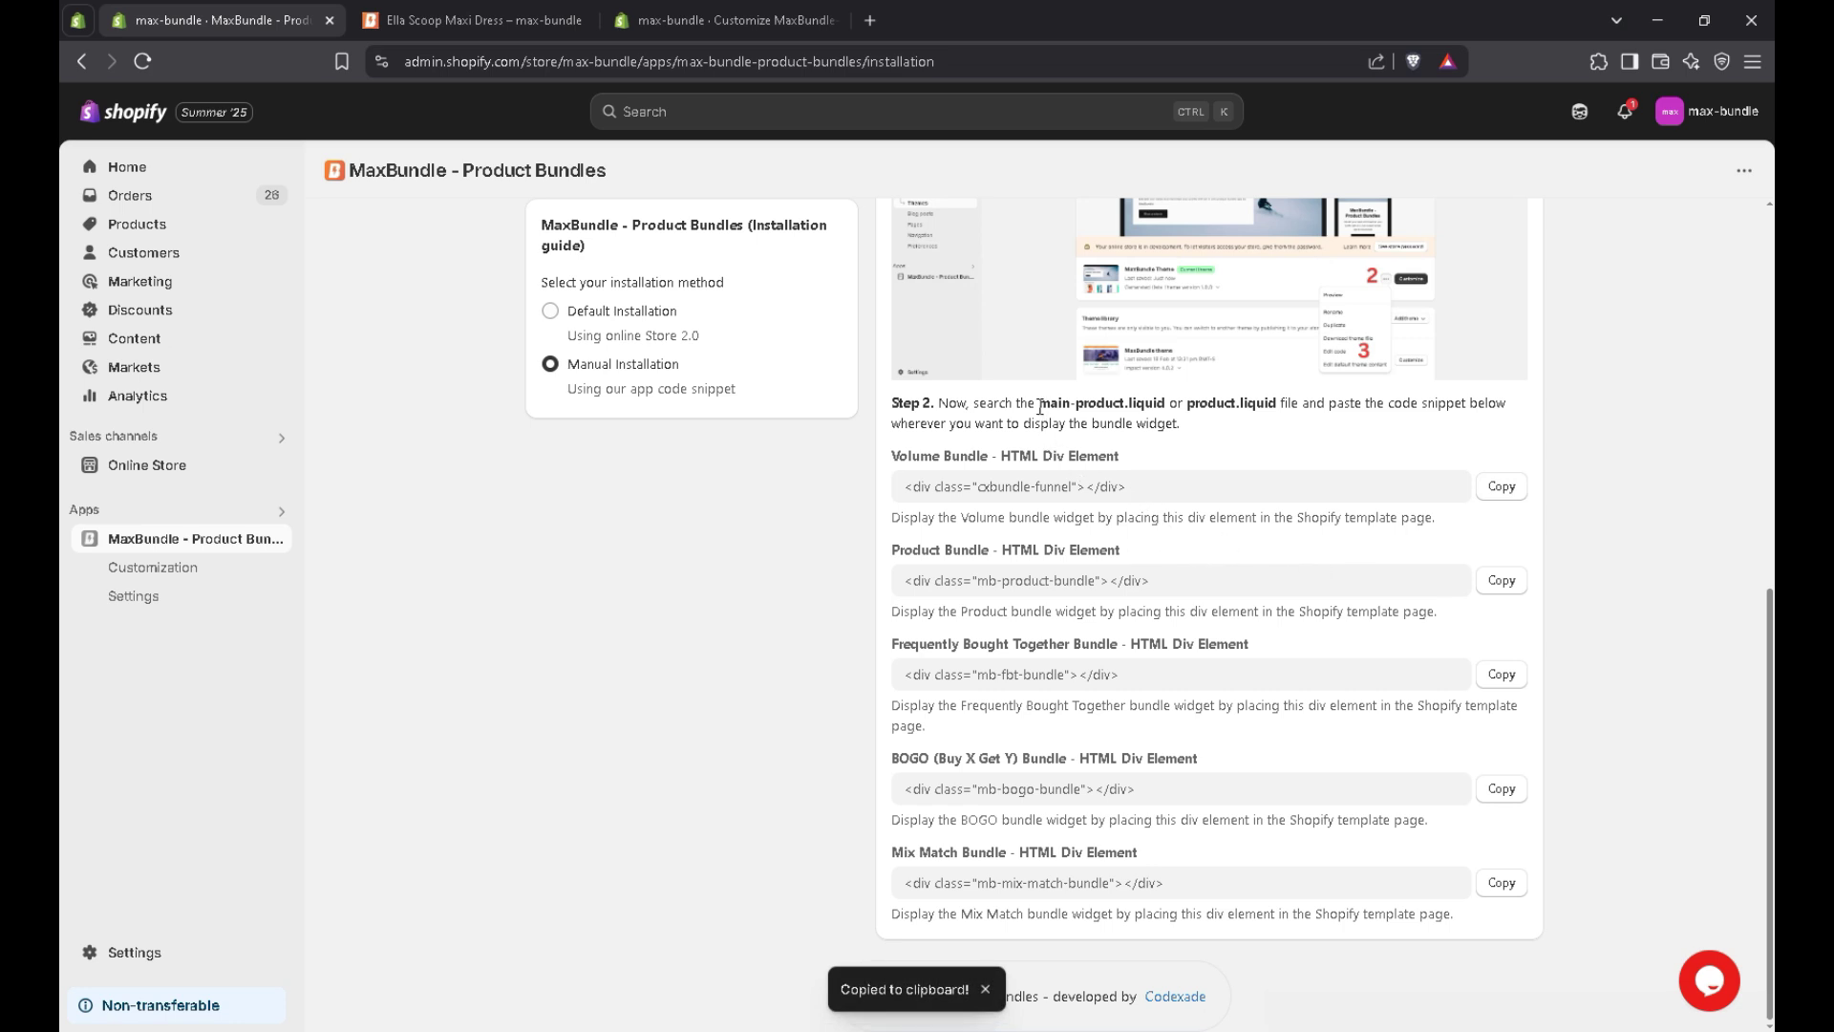
left_click_drag(1038, 406, 1129, 406)
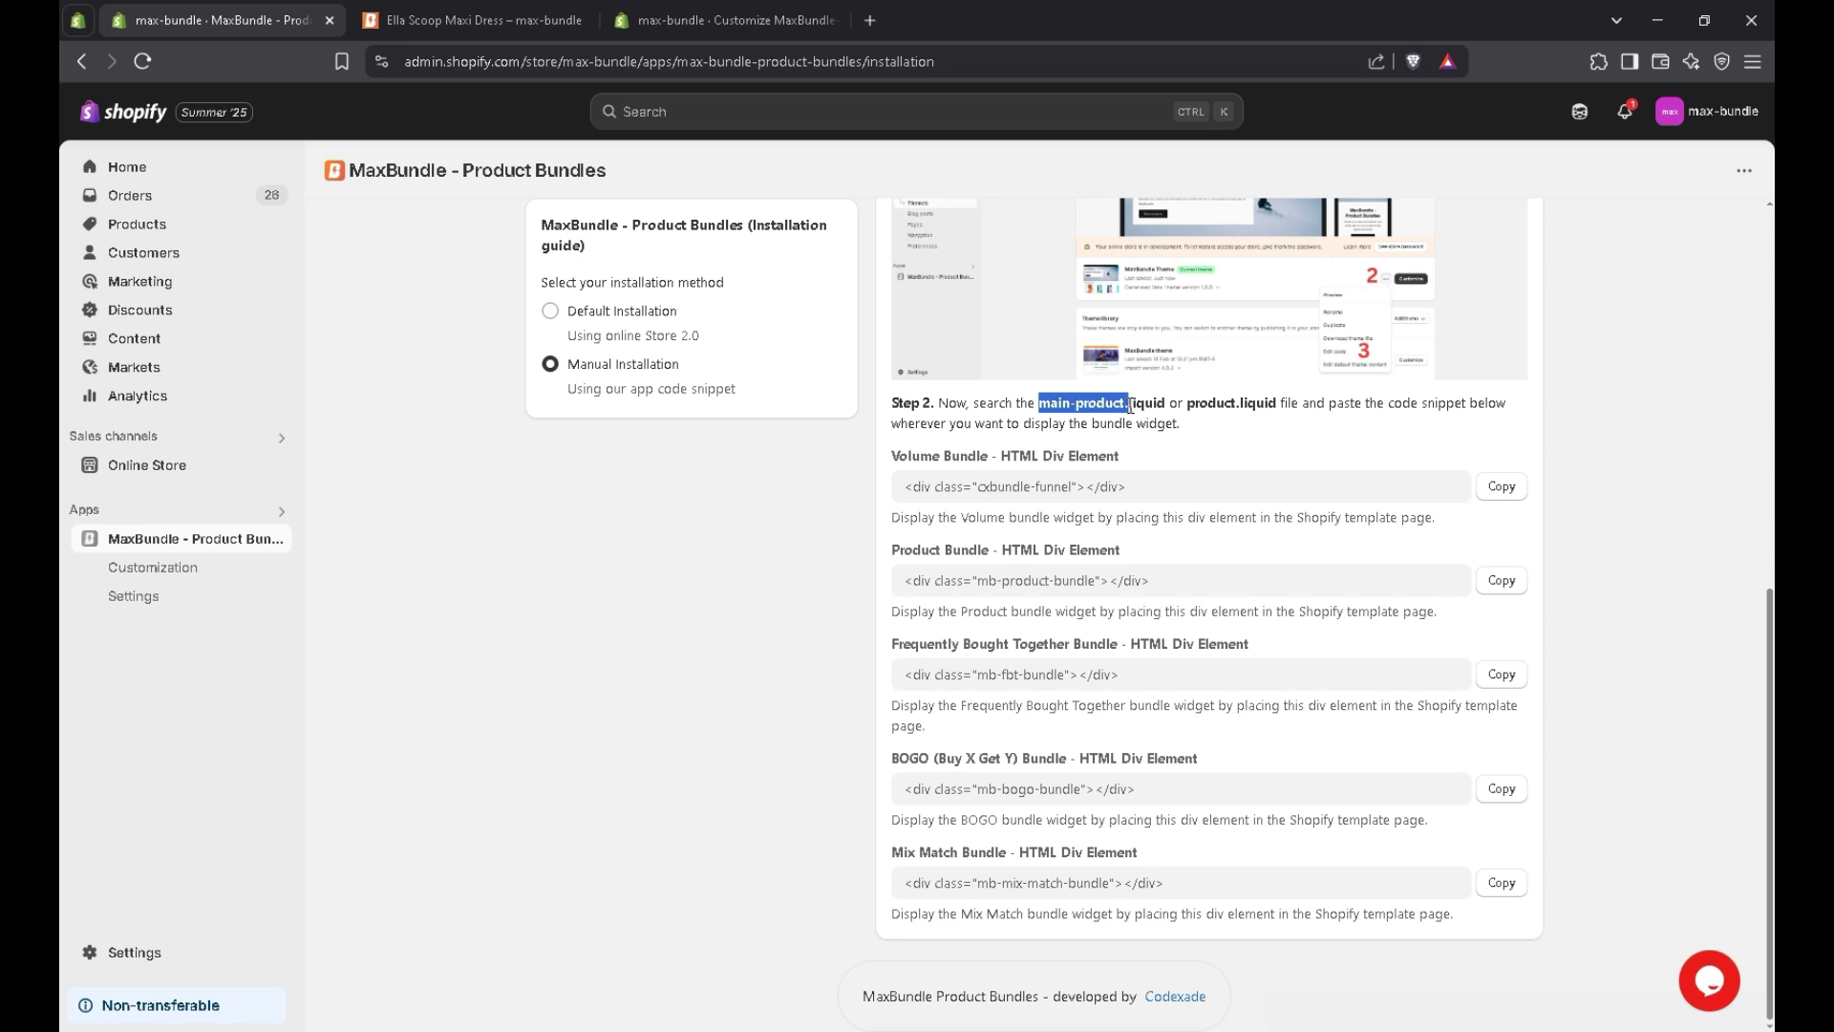
left_click(1177, 447)
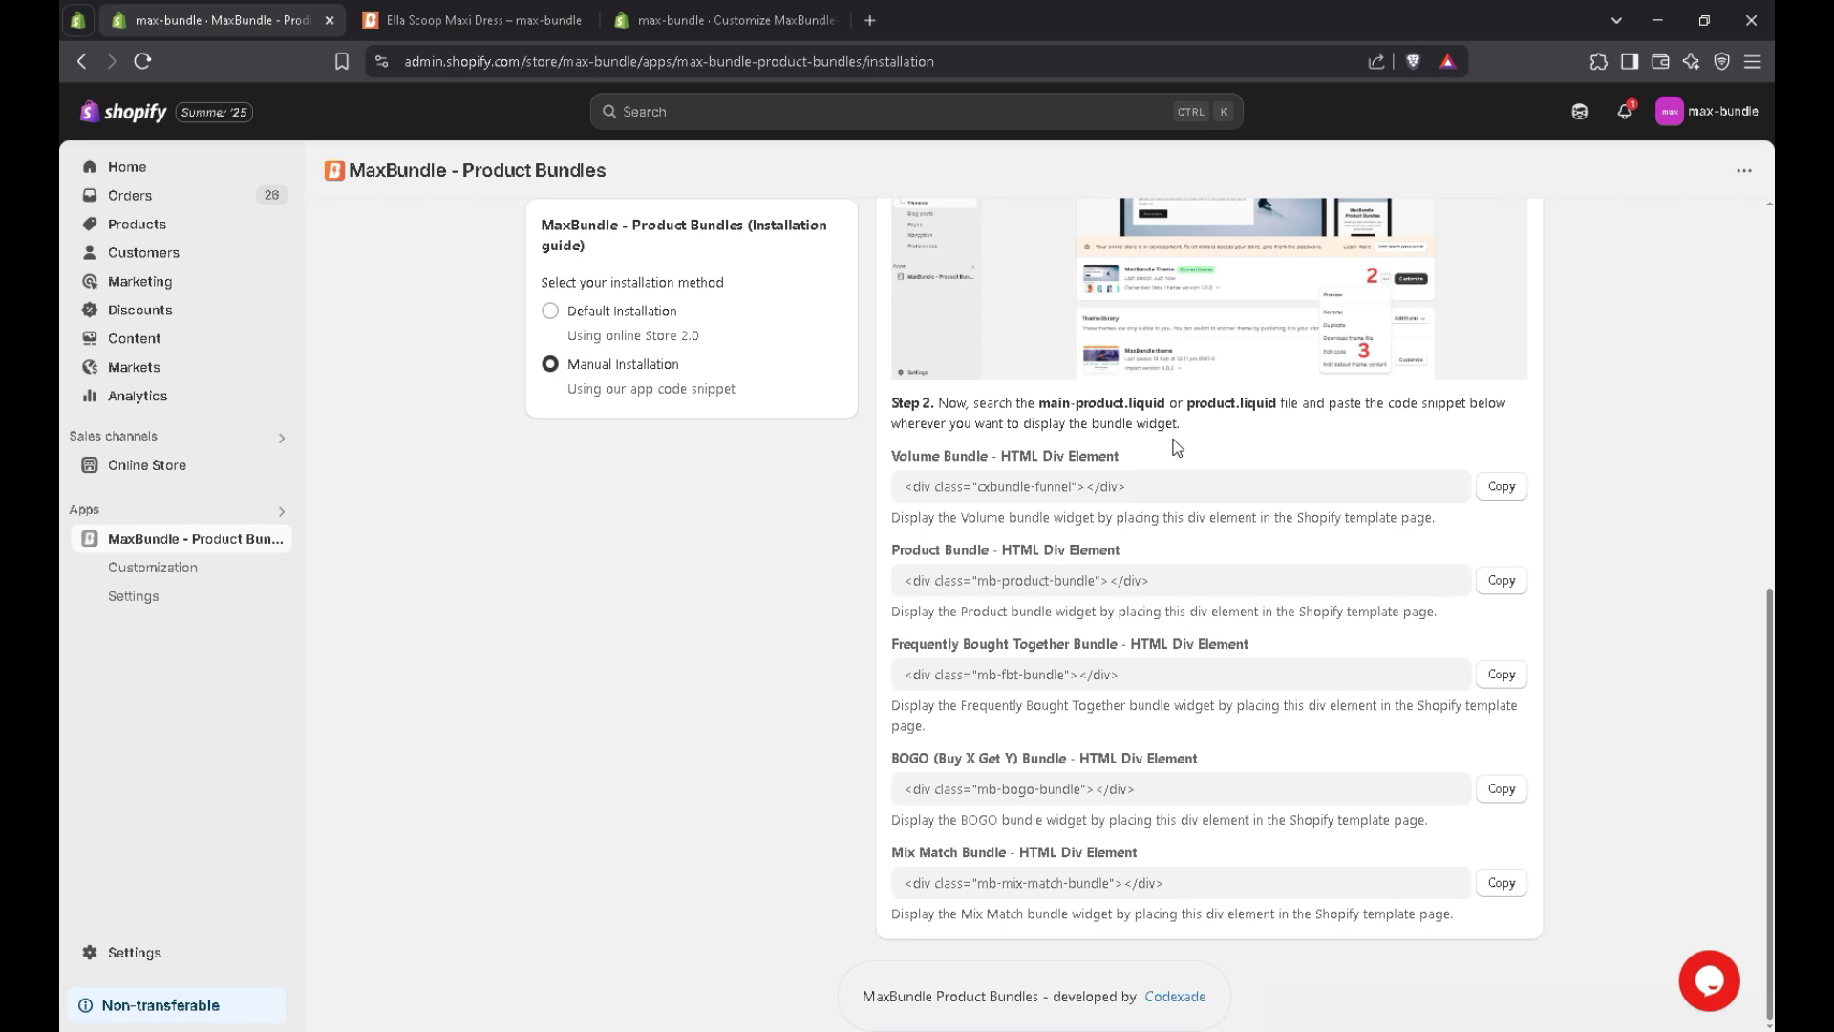
scroll(1709, 372, "up", 8)
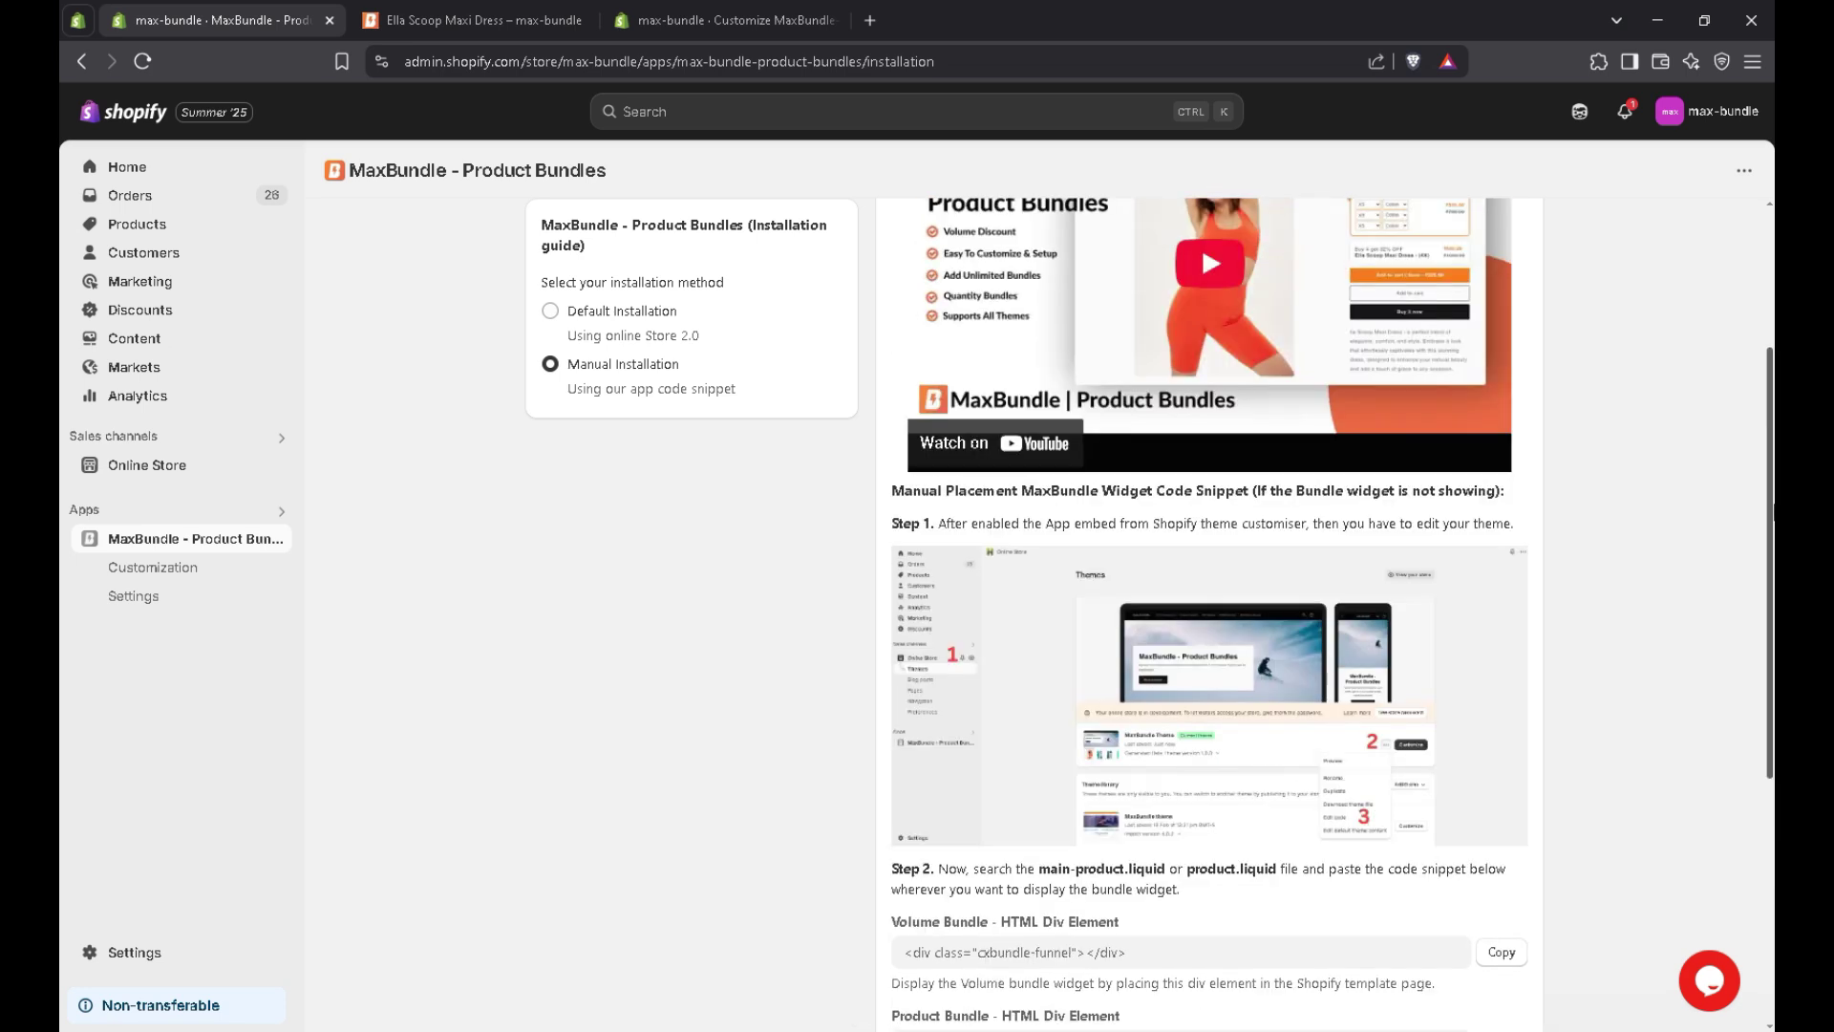
left_click(536, 238)
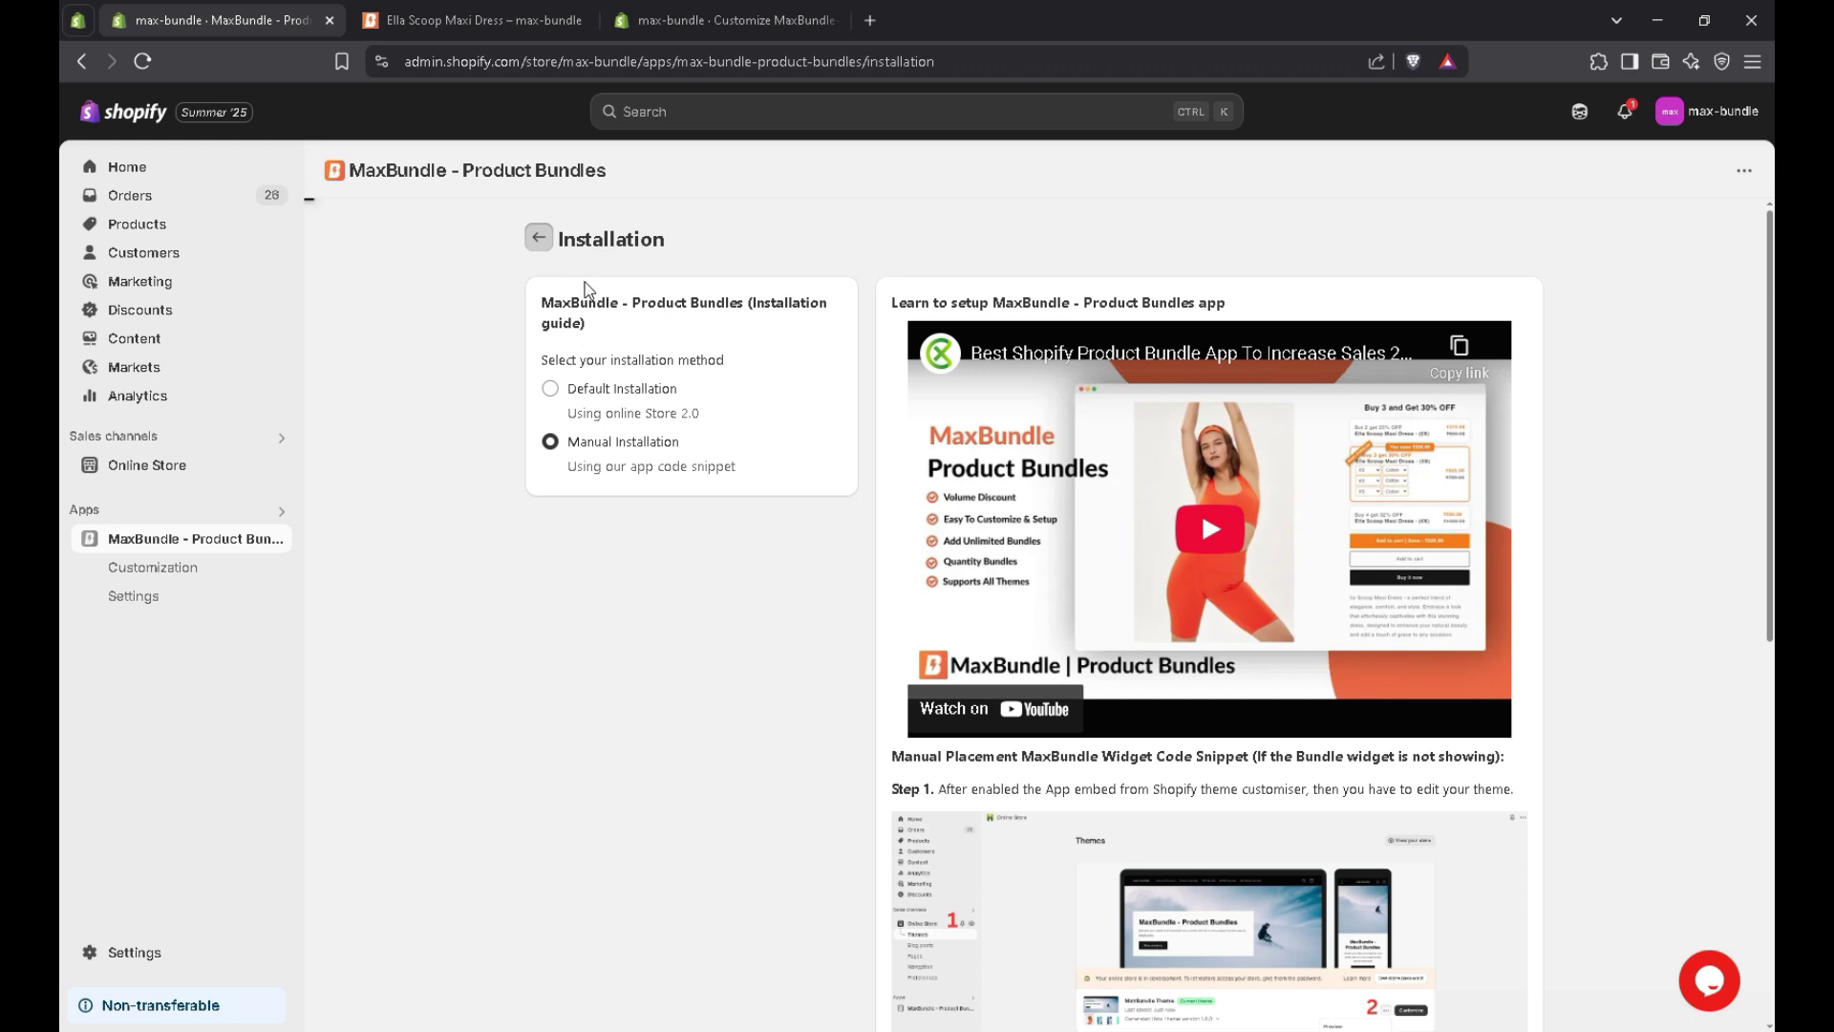